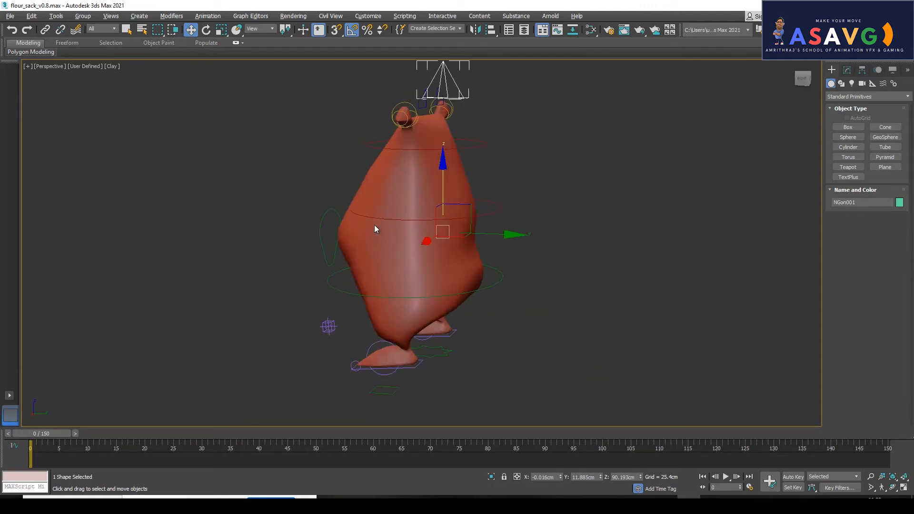
# Step: Examine the flour sack rig and its control shapes from the front and side
pyautogui.click(535, 225)
pyautogui.keyDown('alt'); pyautogui.moveTo(535, 224); pyautogui.dragTo(401, 196, button='middle'); pyautogui.keyUp('alt')
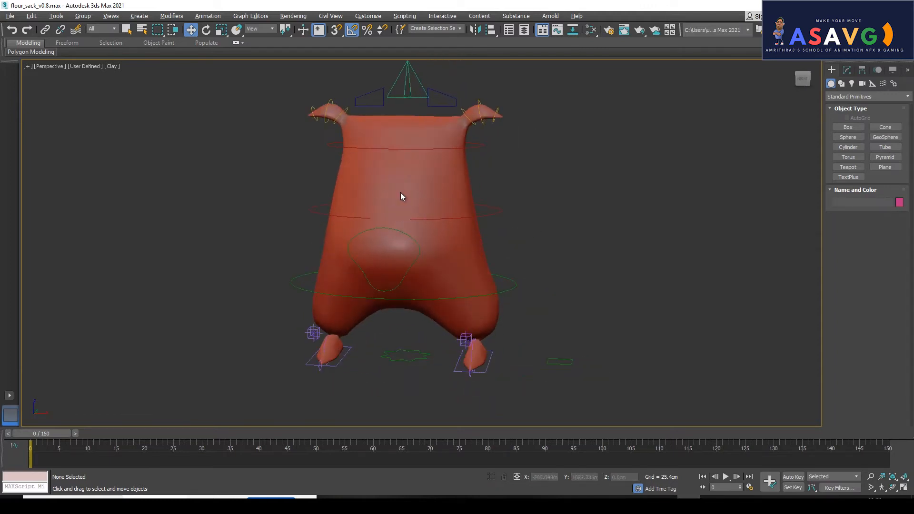
pyautogui.click(341, 148)
pyautogui.keyDown('alt'); pyautogui.moveTo(347, 153); pyautogui.dragTo(394, 152, button='middle'); pyautogui.keyUp('alt')
pyautogui.click(391, 120)
pyautogui.keyDown('alt'); pyautogui.moveTo(392, 121); pyautogui.dragTo(341, 246, button='middle'); pyautogui.keyUp('alt')
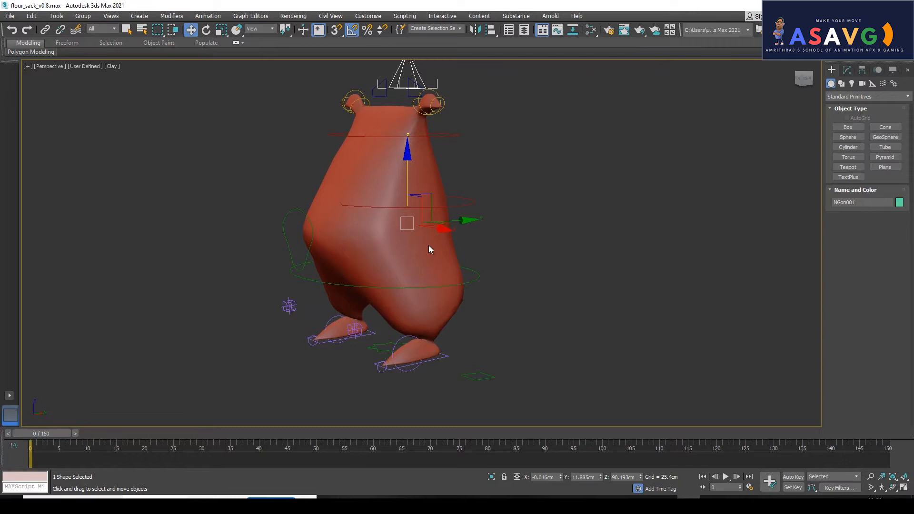
pyautogui.moveTo(431, 230); pyautogui.dragTo(438, 268, button='middle')
pyautogui.click(361, 292)
pyautogui.click(402, 125)
pyautogui.moveTo(453, 205); pyautogui.dragTo(478, 190, button='middle')
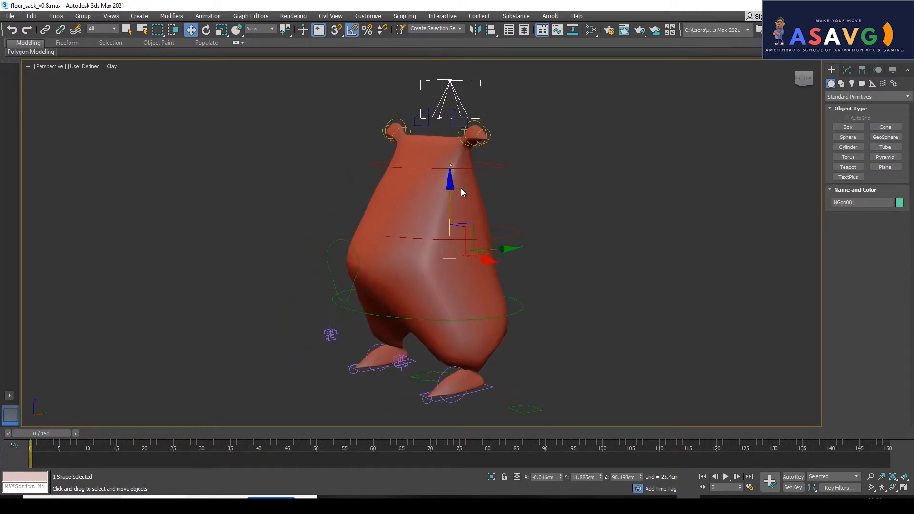
# Step: Try lowering the whole body with the cone-shaped control above the sack to a height of about 83.6 cm
pyautogui.press('e')
pyautogui.moveTo(412, 204)
pyautogui.mouseDown()
pyautogui.moveTo(413, 217)
pyautogui.moveTo(416, 205)
pyautogui.mouseUp()
pyautogui.press('w')
pyautogui.moveTo(451, 173); pyautogui.dragTo(431, 188)
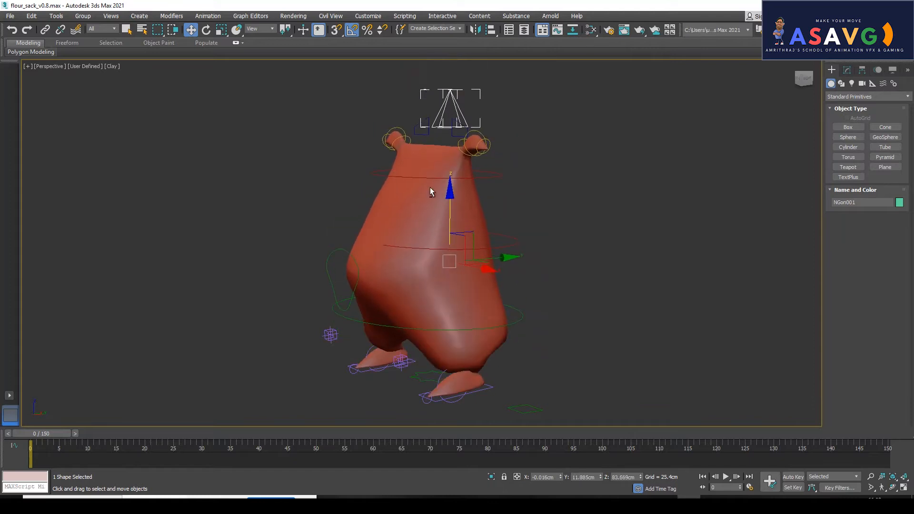
# Step: Try rotating the upper torso circle control and undo the rotation
pyautogui.click(382, 165)
pyautogui.keyDown('alt'); pyautogui.moveTo(374, 184); pyautogui.dragTo(424, 184, button='middle'); pyautogui.keyUp('alt')
pyautogui.press('e')
pyautogui.moveTo(424, 184)
pyautogui.mouseDown()
pyautogui.moveTo(426, 200)
pyautogui.moveTo(432, 177)
pyautogui.moveTo(432, 191)
pyautogui.mouseUp()
pyautogui.hotkey('ctrl', 'z')
pyautogui.press('w')
# Step: Try rotating and moving the middle torso circle control, and undo the changes
pyautogui.keyDown('alt'); pyautogui.moveTo(587, 245); pyautogui.dragTo(410, 264, button='middle'); pyautogui.keyUp('alt')
pyautogui.press('e')
pyautogui.press('w')
pyautogui.moveTo(496, 237)
pyautogui.mouseDown()
pyautogui.moveTo(533, 237)
pyautogui.moveTo(421, 237)
pyautogui.moveTo(536, 238)
pyautogui.moveTo(390, 235)
pyautogui.moveTo(555, 237)
pyautogui.moveTo(433, 238)
pyautogui.moveTo(498, 243)
pyautogui.mouseUp()
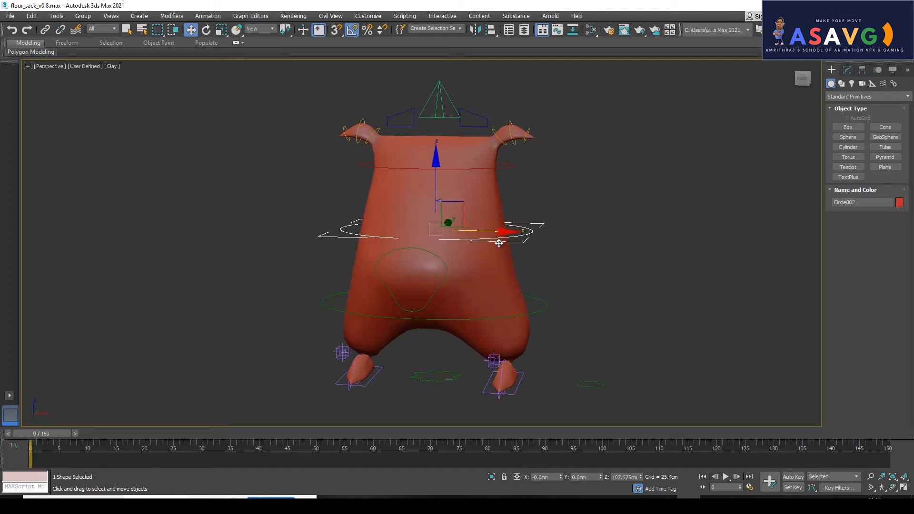
pyautogui.keyDown('alt'); pyautogui.moveTo(498, 243); pyautogui.dragTo(490, 241, button='middle'); pyautogui.keyUp('alt')
pyautogui.press('e')
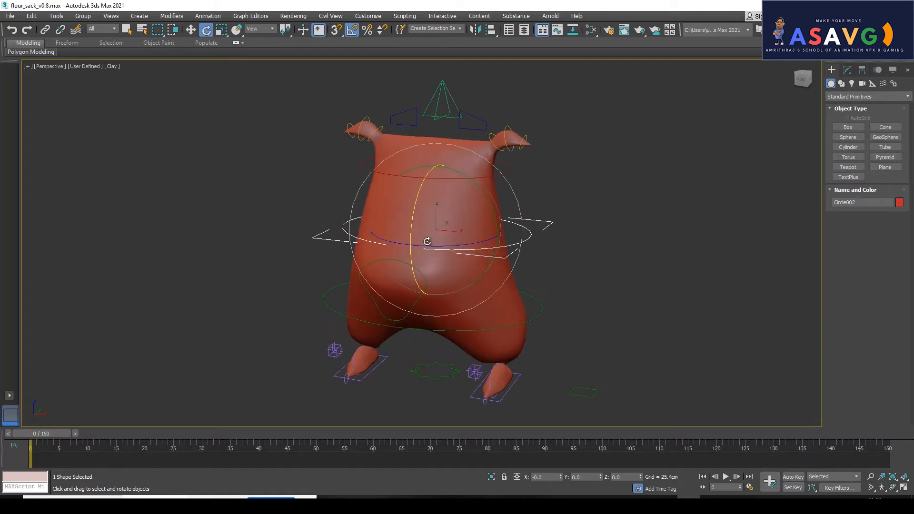
pyautogui.moveTo(457, 224); pyautogui.dragTo(397, 269)
pyautogui.press('w')
pyautogui.moveTo(479, 225)
pyautogui.mouseDown()
pyautogui.moveTo(498, 221)
pyautogui.moveTo(487, 223)
pyautogui.mouseUp()
pyautogui.hotkey('ctrl', 'z')
# Step: Try moving the green hip circle control in several directions, undoing each move
pyautogui.click(347, 296)
pyautogui.moveTo(384, 272)
pyautogui.mouseDown()
pyautogui.moveTo(400, 272)
pyautogui.moveTo(369, 272)
pyautogui.mouseUp()
pyautogui.hotkey('ctrl', 'z')
pyautogui.click(389, 330)
pyautogui.keyDown('alt'); pyautogui.moveTo(314, 316); pyautogui.dragTo(381, 315, button='middle'); pyautogui.keyUp('alt')
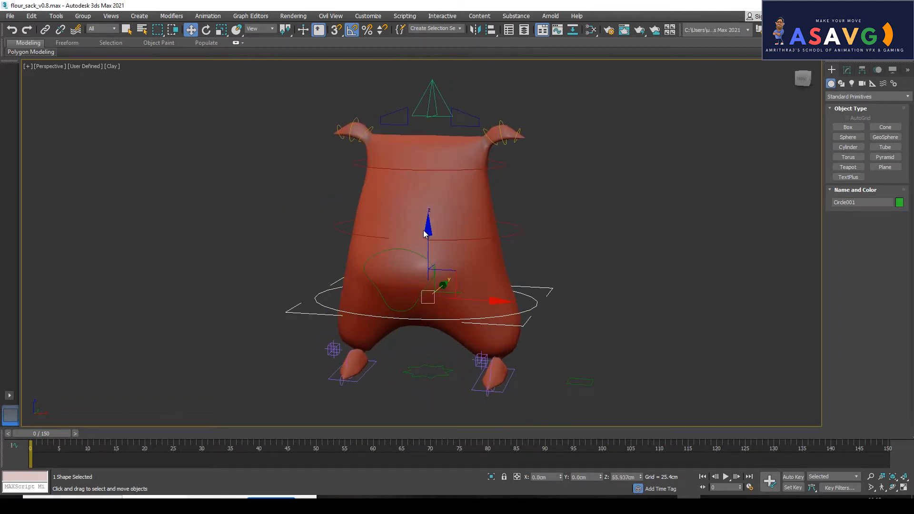
pyautogui.click(429, 238)
pyautogui.hotkey('ctrl', 'z')
pyautogui.moveTo(431, 228)
pyautogui.mouseDown()
pyautogui.moveTo(431, 246)
pyautogui.moveTo(435, 217)
pyautogui.mouseUp()
pyautogui.hotkey('ctrl', 'z')
# Step: Try lifting and rotating the first foot's rectangle control, undoing each change
pyautogui.keyDown('alt'); pyautogui.moveTo(386, 339); pyautogui.dragTo(334, 336, button='middle'); pyautogui.keyUp('alt')
pyautogui.click(364, 375)
pyautogui.keyDown('alt'); pyautogui.moveTo(361, 381); pyautogui.dragTo(376, 344, button='middle'); pyautogui.keyUp('alt')
pyautogui.moveTo(371, 333); pyautogui.dragTo(372, 300)
pyautogui.hotkey('ctrl', 'z')
pyautogui.press('e')
pyautogui.moveTo(347, 337); pyautogui.dragTo(359, 377)
pyautogui.hotkey('ctrl', 'z')
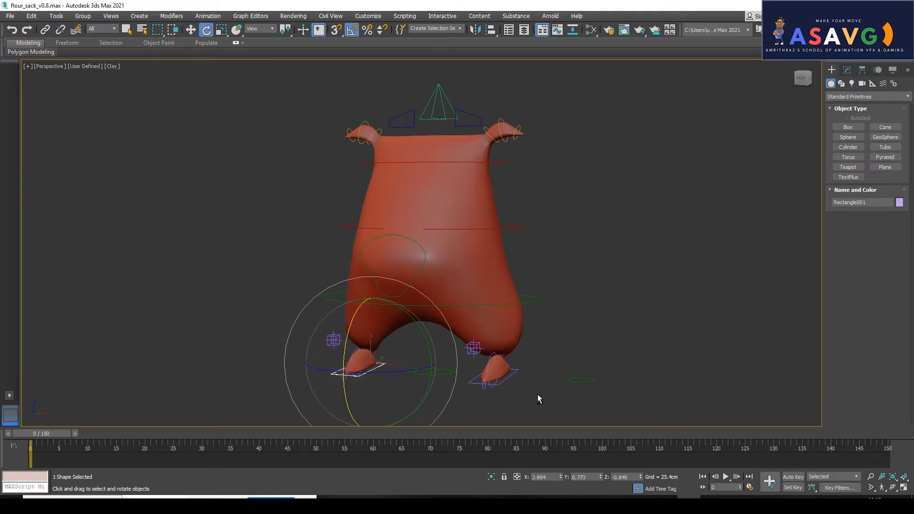
# Step: Try tilting the other foot's rectangle control about X and shifting its cube-shaped knee control sideways
pyautogui.moveTo(512, 379); pyautogui.dragTo(521, 360, button='middle')
pyautogui.click(521, 359)
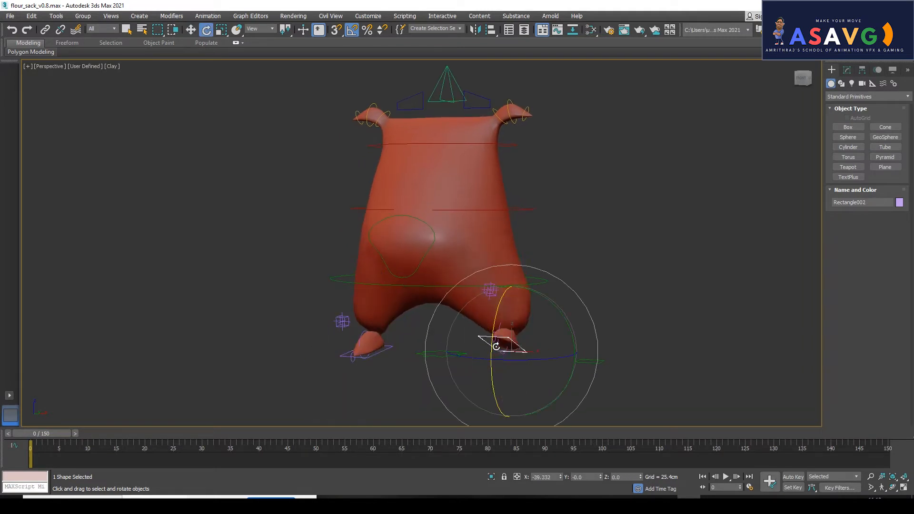
pyautogui.press('w')
pyautogui.click(482, 328)
pyautogui.keyDown('alt'); pyautogui.moveTo(482, 328); pyautogui.dragTo(556, 346, button='middle'); pyautogui.keyUp('alt')
pyautogui.moveTo(551, 329)
pyautogui.mouseDown()
pyautogui.moveTo(580, 327)
pyautogui.moveTo(534, 329)
pyautogui.mouseUp()
# Step: Try turning the second foot's rectangle control with the Rotate tool in a close-up of the feet
pyautogui.click(501, 366)
pyautogui.moveTo(524, 380); pyautogui.dragTo(448, 313, button='middle')
pyautogui.scroll(5, 512, 319)
pyautogui.scroll(-2, 506, 342)
pyautogui.scroll(-1, 448, 318)
pyautogui.press('e')
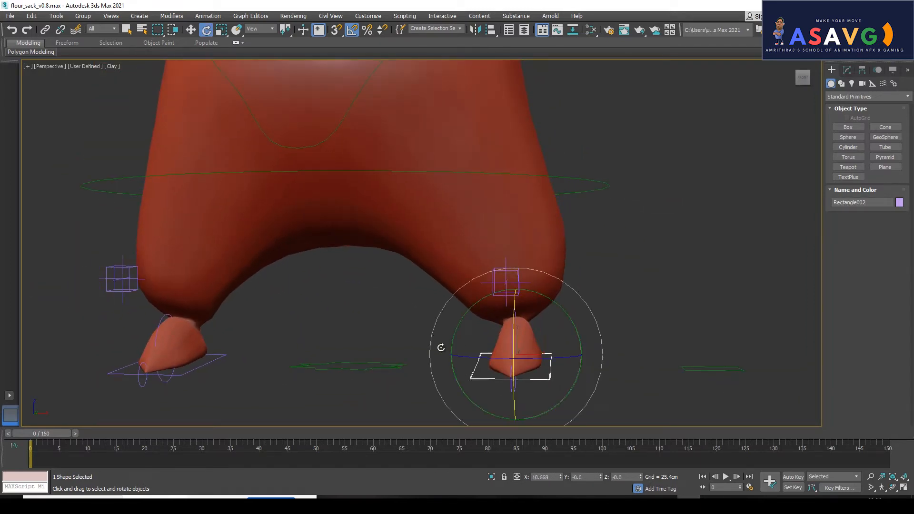
pyautogui.moveTo(529, 361); pyautogui.dragTo(551, 354)
pyautogui.press('w')
# Step: Try moving the second leg's cube-shaped knee control and undo the recent foot and knee changes
pyautogui.click(683, 292)
pyautogui.click(677, 295)
pyautogui.keyDown('alt'); pyautogui.moveTo(677, 294); pyautogui.dragTo(636, 300, button='middle'); pyautogui.keyUp('alt')
pyautogui.moveTo(679, 286); pyautogui.dragTo(614, 259)
pyautogui.hotkey('ctrl', 'z')
pyautogui.hotkey('ctrl', 'z')
pyautogui.hotkey('ctrl', 'z')
pyautogui.hotkey('ctrl', 'z')
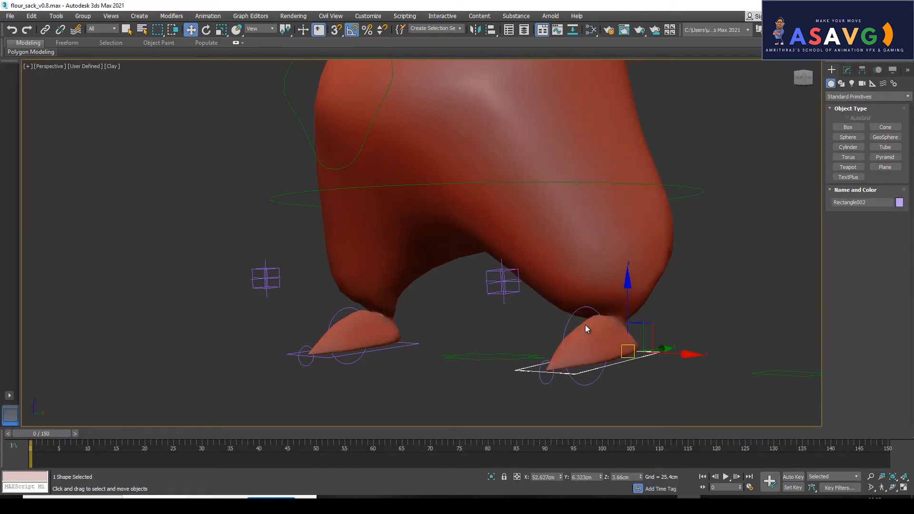
# Step: Try rotating the second foot's rectangle control about its vertical axis
pyautogui.click(622, 366)
pyautogui.hotkey('ctrl', 'z')
pyautogui.click(622, 363)
pyautogui.press('e')
pyautogui.moveTo(598, 352); pyautogui.dragTo(631, 348)
pyautogui.scroll(-4, 623, 342)
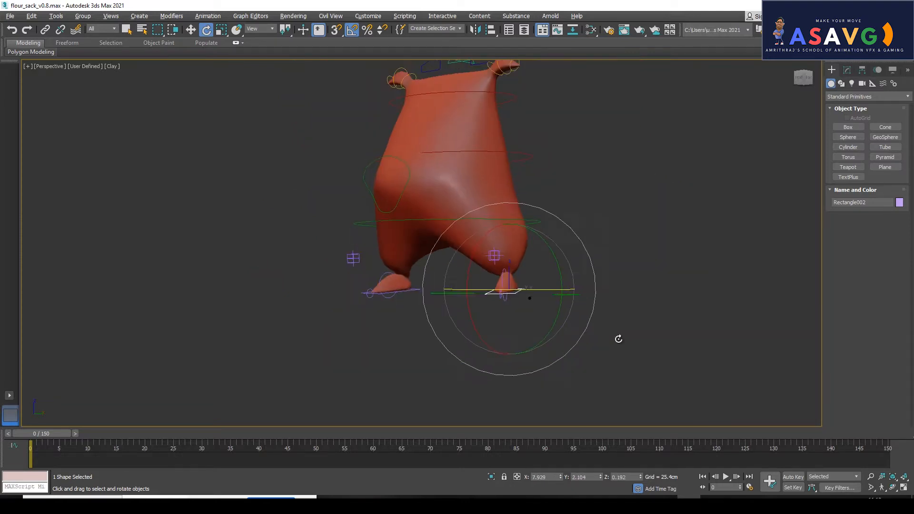
pyautogui.keyDown('alt'); pyautogui.moveTo(619, 338); pyautogui.dragTo(634, 344, button='middle'); pyautogui.keyUp('alt')
pyautogui.keyDown('alt'); pyautogui.moveTo(575, 326); pyautogui.dragTo(550, 325, button='middle'); pyautogui.keyUp('alt')
# Step: Try moving the Turbosmooth control shape beside the sack
pyautogui.press('w')
pyautogui.keyDown('alt'); pyautogui.moveTo(542, 283); pyautogui.dragTo(491, 291, button='middle'); pyautogui.keyUp('alt')
pyautogui.press('e')
pyautogui.press('w')
pyautogui.click(571, 293)
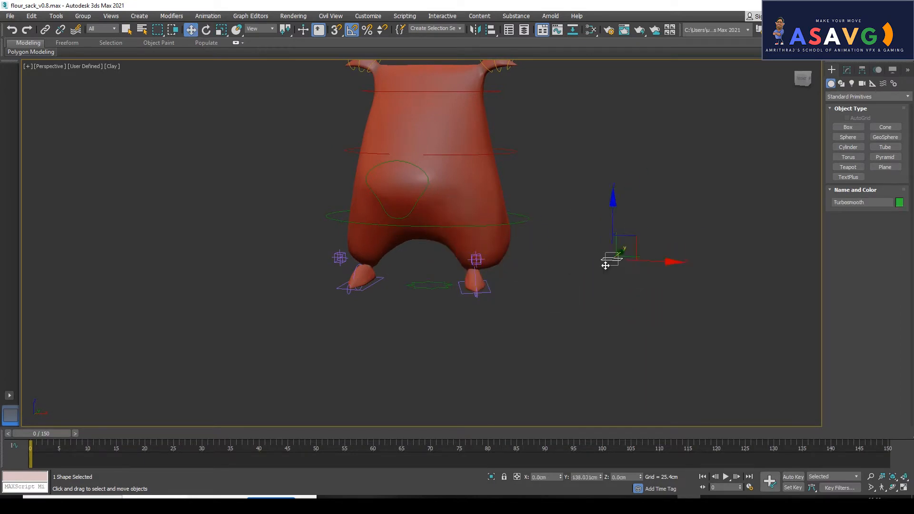
# Step: Try moving and scaling the whole sack with the ctrl_main control between the feet, undoing the changes
pyautogui.moveTo(423, 294); pyautogui.dragTo(466, 286)
pyautogui.hotkey('ctrl', 'z')
pyautogui.keyDown('alt'); pyautogui.moveTo(493, 314); pyautogui.dragTo(461, 296, button='middle'); pyautogui.keyUp('alt')
pyautogui.moveTo(514, 264)
pyautogui.mouseDown()
pyautogui.moveTo(663, 259)
pyautogui.moveTo(516, 260)
pyautogui.mouseUp()
pyautogui.press('r')
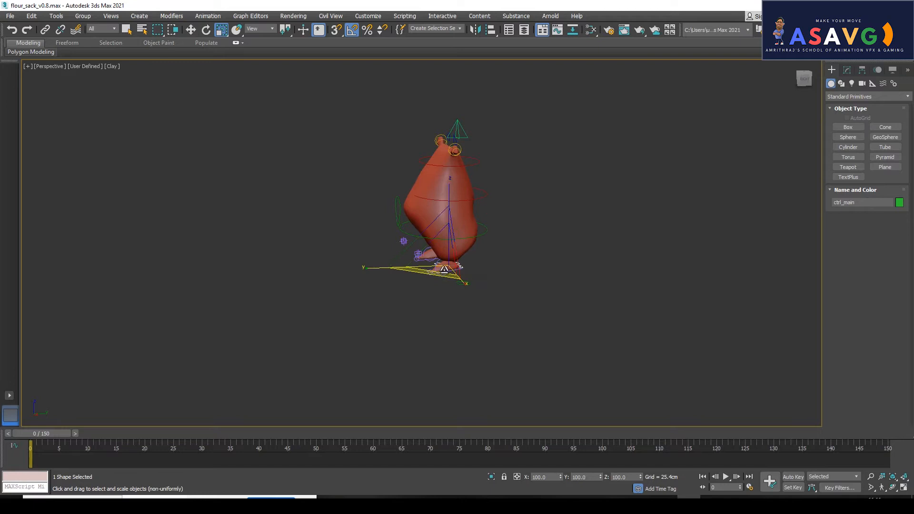
pyautogui.moveTo(457, 269); pyautogui.dragTo(486, 284)
pyautogui.hotkey('ctrl', 'z')
pyautogui.keyDown('alt'); pyautogui.moveTo(478, 293); pyautogui.dragTo(484, 299, button='middle'); pyautogui.keyUp('alt')
# Step: Try rotating the whole sack with ctrl_main, undo the rotation and clear the selection
pyautogui.scroll(3, 484, 300)
pyautogui.press('w')
pyautogui.press('e')
pyautogui.moveTo(497, 316)
pyautogui.mouseDown()
pyautogui.moveTo(486, 320)
pyautogui.moveTo(485, 298)
pyautogui.moveTo(478, 315)
pyautogui.moveTo(483, 307)
pyautogui.mouseUp()
pyautogui.hotkey('ctrl', 'z')
pyautogui.keyDown('alt'); pyautogui.moveTo(569, 338); pyautogui.dragTo(499, 323, button='middle'); pyautogui.keyUp('alt')
pyautogui.scroll(-5, 476, 291)
pyautogui.moveTo(457, 253); pyautogui.dragTo(578, 337, button='middle')
pyautogui.press('w')
pyautogui.click(478, 334)
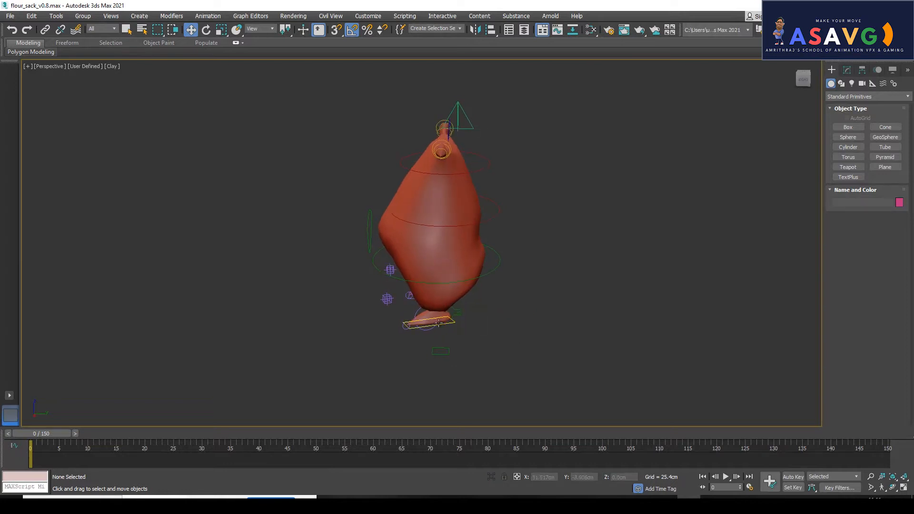
# Step: Move the whole sack with ctrl_main along the Y axis to about 117 cm as its starting position
pyautogui.click(461, 316)
pyautogui.moveTo(520, 313); pyautogui.dragTo(413, 259)
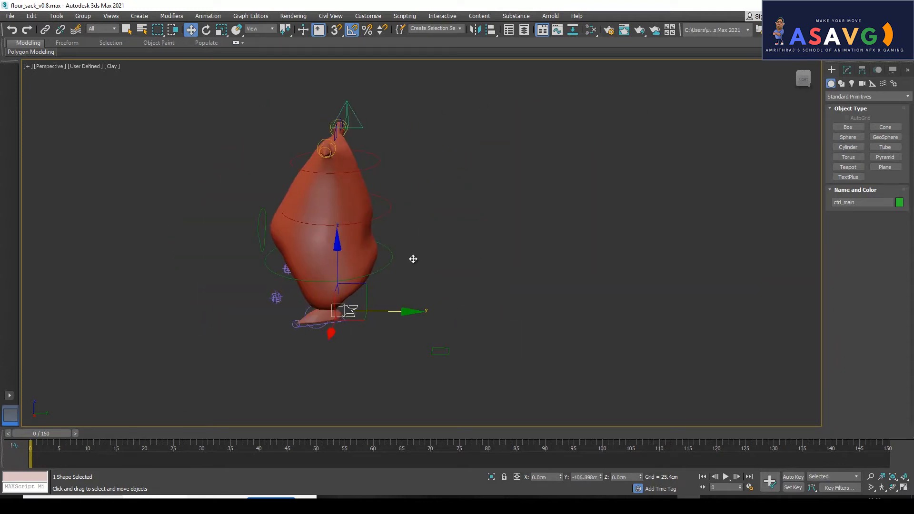
pyautogui.keyDown('alt'); pyautogui.moveTo(412, 270); pyautogui.dragTo(443, 263, button='middle'); pyautogui.keyUp('alt')
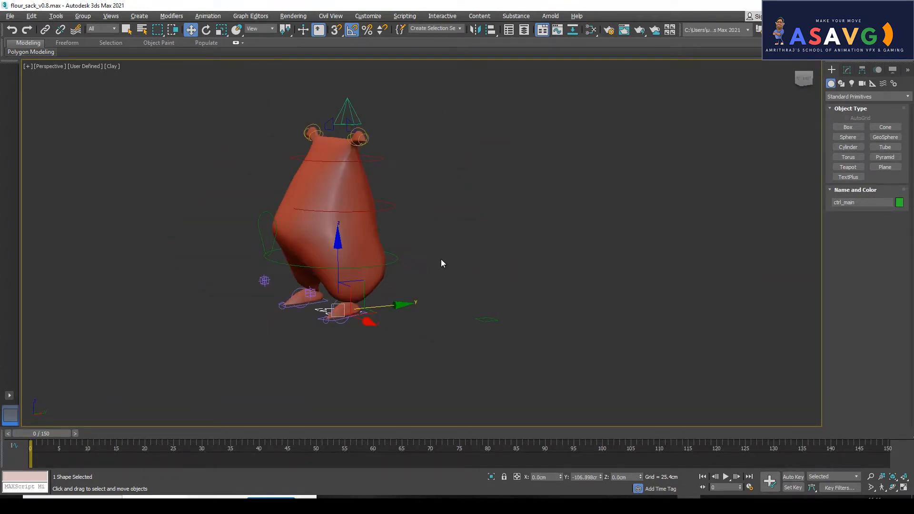
pyautogui.keyDown('alt'); pyautogui.moveTo(412, 298); pyautogui.dragTo(360, 313, button='middle'); pyautogui.keyUp('alt')
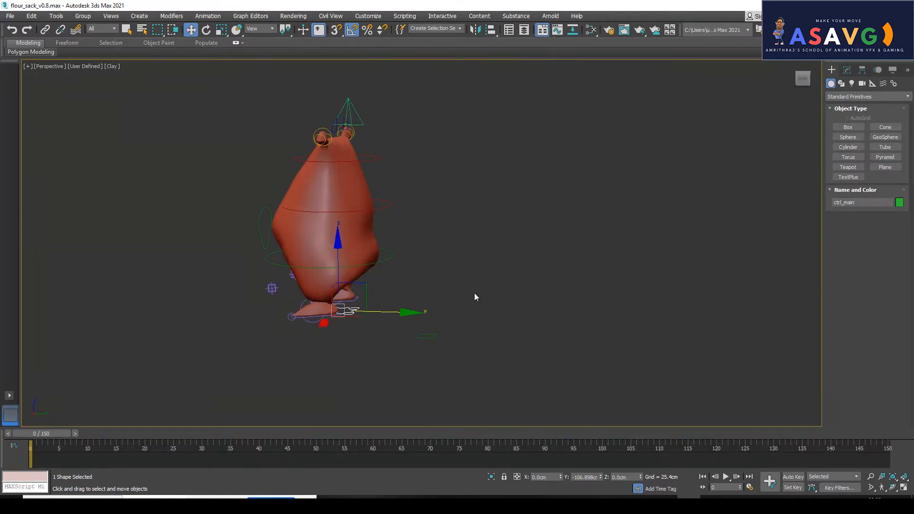
pyautogui.moveTo(417, 314); pyautogui.dragTo(516, 310)
pyautogui.moveTo(517, 310)
pyautogui.keyDown('alt'); pyautogui.mouseDown(button='middle')
pyautogui.moveTo(652, 306)
pyautogui.moveTo(528, 317)
pyautogui.mouseUp(button='middle'); pyautogui.keyUp('alt')
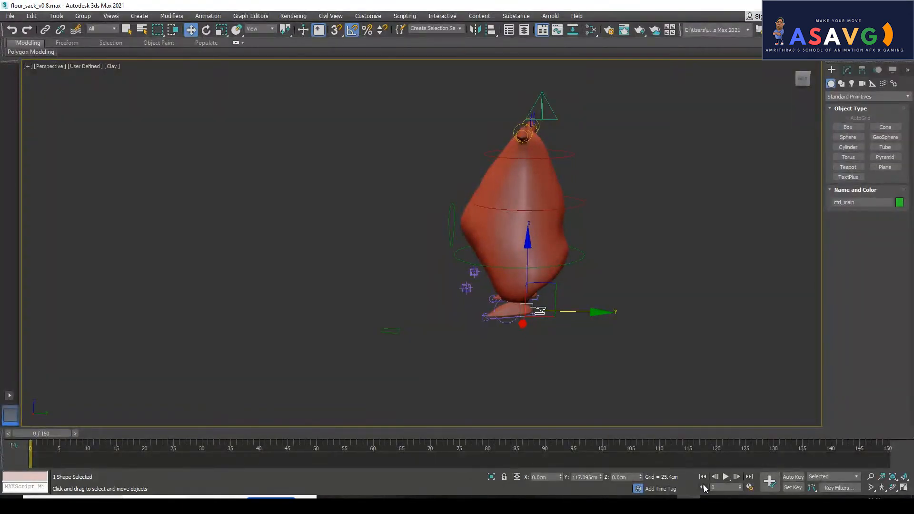
# Step: Set the animation's end time to frame 80
pyautogui.click(750, 489)
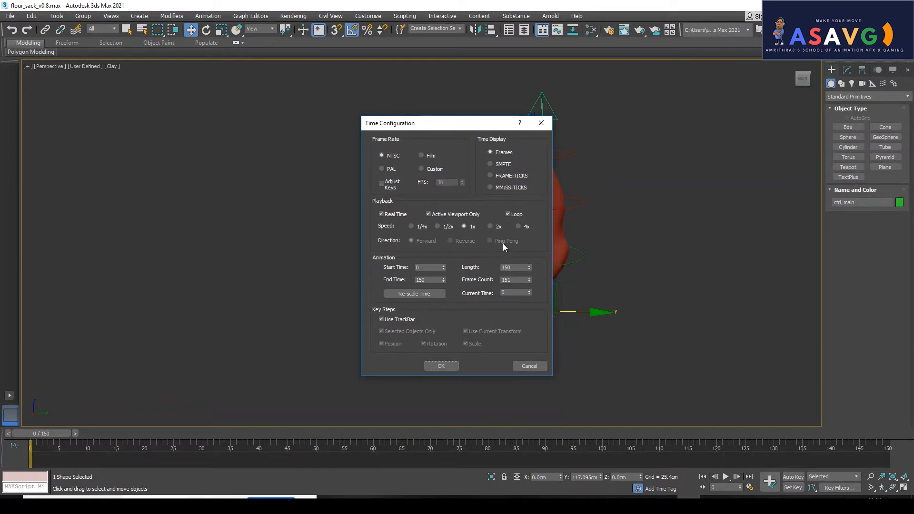
pyautogui.doubleClick(430, 279)
pyautogui.write('80')
pyautogui.click(441, 367)
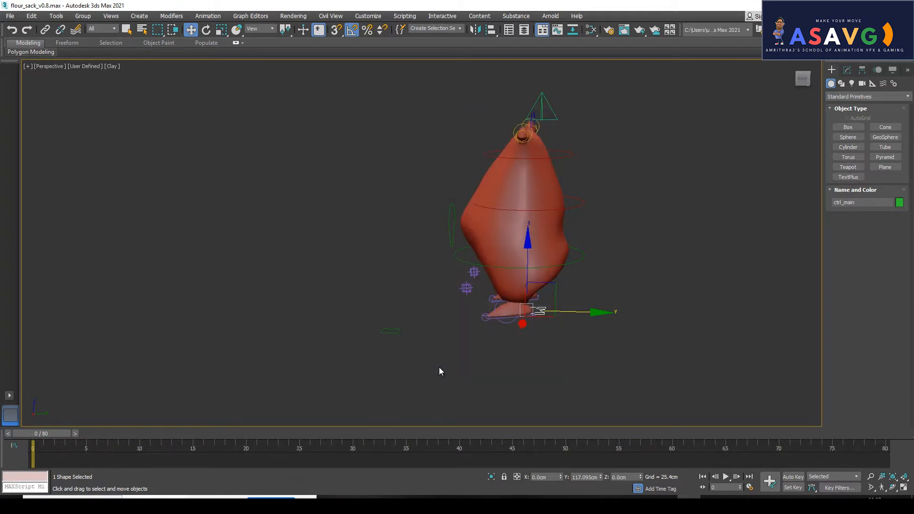
# Step: Set the animation's end time to frame 50
pyautogui.click(746, 487)
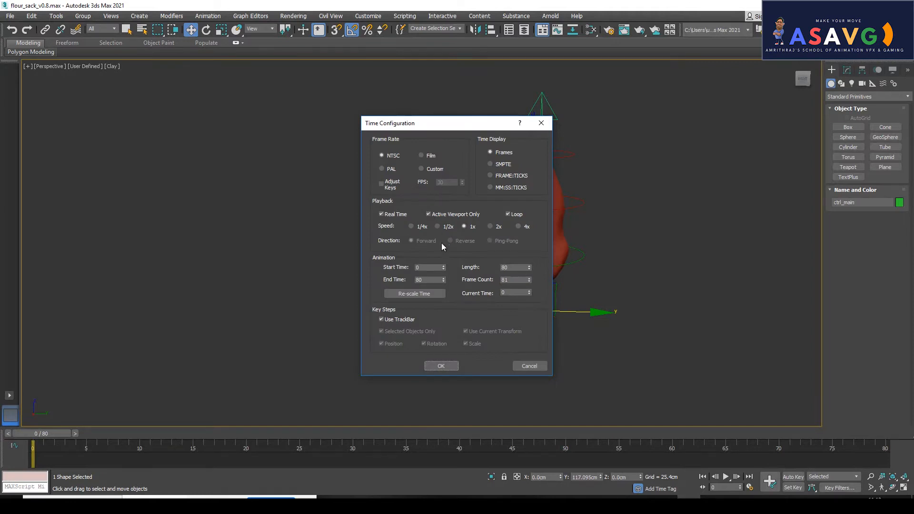
pyautogui.click(442, 367)
pyautogui.moveTo(67, 433); pyautogui.dragTo(116, 432)
pyautogui.press('w')
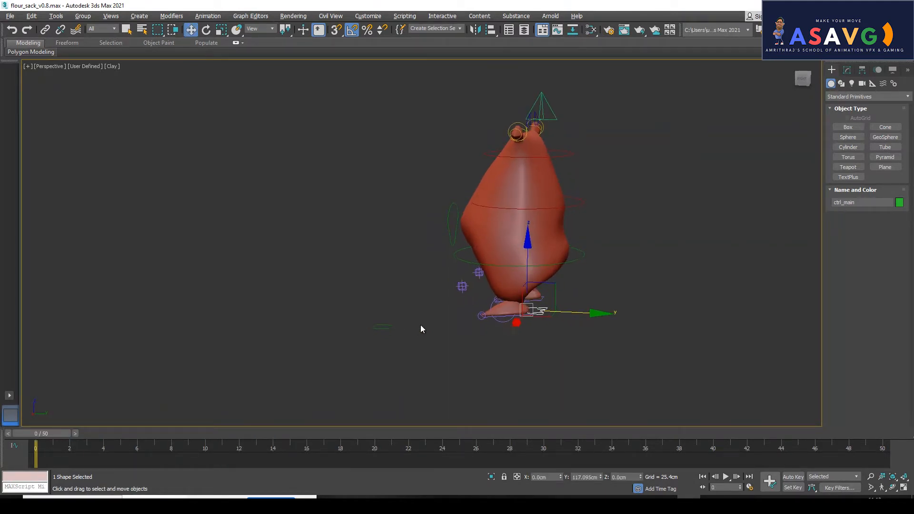
# Step: Turn on Auto Key and set a key for ctrl_main at frame 0
pyautogui.click(793, 477)
pyautogui.press('k')
# Step: Try moving ctrl_main forward along the Y axis at frame 18 and undo the move
pyautogui.moveTo(51, 435); pyautogui.dragTo(210, 446)
pyautogui.press('w')
pyautogui.moveTo(598, 310); pyautogui.dragTo(273, 295)
pyautogui.moveTo(322, 301); pyautogui.dragTo(394, 301, button='middle')
pyautogui.hotkey('ctrl', 'z')
pyautogui.keyDown('alt'); pyautogui.moveTo(371, 372); pyautogui.dragTo(353, 323, button='middle'); pyautogui.keyUp('alt')
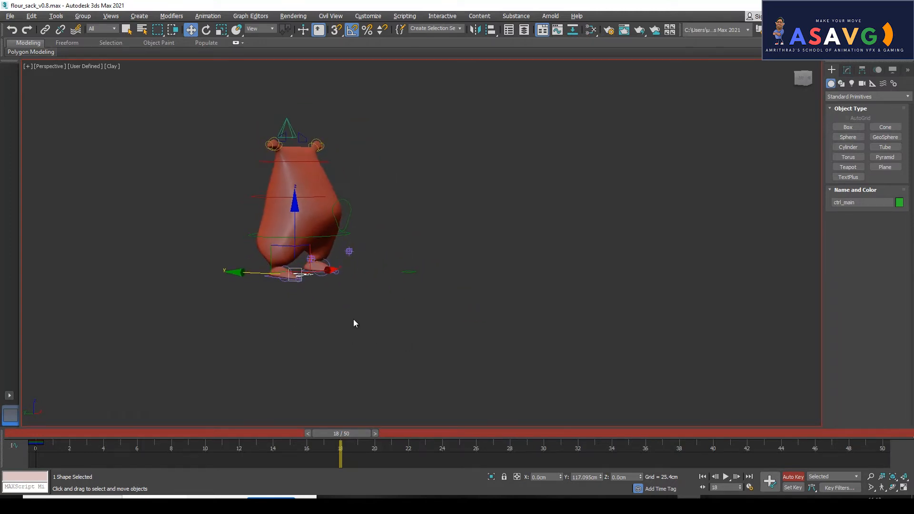
# Step: At frame 16, move ctrl_main forward along the Y axis to key the sack's landing position
pyautogui.moveTo(327, 428); pyautogui.dragTo(21, 424)
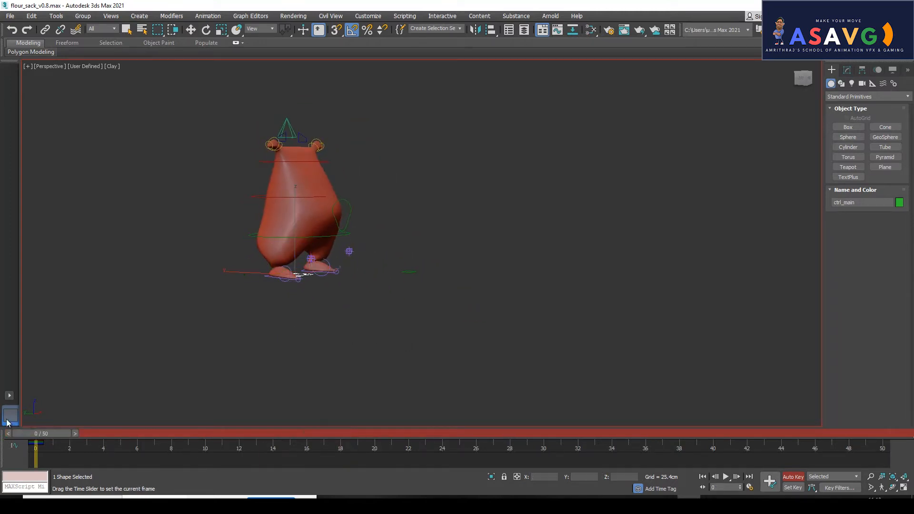
pyautogui.press('w')
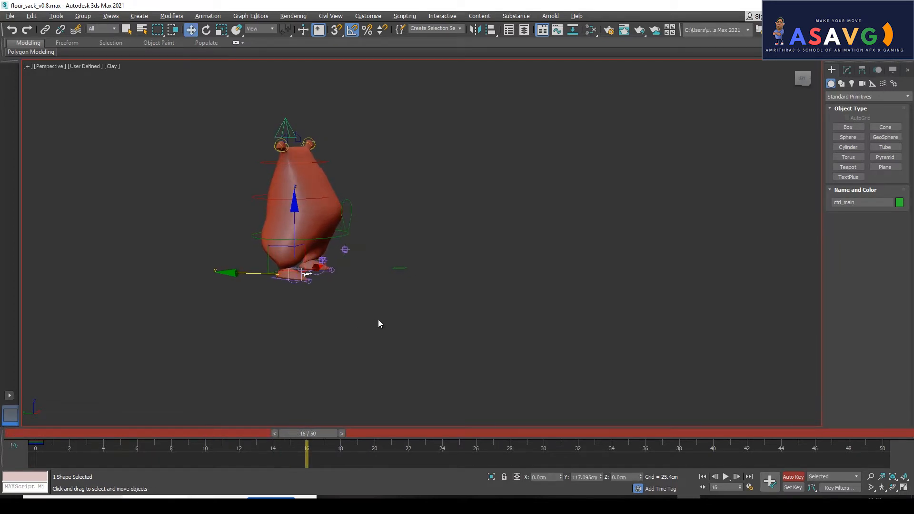
pyautogui.moveTo(452, 277); pyautogui.dragTo(451, 278)
pyautogui.moveTo(232, 274); pyautogui.dragTo(537, 277)
# Step: Play the animation back from frame 0 to check the sack's forward movement
pyautogui.moveTo(309, 439); pyautogui.dragTo(20, 433)
pyautogui.press('w')
pyautogui.click(725, 477)
pyautogui.click(725, 477)
pyautogui.moveTo(454, 434); pyautogui.dragTo(33, 434)
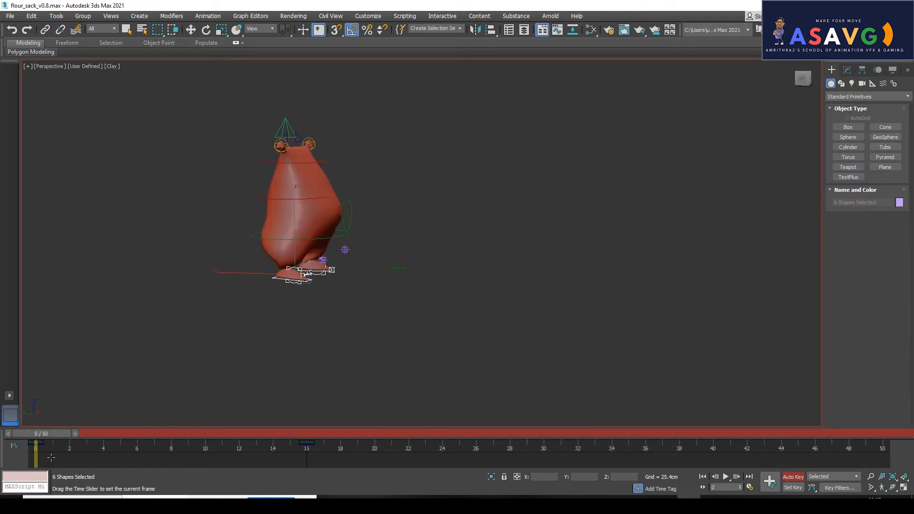
pyautogui.click(725, 476)
pyautogui.click(725, 477)
# Step: Set the current time to frame 6 for the next pose
pyautogui.moveTo(36, 433); pyautogui.dragTo(127, 442)
pyautogui.press('w')
pyautogui.scroll(3, 379, 319)
pyautogui.scroll(1, 387, 332)
pyautogui.scroll(-1, 384, 331)
pyautogui.moveTo(374, 301); pyautogui.dragTo(333, 303, button='middle')
pyautogui.scroll(-2, 380, 299)
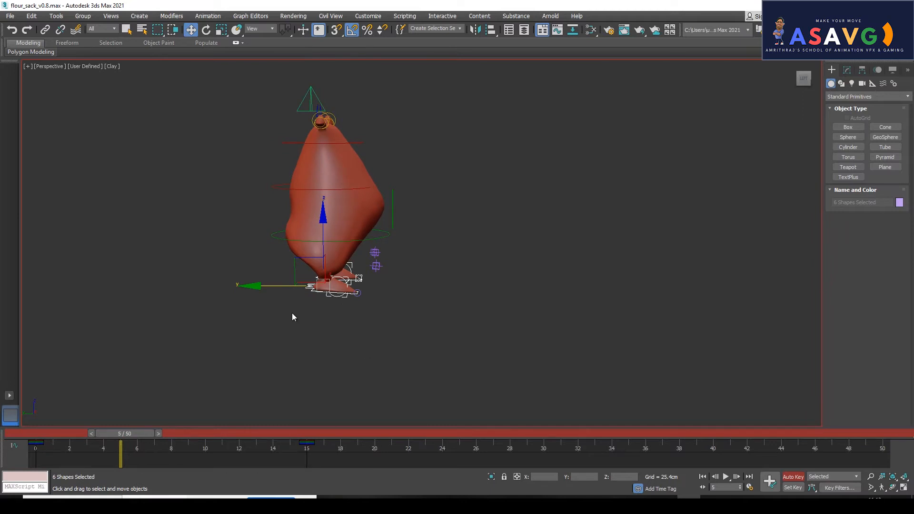
pyautogui.moveTo(118, 432)
pyautogui.mouseDown()
pyautogui.moveTo(52, 436)
pyautogui.moveTo(132, 433)
pyautogui.mouseUp()
pyautogui.press('w')
# Step: Try rotating the middle torso circle control at frame 6
pyautogui.click(324, 191)
pyautogui.keyDown('alt'); pyautogui.moveTo(324, 191); pyautogui.dragTo(322, 212, button='middle'); pyautogui.keyUp('alt')
pyautogui.press('e')
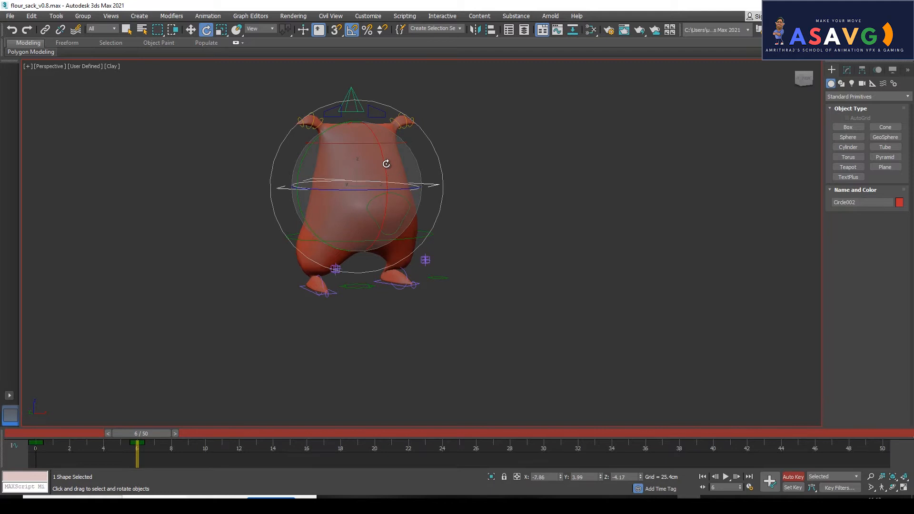
pyautogui.keyDown('alt'); pyautogui.moveTo(384, 163); pyautogui.dragTo(416, 170, button='middle'); pyautogui.keyUp('alt')
pyautogui.press('w')
# Step: At frame 6, rotate the upper torso circle control -35° about X and shift it backward along Y to about -16.5 cm
pyautogui.click(327, 142)
pyautogui.press('e')
pyautogui.moveTo(403, 164)
pyautogui.mouseDown()
pyautogui.moveTo(370, 172)
pyautogui.moveTo(401, 170)
pyautogui.mouseUp()
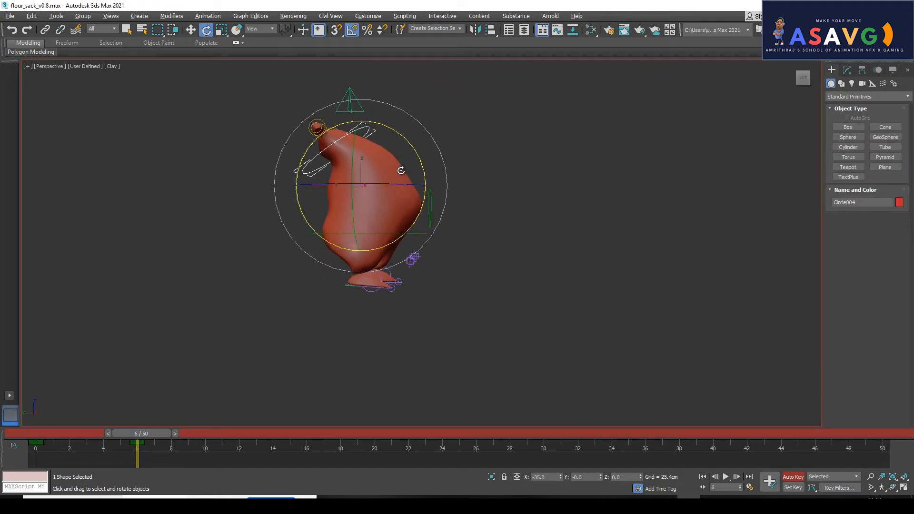
pyautogui.keyDown('alt'); pyautogui.moveTo(401, 170); pyautogui.dragTo(320, 135, button='middle'); pyautogui.keyUp('alt')
pyautogui.press('w')
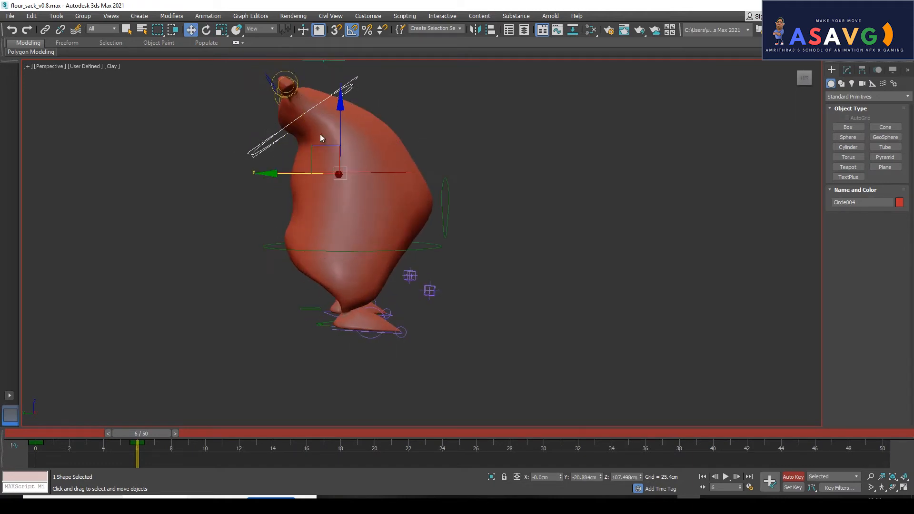
pyautogui.moveTo(270, 175); pyautogui.dragTo(267, 175)
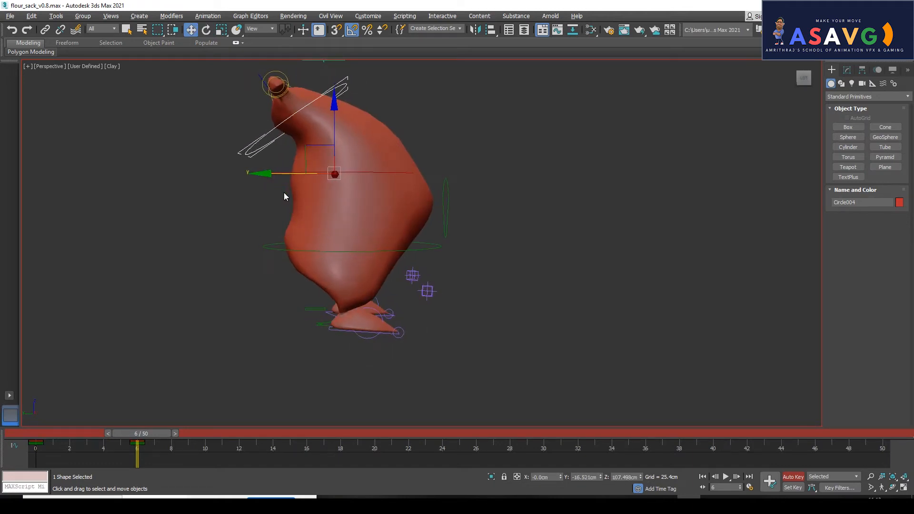
# Step: Rotate the green hip circle control 20° about X at frame 6
pyautogui.click(289, 251)
pyautogui.press('e')
pyautogui.moveTo(397, 275)
pyautogui.mouseDown()
pyautogui.moveTo(401, 264)
pyautogui.moveTo(393, 284)
pyautogui.mouseUp()
pyautogui.moveTo(508, 310)
pyautogui.keyDown('alt'); pyautogui.mouseDown(button='middle')
pyautogui.moveTo(356, 313)
pyautogui.moveTo(490, 313)
pyautogui.mouseUp(button='middle'); pyautogui.keyUp('alt')
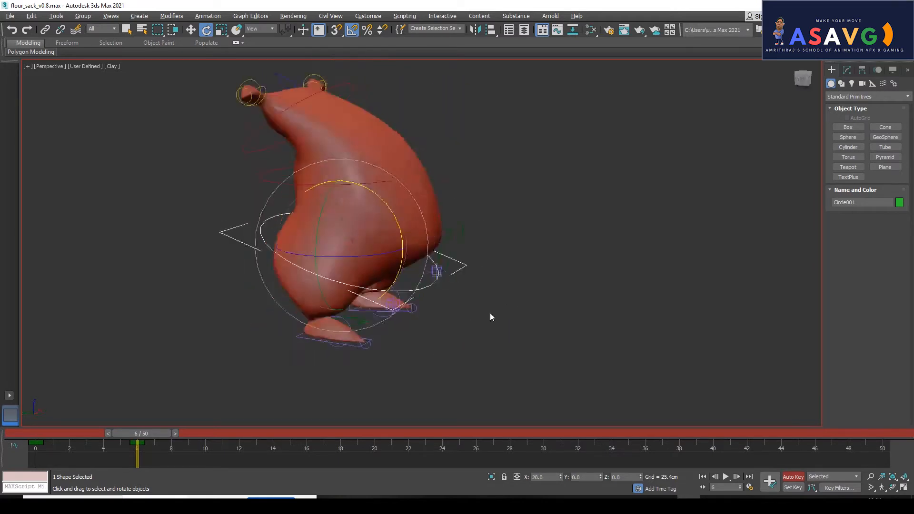
pyautogui.press('w')
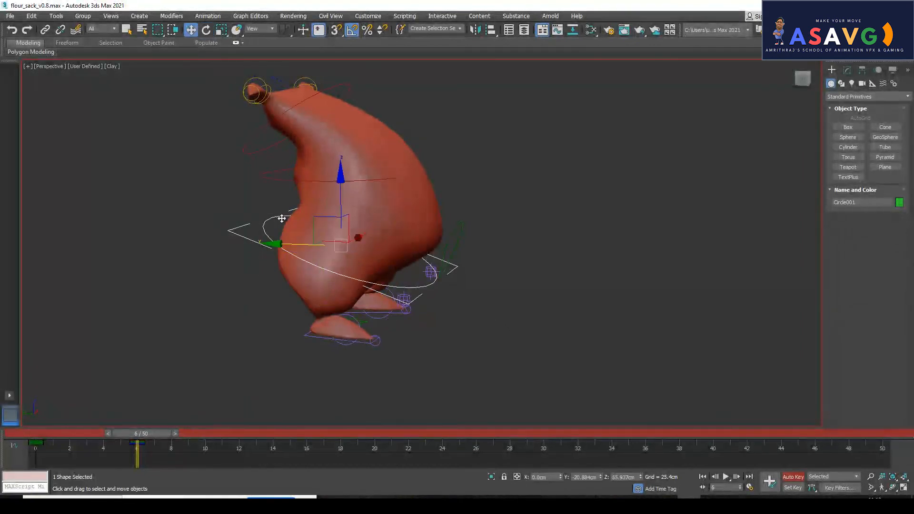
# Step: Check the torso controls in the frame 6 pose, then scrub the sack's motion through to frame 16
pyautogui.click(285, 179)
pyautogui.click(274, 140)
pyautogui.scroll(-4, 374, 197)
pyautogui.scroll(5, 374, 197)
pyautogui.moveTo(132, 433)
pyautogui.mouseDown()
pyautogui.moveTo(33, 433)
pyautogui.moveTo(324, 433)
pyautogui.moveTo(143, 434)
pyautogui.moveTo(139, 445)
pyautogui.mouseUp()
pyautogui.press('w')
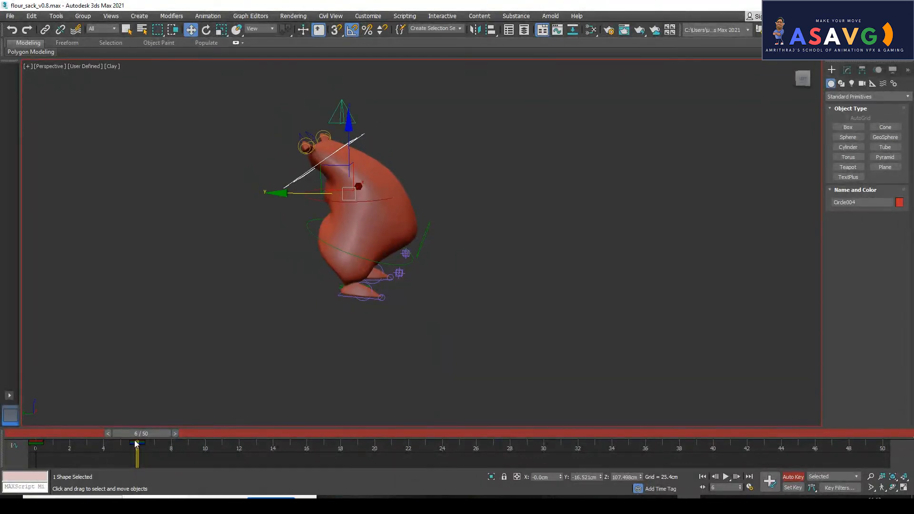
pyautogui.moveTo(155, 430); pyautogui.dragTo(308, 431)
pyautogui.press('w')
pyautogui.click(600, 301)
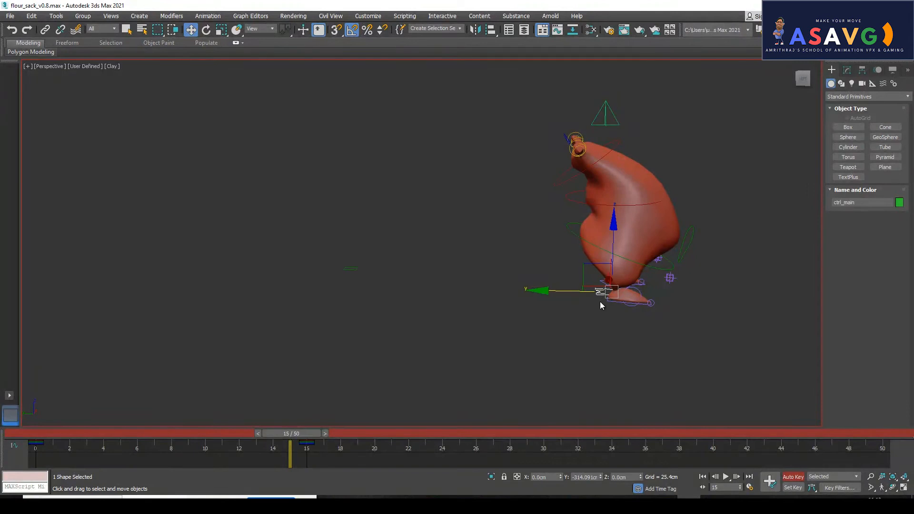
pyautogui.moveTo(600, 301); pyautogui.dragTo(449, 325)
pyautogui.keyDown('alt'); pyautogui.moveTo(449, 325); pyautogui.dragTo(441, 325, button='middle'); pyautogui.keyUp('alt')
pyautogui.moveTo(312, 436)
pyautogui.mouseDown()
pyautogui.moveTo(102, 435)
pyautogui.moveTo(323, 439)
pyautogui.mouseUp()
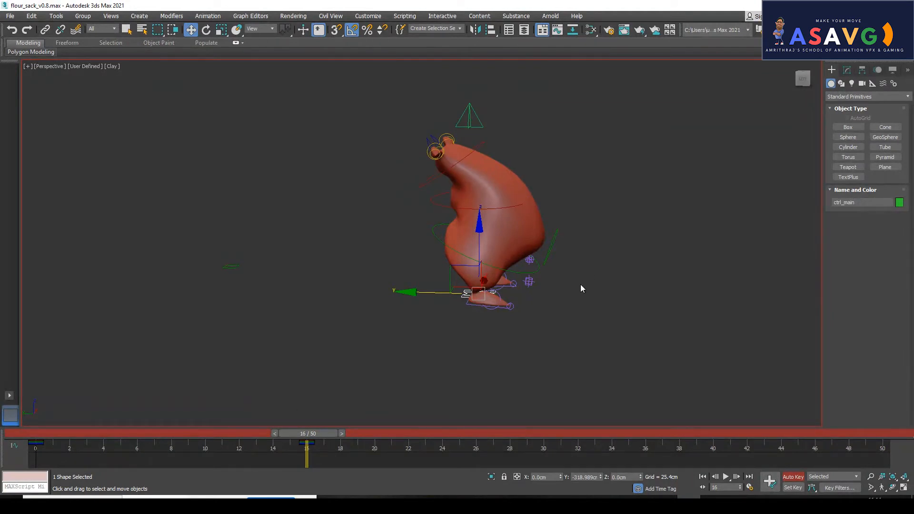
# Step: Select the sack's body and foot controls together and delete their keys at frame 6
pyautogui.moveTo(351, 108); pyautogui.dragTo(561, 235)
pyautogui.moveTo(615, 356); pyautogui.dragTo(615, 356)
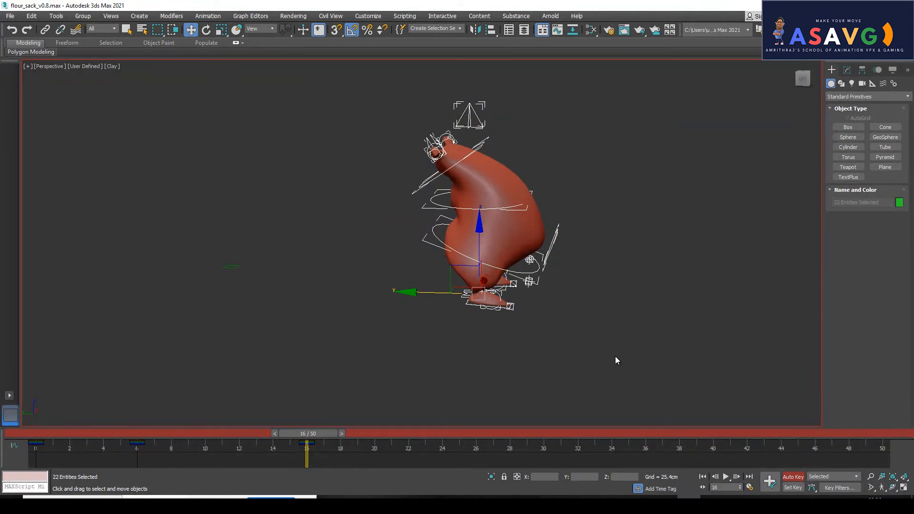
pyautogui.moveTo(321, 444); pyautogui.dragTo(158, 444)
pyautogui.press('w')
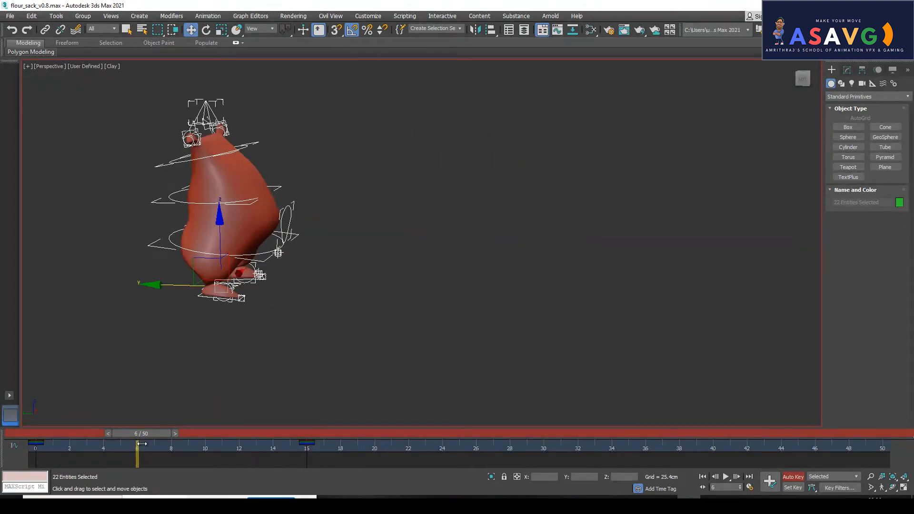
# Step: At frame 0, select every rig control, including the separate ground control, and delete their keys at frame 16
pyautogui.moveTo(139, 433); pyautogui.dragTo(36, 449)
pyautogui.press('w')
pyautogui.moveTo(213, 289); pyautogui.dragTo(297, 295, button='middle')
pyautogui.click(342, 202)
pyautogui.moveTo(82, 125); pyautogui.dragTo(332, 381)
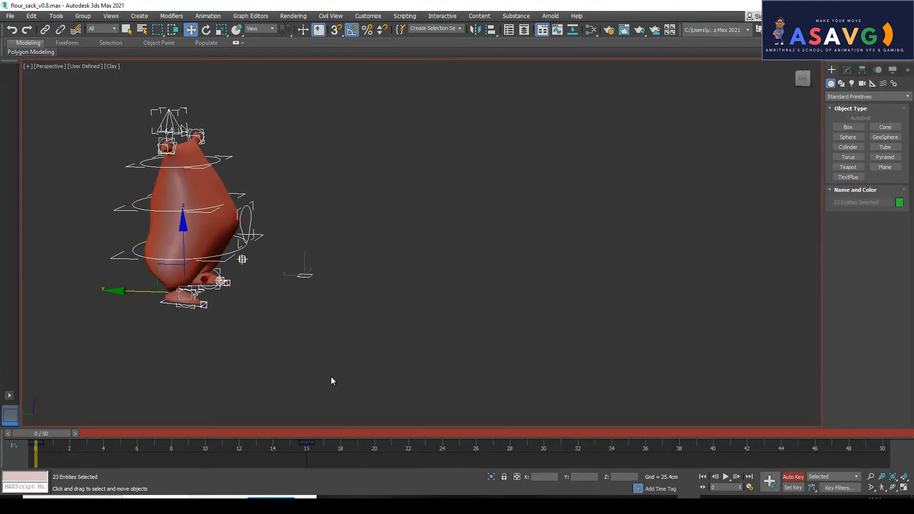
pyautogui.click(308, 445)
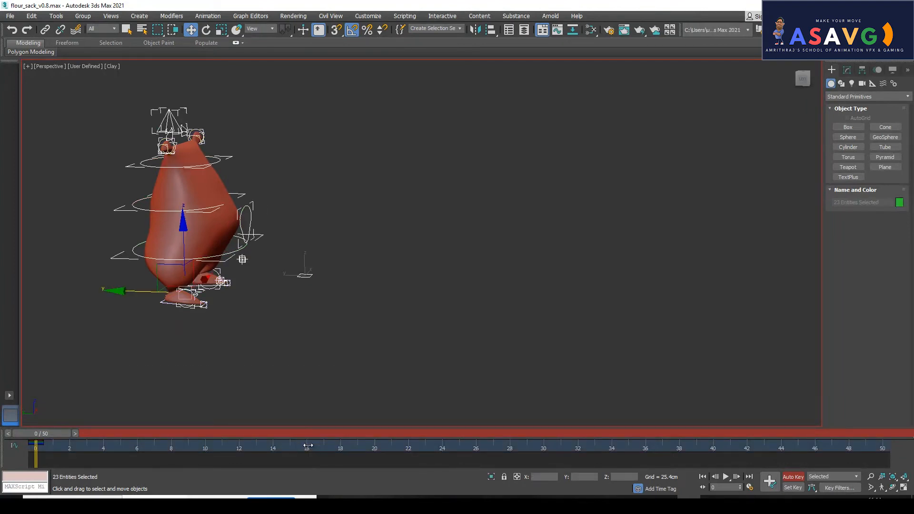
# Step: Key the starting pose for all the rig controls at frame 16
pyautogui.moveTo(36, 441); pyautogui.dragTo(296, 446)
pyautogui.press('w')
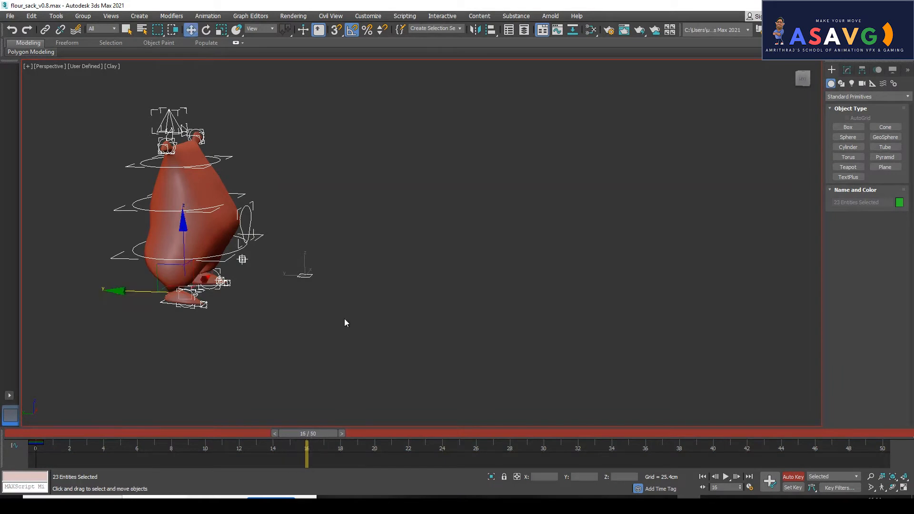
pyautogui.keyDown('alt'); pyautogui.moveTo(345, 323); pyautogui.dragTo(265, 325, button='middle'); pyautogui.keyUp('alt')
pyautogui.click(264, 321)
# Step: At frame 16, move the ctrl_main control along Y to about -222.7 cm
pyautogui.click(171, 295)
pyautogui.moveTo(198, 323); pyautogui.dragTo(239, 293, button='middle')
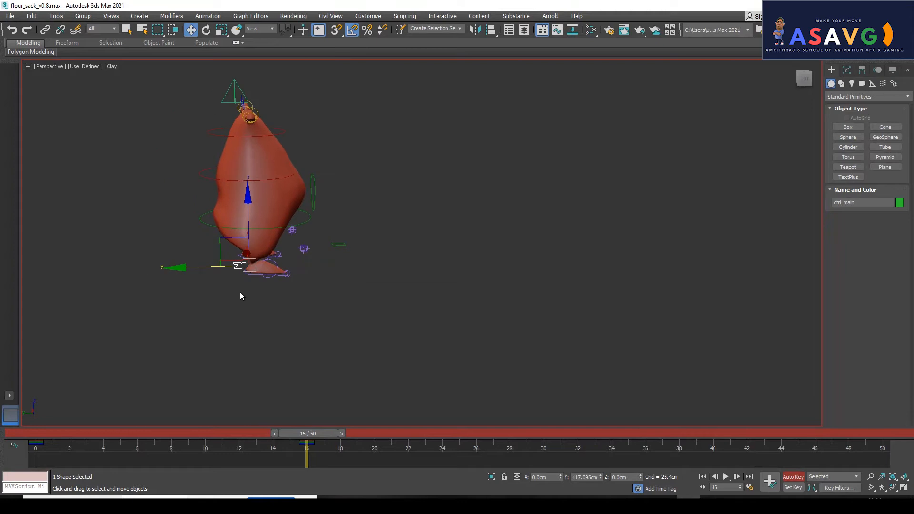
pyautogui.moveTo(178, 267); pyautogui.dragTo(462, 262)
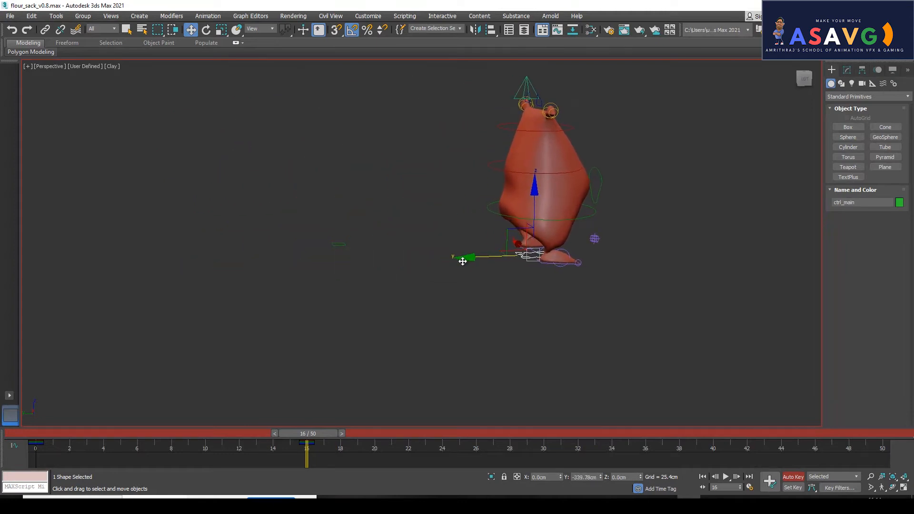
pyautogui.moveTo(310, 433)
pyautogui.mouseDown()
pyautogui.moveTo(70, 434)
pyautogui.moveTo(356, 430)
pyautogui.moveTo(51, 436)
pyautogui.moveTo(326, 433)
pyautogui.moveTo(307, 434)
pyautogui.mouseUp()
pyautogui.press('w')
pyautogui.scroll(3, 336, 246)
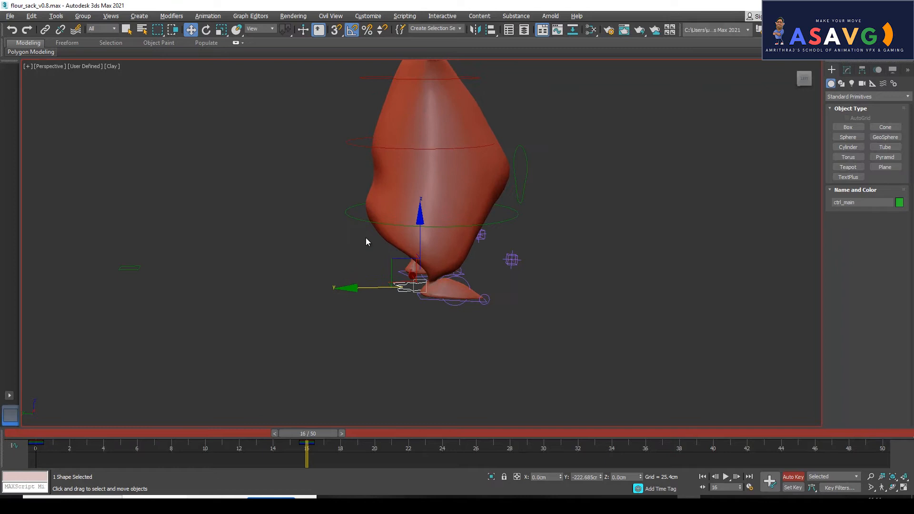
pyautogui.moveTo(366, 238); pyautogui.dragTo(361, 255, button='middle')
pyautogui.moveTo(319, 432)
pyautogui.mouseDown()
pyautogui.moveTo(48, 437)
pyautogui.moveTo(307, 433)
pyautogui.mouseUp()
pyautogui.scroll(-3, 422, 321)
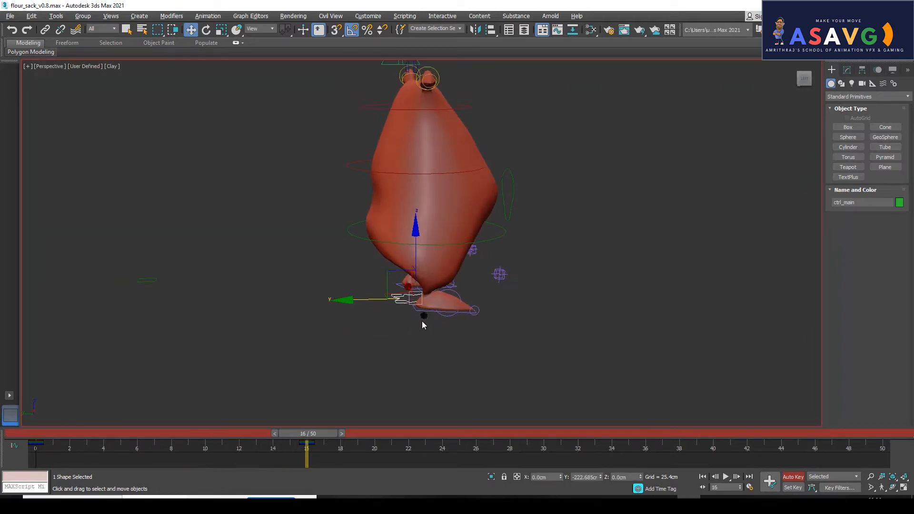
# Step: At frame 8, rotate the upper torso circle control -40° about X and check the motion from frame 0
pyautogui.moveTo(59, 434); pyautogui.dragTo(163, 435)
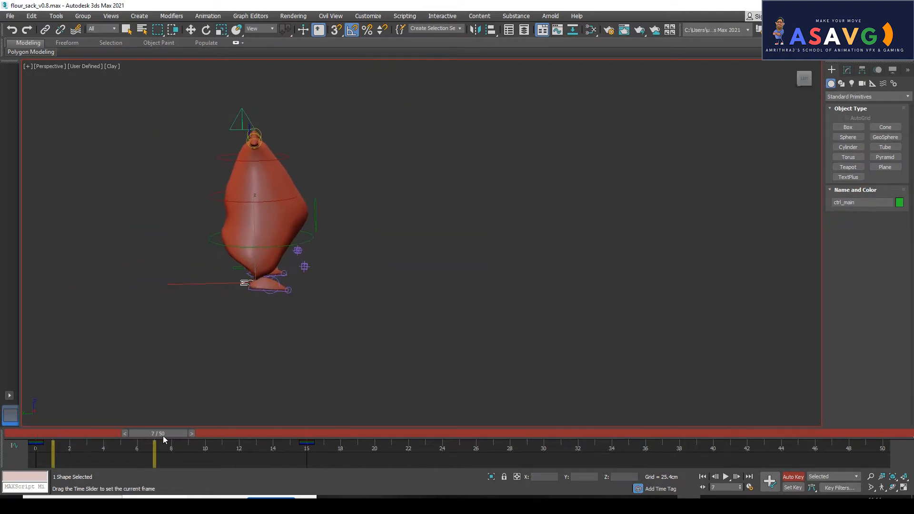
pyautogui.press('w')
pyautogui.click(276, 145)
pyautogui.press('e')
pyautogui.moveTo(335, 185); pyautogui.dragTo(339, 163)
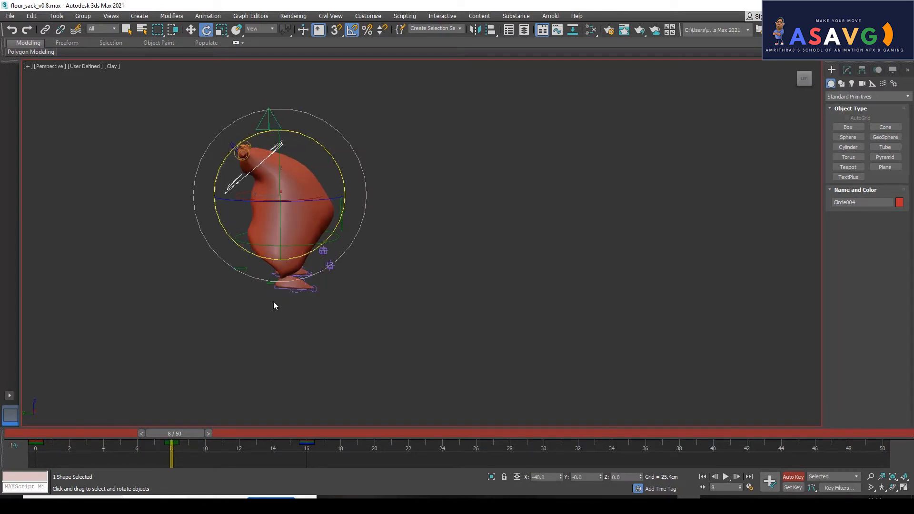
pyautogui.moveTo(175, 440); pyautogui.dragTo(19, 445)
pyautogui.press('e')
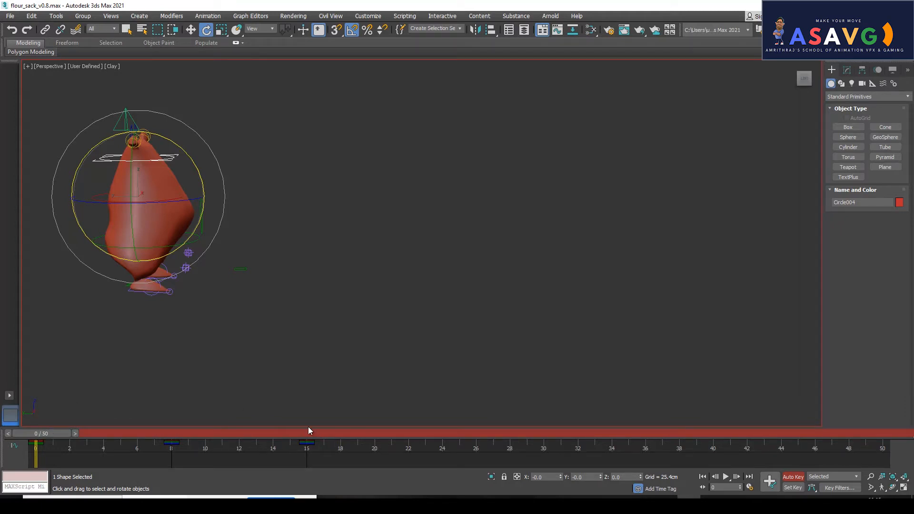
pyautogui.moveTo(56, 439); pyautogui.dragTo(179, 428)
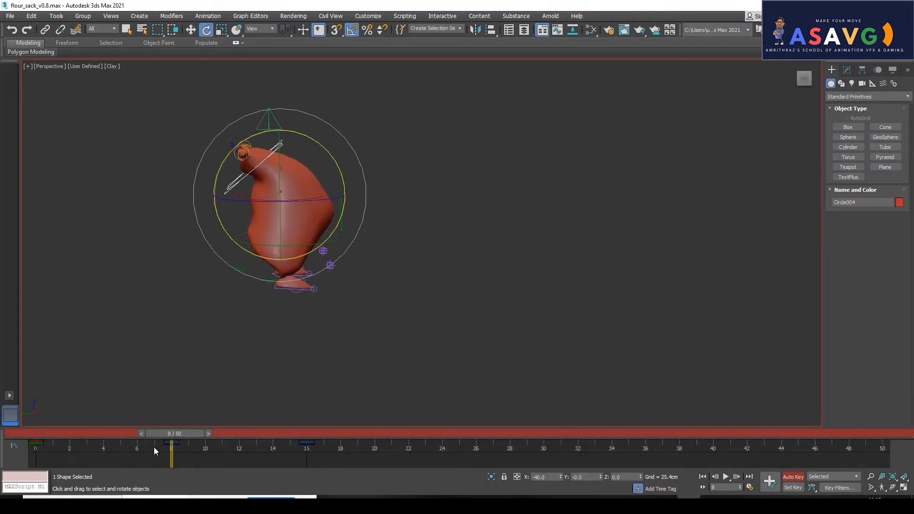
pyautogui.moveTo(179, 435)
pyautogui.mouseDown()
pyautogui.moveTo(307, 433)
pyautogui.moveTo(64, 451)
pyautogui.moveTo(76, 462)
pyautogui.moveTo(378, 424)
pyautogui.moveTo(47, 422)
pyautogui.moveTo(299, 438)
pyautogui.moveTo(205, 433)
pyautogui.moveTo(178, 446)
pyautogui.moveTo(17, 447)
pyautogui.moveTo(177, 436)
pyautogui.mouseUp()
pyautogui.press('e')
pyautogui.scroll(1, 309, 259)
# Step: At frame 8, tilt the middle torso circle control and rotate the green hip circle control 10° about X
pyautogui.press('w')
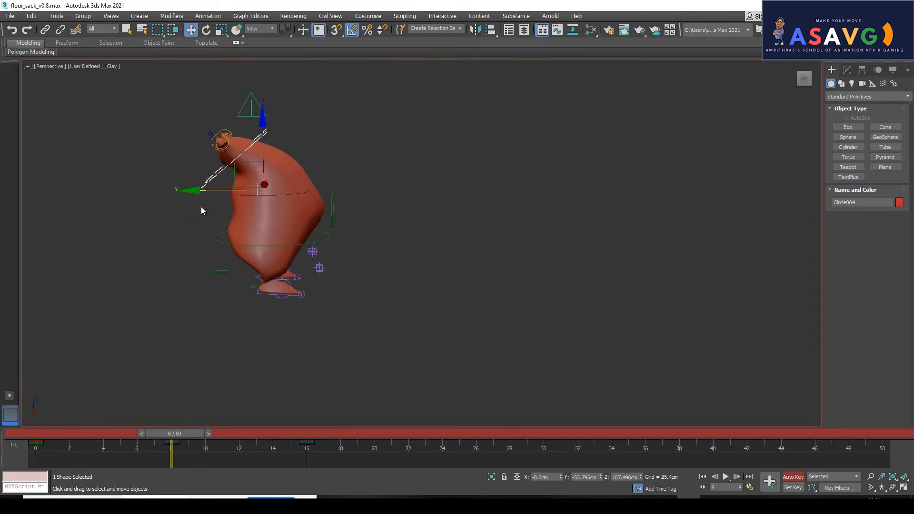
pyautogui.moveTo(228, 193)
pyautogui.keyDown('alt'); pyautogui.mouseDown(button='middle')
pyautogui.moveTo(213, 203)
pyautogui.moveTo(226, 201)
pyautogui.mouseUp(button='middle'); pyautogui.keyUp('alt')
pyautogui.click(221, 192)
pyautogui.press('e')
pyautogui.moveTo(348, 205)
pyautogui.mouseDown()
pyautogui.moveTo(347, 191)
pyautogui.moveTo(348, 200)
pyautogui.mouseUp()
pyautogui.click(324, 239)
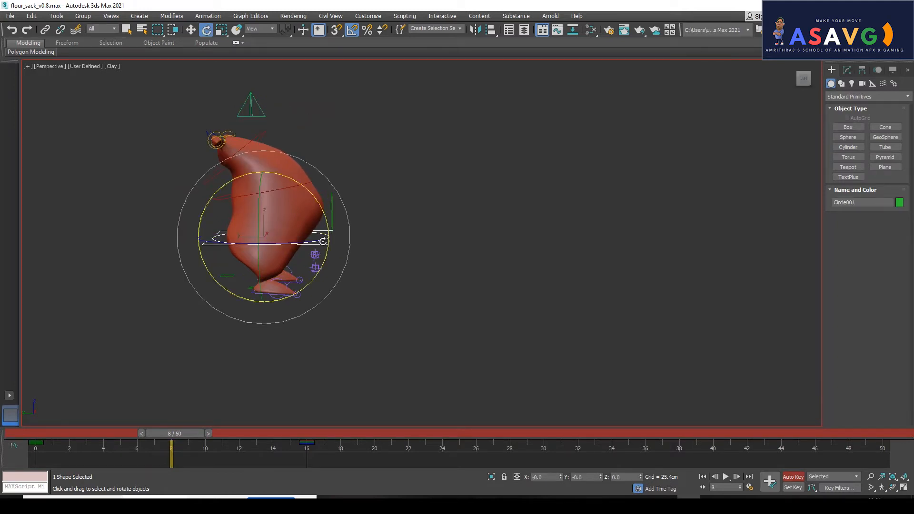
pyautogui.moveTo(331, 256); pyautogui.dragTo(327, 261)
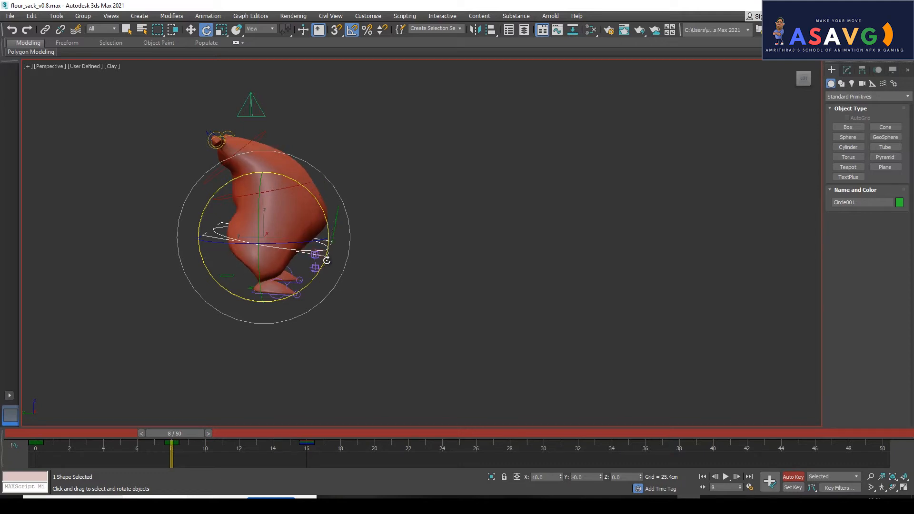
# Step: Select the sack's controls at frame 16 and copy their keys to frame 24
pyautogui.moveTo(168, 435); pyautogui.dragTo(311, 425)
pyautogui.press('e')
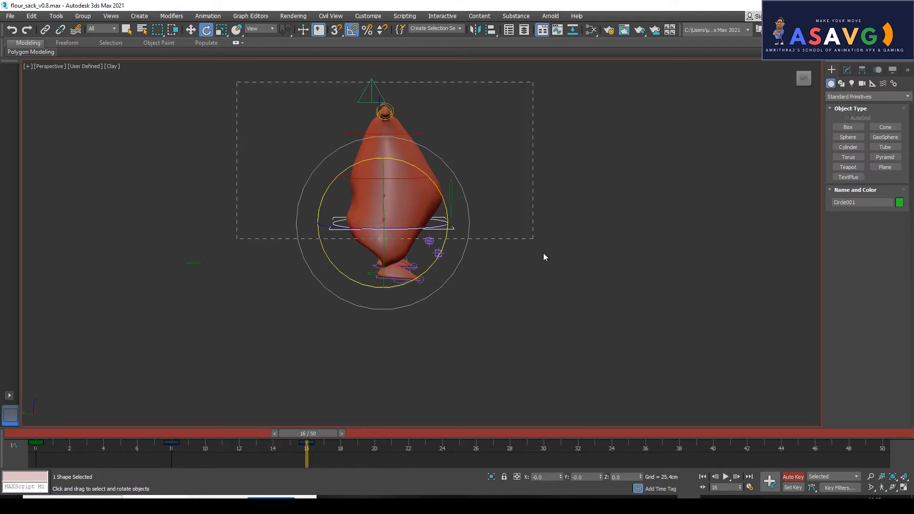
pyautogui.moveTo(545, 257); pyautogui.dragTo(571, 349)
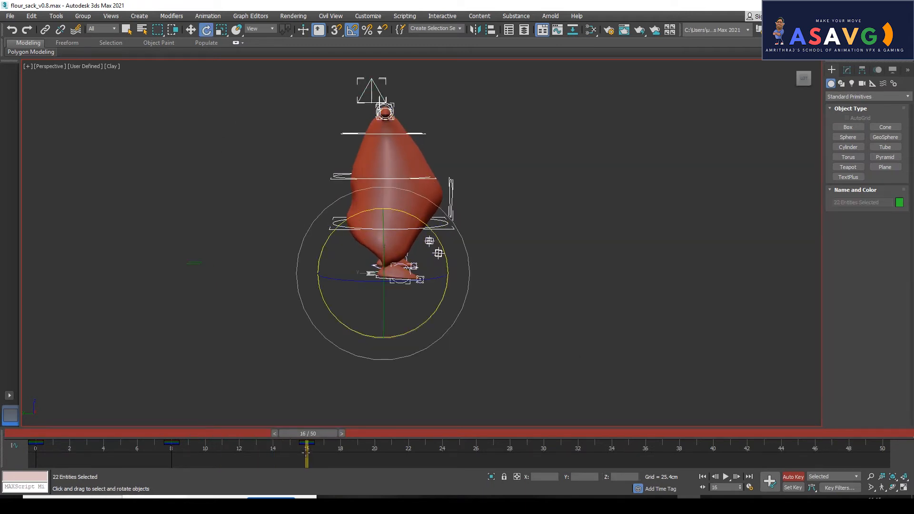
pyautogui.keyDown('shift'); pyautogui.moveTo(307, 443); pyautogui.dragTo(342, 442); pyautogui.keyUp('shift')
pyautogui.keyDown('shift'); pyautogui.moveTo(400, 443); pyautogui.dragTo(407, 442); pyautogui.keyUp('shift')
pyautogui.moveTo(319, 433)
pyautogui.mouseDown()
pyautogui.moveTo(48, 443)
pyautogui.moveTo(279, 444)
pyautogui.moveTo(387, 456)
pyautogui.moveTo(307, 444)
pyautogui.mouseUp()
pyautogui.moveTo(417, 451); pyautogui.dragTo(451, 452)
pyautogui.moveTo(305, 435)
pyautogui.mouseDown()
pyautogui.moveTo(289, 435)
pyautogui.moveTo(306, 435)
pyautogui.mouseUp()
# Step: At frame 16, rotate the upper torso circle control so the sack's top leans toward the toes
pyautogui.click(355, 183)
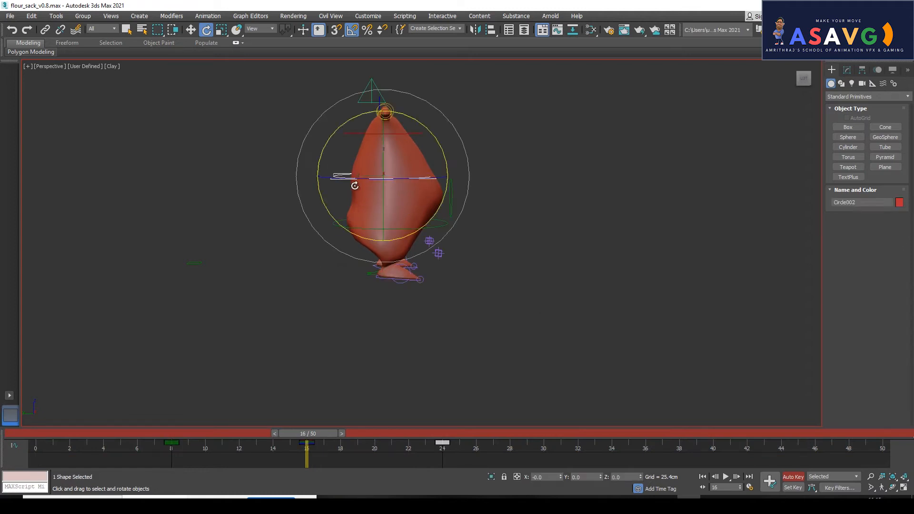
pyautogui.click(386, 137)
pyautogui.press('w')
pyautogui.press('e')
pyautogui.moveTo(466, 189); pyautogui.dragTo(468, 205)
pyautogui.moveTo(315, 427); pyautogui.dragTo(375, 456)
pyautogui.moveTo(117, 448); pyautogui.dragTo(292, 436)
pyautogui.press('w')
# Step: Try rotating the triangular overhead control at frame 16, then undo the rotation
pyautogui.click(372, 101)
pyautogui.press('e')
pyautogui.moveTo(457, 208); pyautogui.dragTo(457, 214)
pyautogui.moveTo(300, 436)
pyautogui.mouseDown()
pyautogui.moveTo(121, 448)
pyautogui.moveTo(329, 433)
pyautogui.moveTo(309, 433)
pyautogui.mouseUp()
pyautogui.press('e')
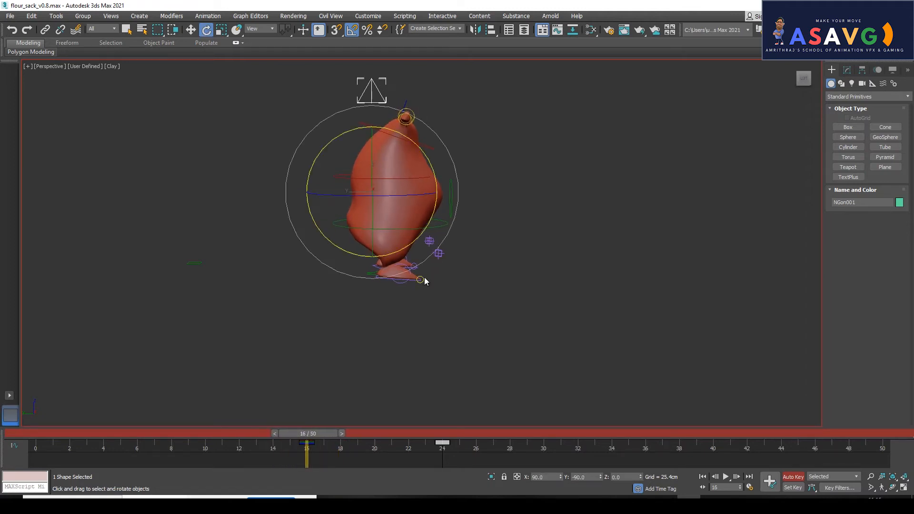
pyautogui.moveTo(424, 260)
pyautogui.mouseDown()
pyautogui.moveTo(418, 267)
pyautogui.moveTo(431, 253)
pyautogui.moveTo(423, 269)
pyautogui.moveTo(432, 264)
pyautogui.mouseUp()
pyautogui.hotkey('ctrl', 'z')
# Step: Set a key on the triangular overhead control at frame 8
pyautogui.moveTo(289, 436); pyautogui.dragTo(191, 435)
pyautogui.press('e')
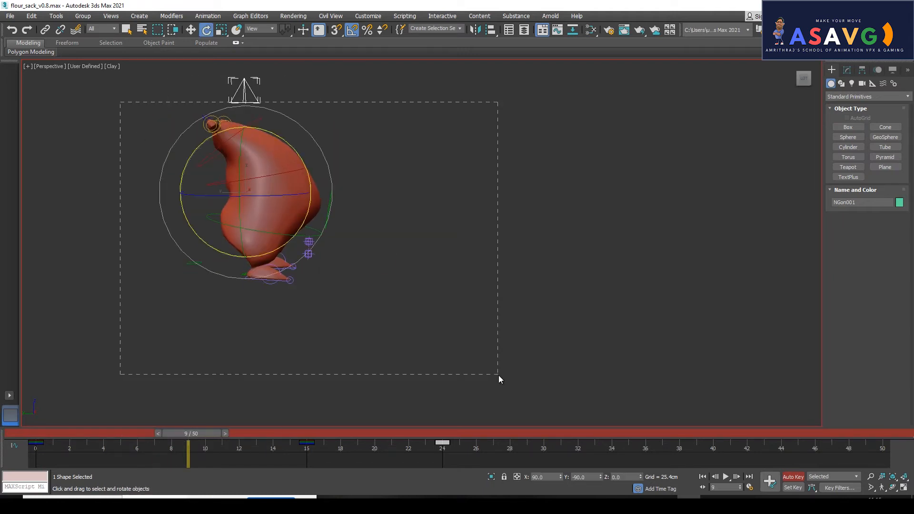
pyautogui.moveTo(499, 375); pyautogui.dragTo(499, 375)
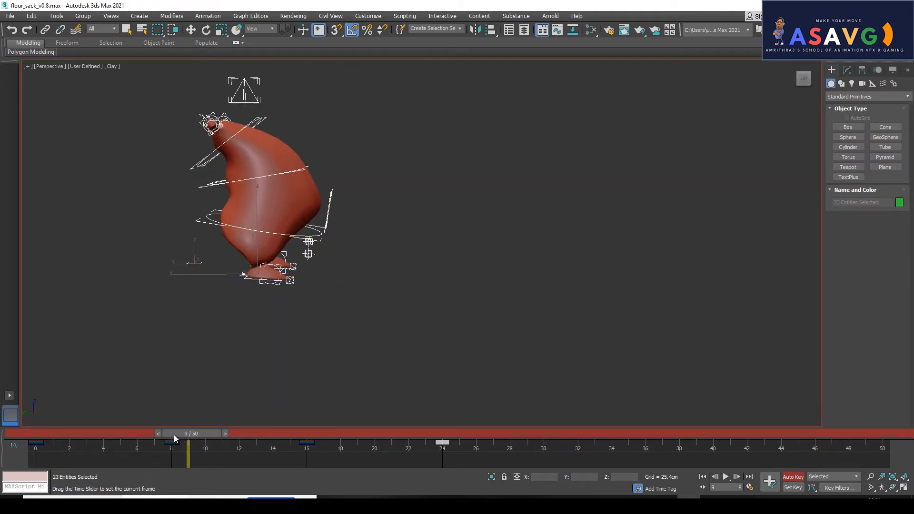
pyautogui.moveTo(174, 435); pyautogui.dragTo(167, 436)
pyautogui.click(382, 356)
pyautogui.click(216, 102)
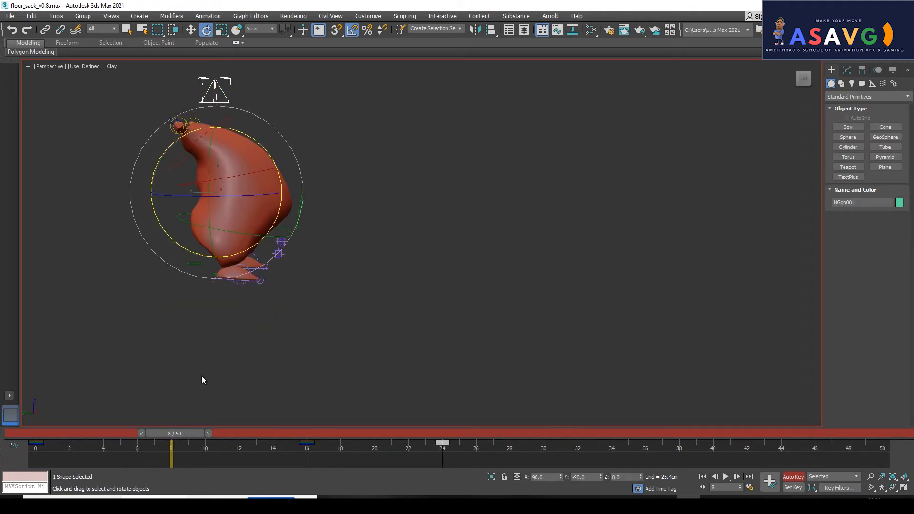
pyautogui.press('k')
# Step: Try tilting the triangular overhead control once more at frame 16 and scrub the timeline around that pose
pyautogui.moveTo(179, 443); pyautogui.dragTo(318, 444)
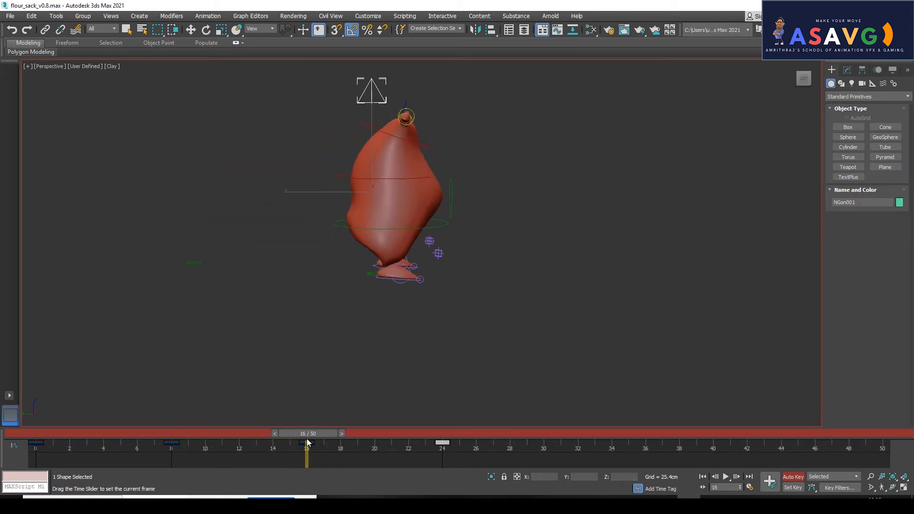
pyautogui.moveTo(439, 245); pyautogui.dragTo(434, 249)
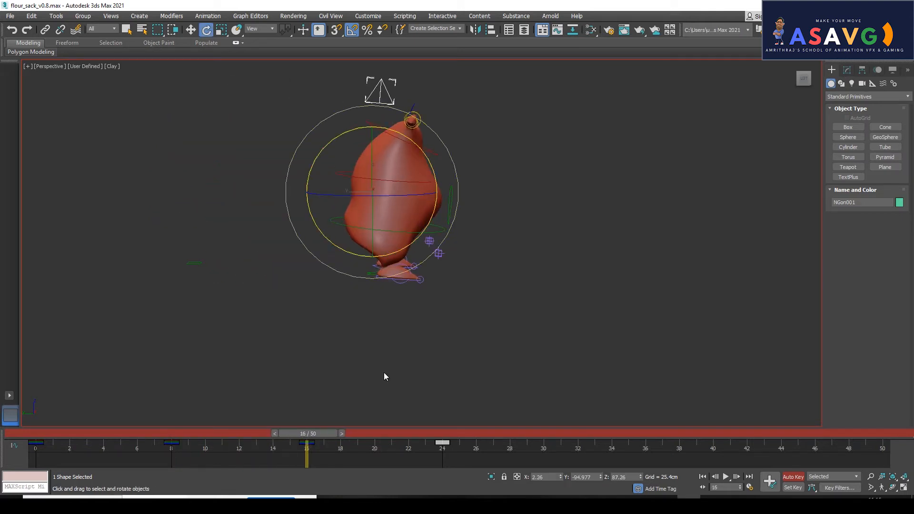
pyautogui.moveTo(312, 438); pyautogui.dragTo(146, 455)
pyautogui.click(309, 442)
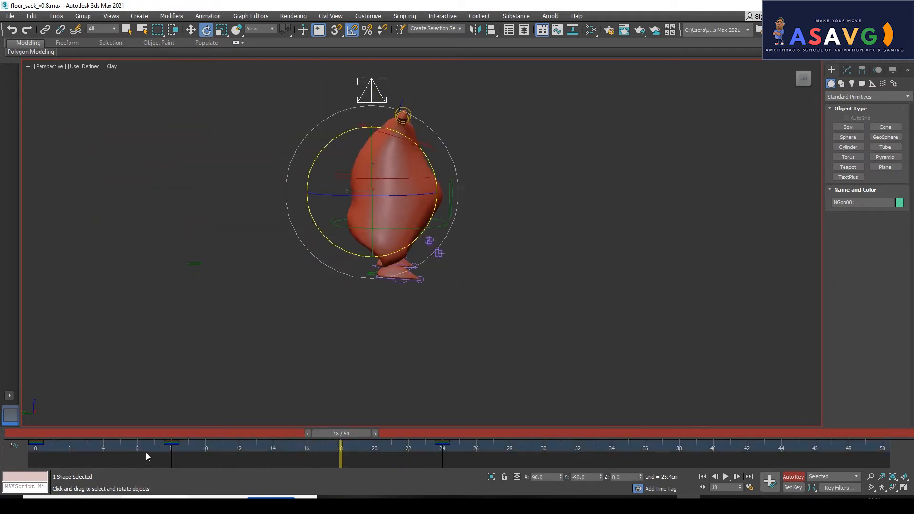
# Step: Try shifting the triangular overhead control along Y, then undo the move
pyautogui.moveTo(322, 434); pyautogui.dragTo(290, 433)
pyautogui.press('w')
pyautogui.click(341, 225)
pyautogui.click(379, 106)
pyautogui.click(377, 102)
pyautogui.moveTo(300, 193)
pyautogui.mouseDown()
pyautogui.moveTo(323, 193)
pyautogui.moveTo(299, 192)
pyautogui.moveTo(313, 192)
pyautogui.mouseUp()
pyautogui.hotkey('ctrl', 'z')
# Step: At frame 16, move the triangular overhead control along Y to about -228.6 cm, undoing any extra shift
pyautogui.moveTo(301, 436)
pyautogui.mouseDown()
pyautogui.moveTo(56, 436)
pyautogui.moveTo(350, 443)
pyautogui.moveTo(245, 444)
pyautogui.moveTo(308, 442)
pyautogui.moveTo(199, 434)
pyautogui.moveTo(307, 439)
pyautogui.mouseUp()
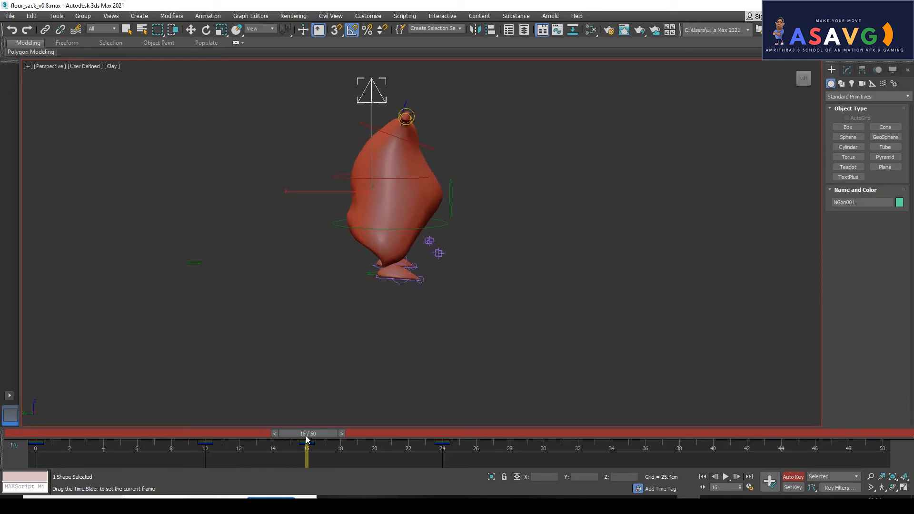
pyautogui.moveTo(308, 192); pyautogui.dragTo(322, 193)
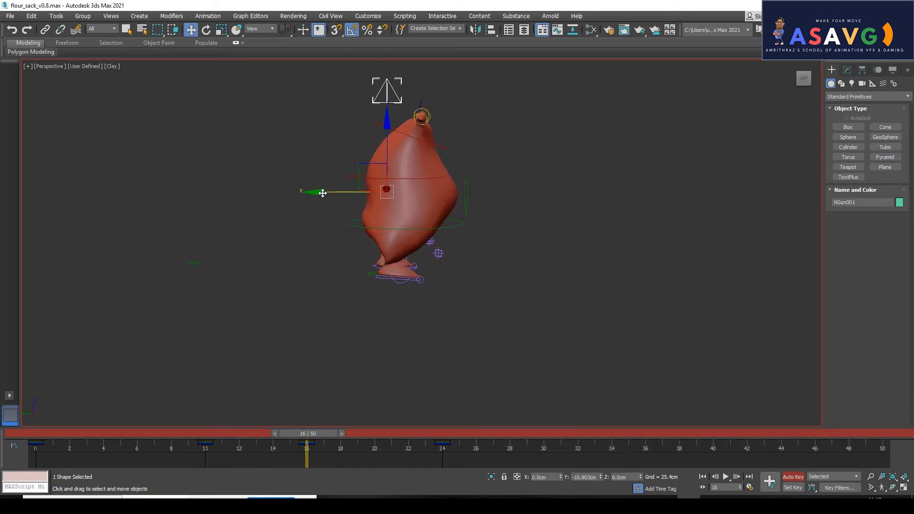
pyautogui.moveTo(307, 434)
pyautogui.mouseDown()
pyautogui.moveTo(238, 434)
pyautogui.moveTo(457, 440)
pyautogui.moveTo(275, 445)
pyautogui.moveTo(433, 453)
pyautogui.moveTo(294, 446)
pyautogui.moveTo(422, 440)
pyautogui.moveTo(204, 441)
pyautogui.moveTo(308, 439)
pyautogui.mouseUp()
pyautogui.press('w')
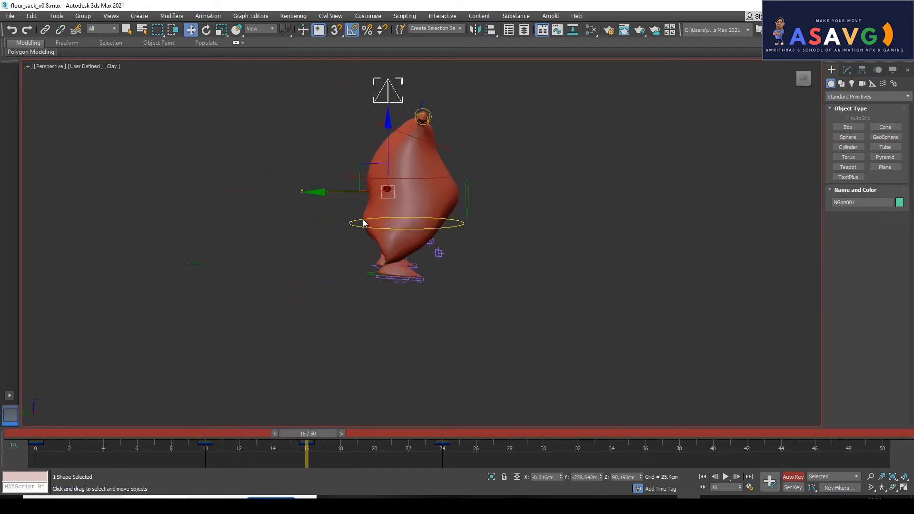
pyautogui.moveTo(315, 191); pyautogui.dragTo(320, 192)
pyautogui.hotkey('ctrl', 'z')
# Step: Open the Curve Editor for the triangular overhead control and isolate its X Position track
pyautogui.click(248, 17)
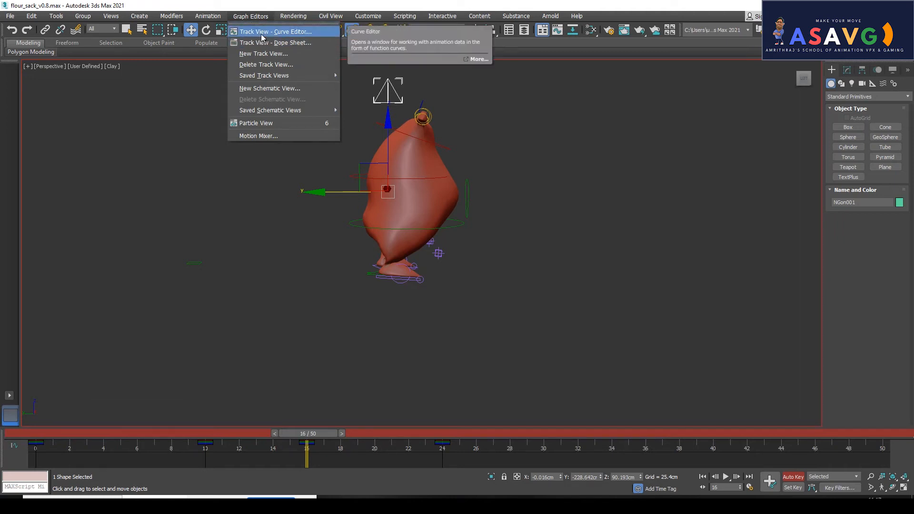
pyautogui.click(260, 32)
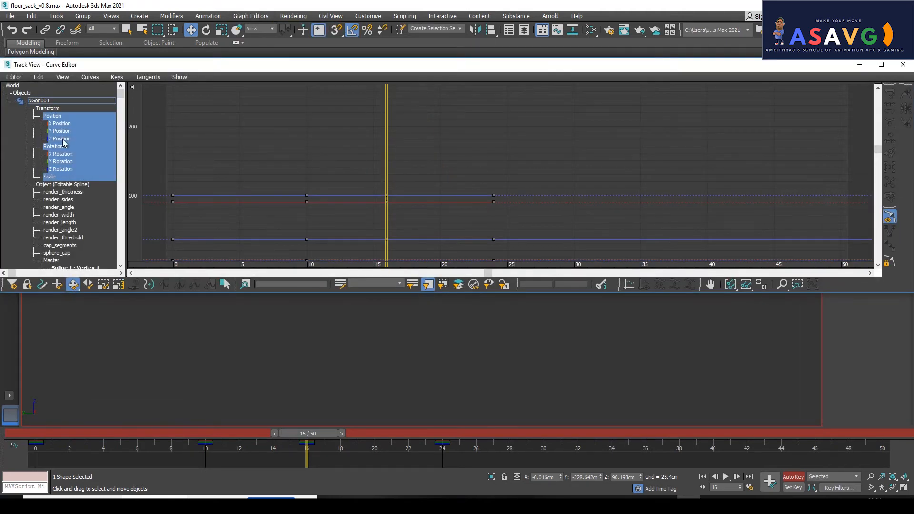
pyautogui.click(62, 138)
pyautogui.click(62, 124)
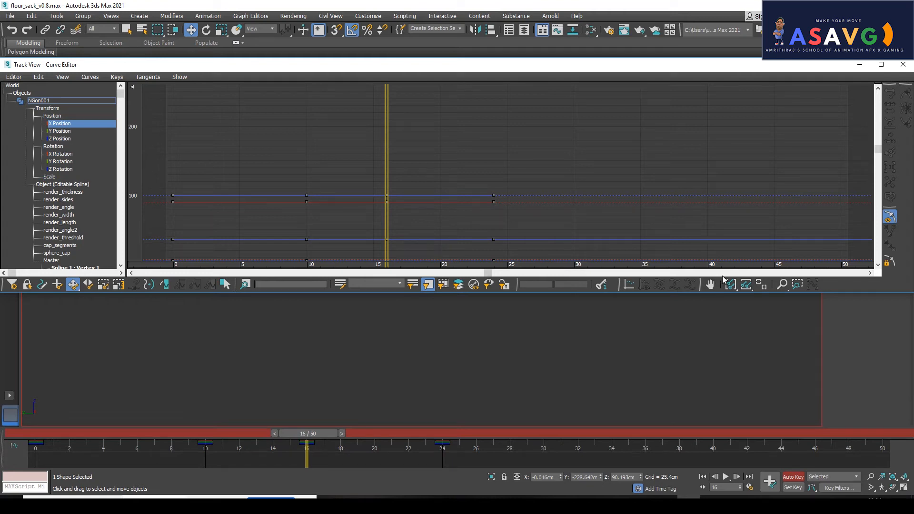
# Step: Examine the triangular overhead control's position and rotation curves around frame 16 in the Curve Editor, fitting the Y Position view
pyautogui.click(760, 287)
pyautogui.click(63, 132)
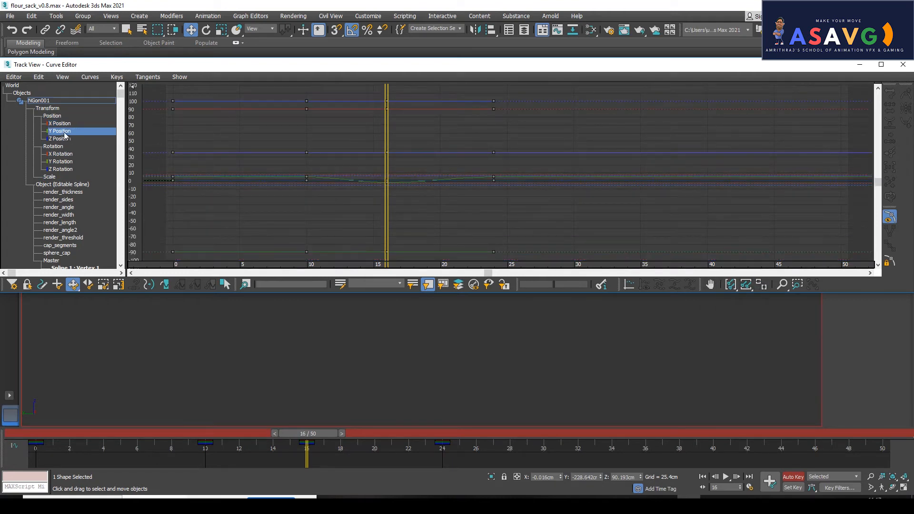
pyautogui.click(514, 392)
pyautogui.moveTo(401, 71); pyautogui.dragTo(441, 116)
pyautogui.click(404, 126)
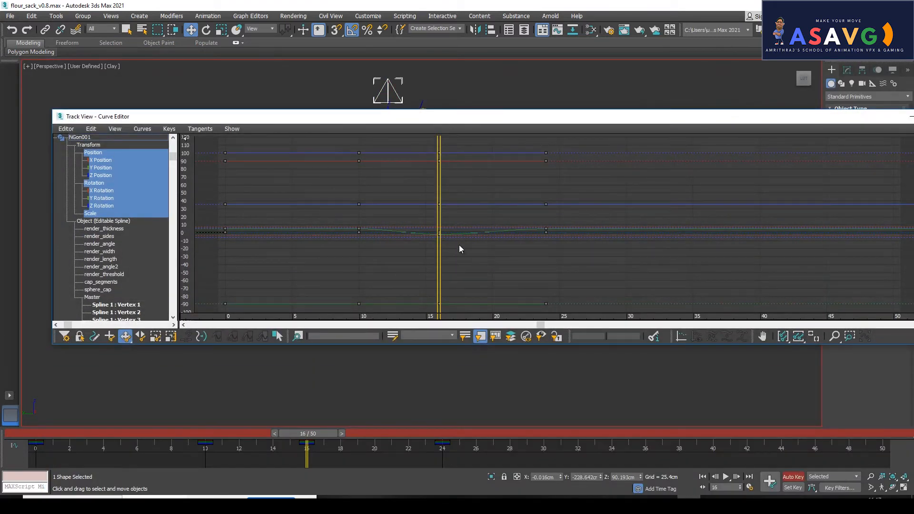
pyautogui.click(106, 198)
pyautogui.click(107, 192)
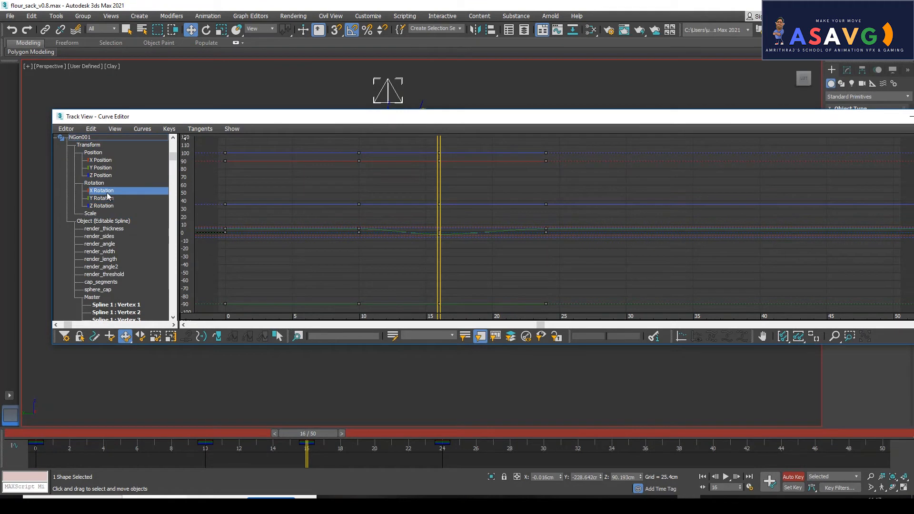
pyautogui.click(101, 169)
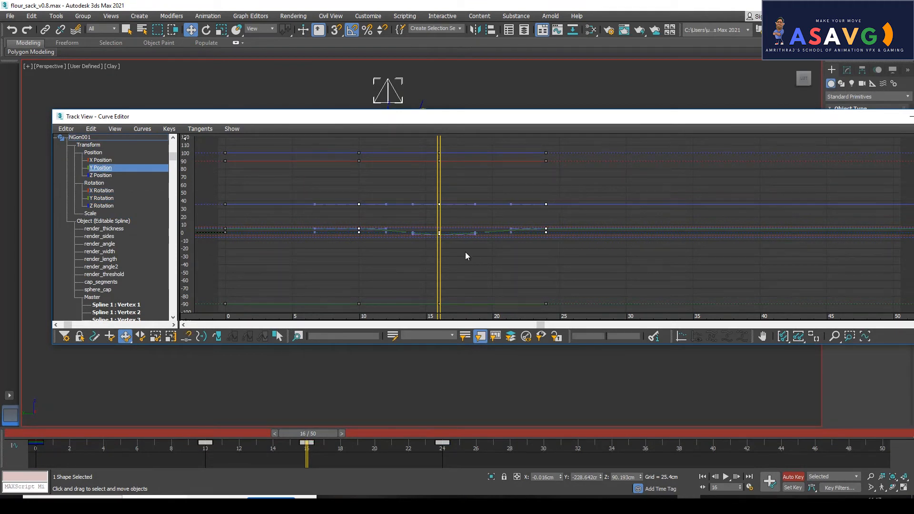
pyautogui.click(814, 337)
pyautogui.moveTo(535, 278); pyautogui.dragTo(496, 204, button='middle')
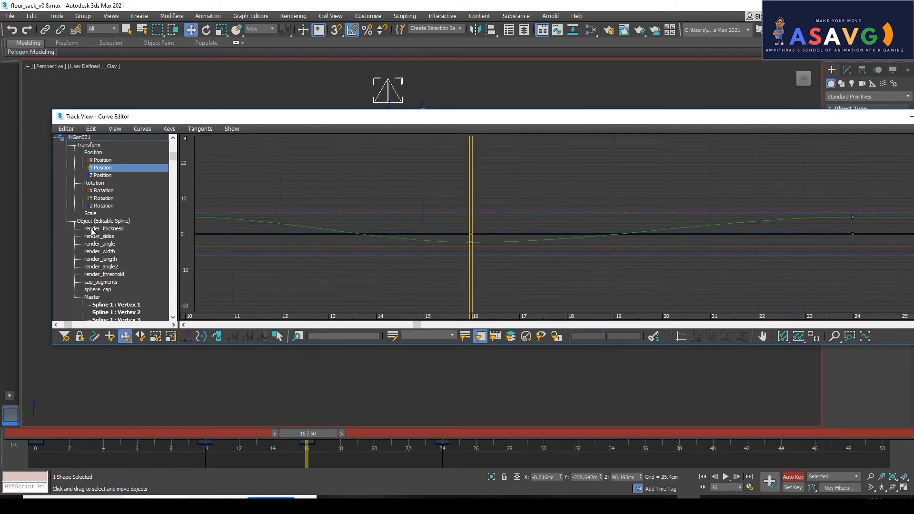
# Step: Raise the triangular overhead control's Y Rotation key at frame 16 to about -0.79 and close the Curve Editor
pyautogui.click(100, 205)
pyautogui.click(104, 198)
pyautogui.click(470, 242)
pyautogui.moveTo(448, 123); pyautogui.dragTo(483, 265)
pyautogui.moveTo(506, 379); pyautogui.dragTo(508, 385)
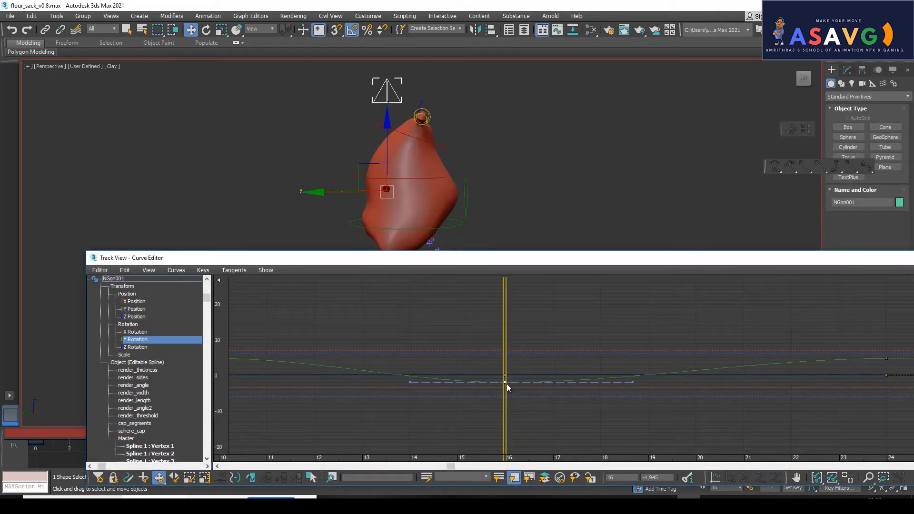
pyautogui.moveTo(512, 402); pyautogui.dragTo(574, 371, button='middle')
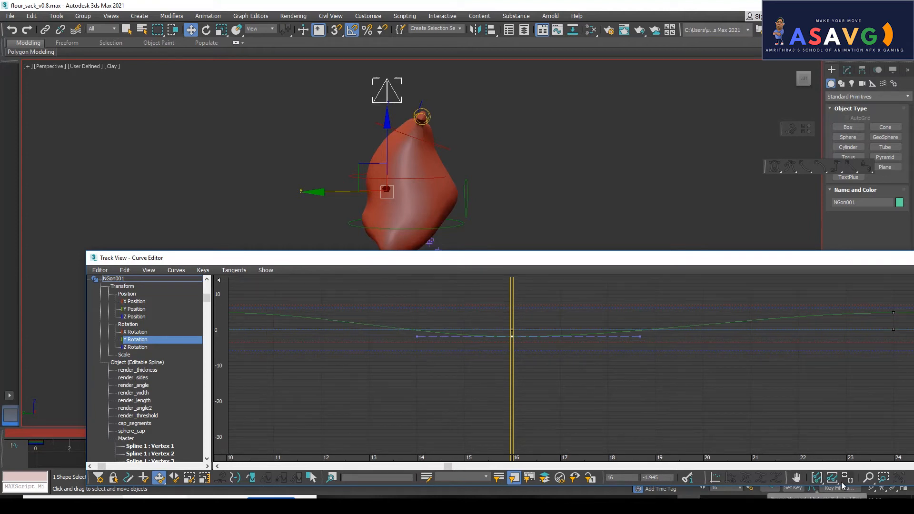
pyautogui.click(863, 481)
pyautogui.moveTo(489, 374); pyautogui.dragTo(522, 424)
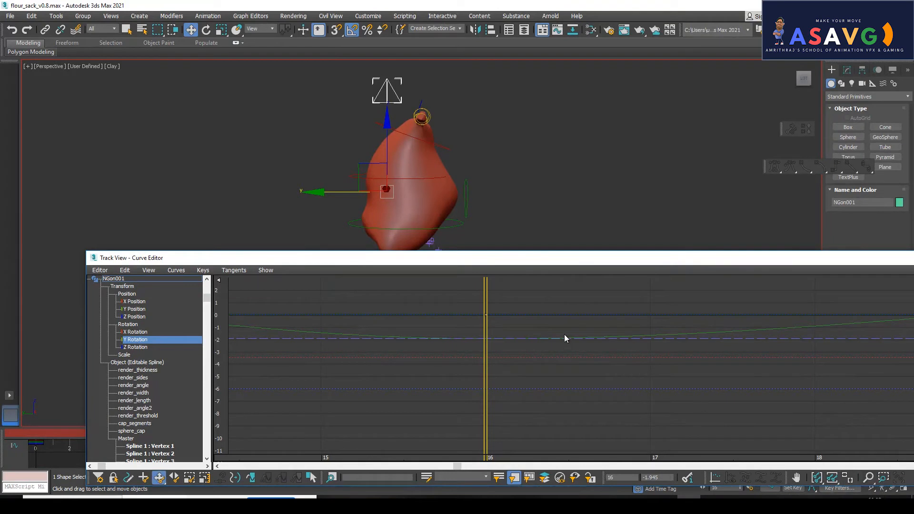
pyautogui.moveTo(487, 338); pyautogui.dragTo(489, 328)
pyautogui.moveTo(793, 255); pyautogui.dragTo(708, 238)
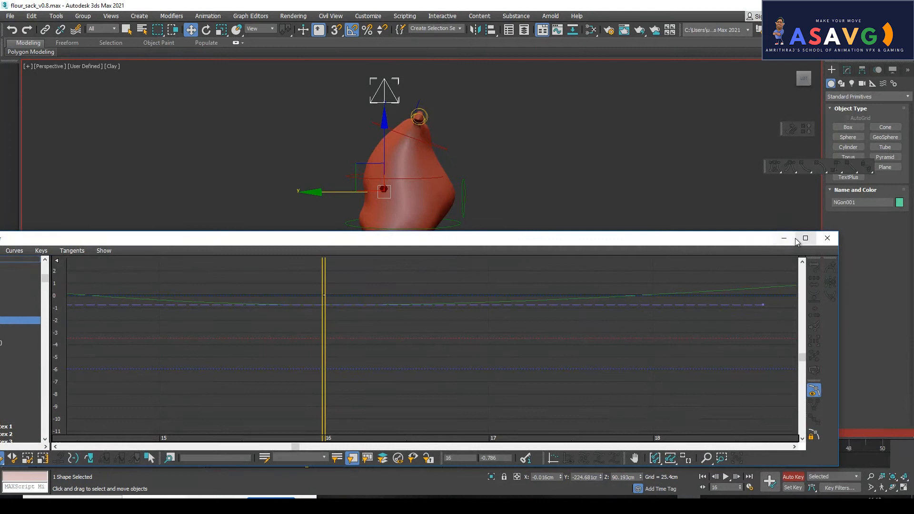
pyautogui.click(828, 237)
# Step: At frame 29, move the triangular overhead control along Y to about -214.5 cm
pyautogui.moveTo(306, 436); pyautogui.dragTo(443, 434)
pyautogui.press('w')
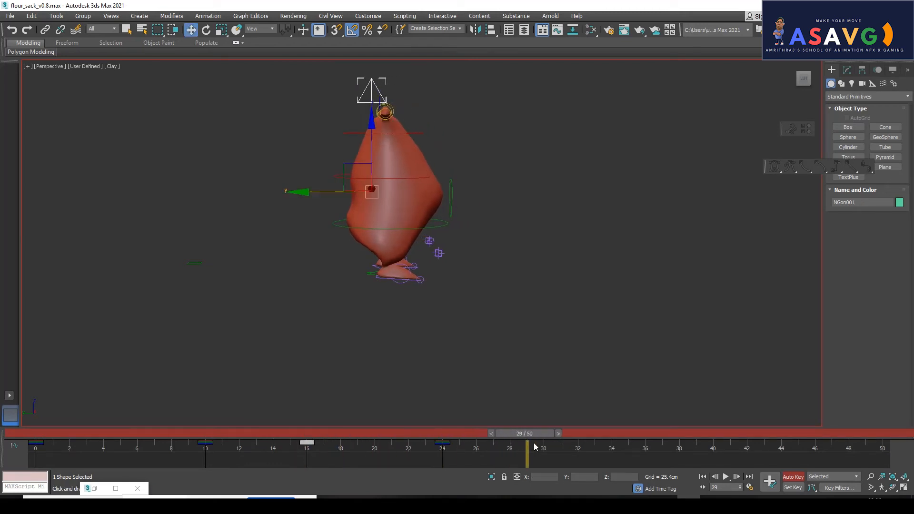
pyautogui.moveTo(304, 191); pyautogui.dragTo(307, 193)
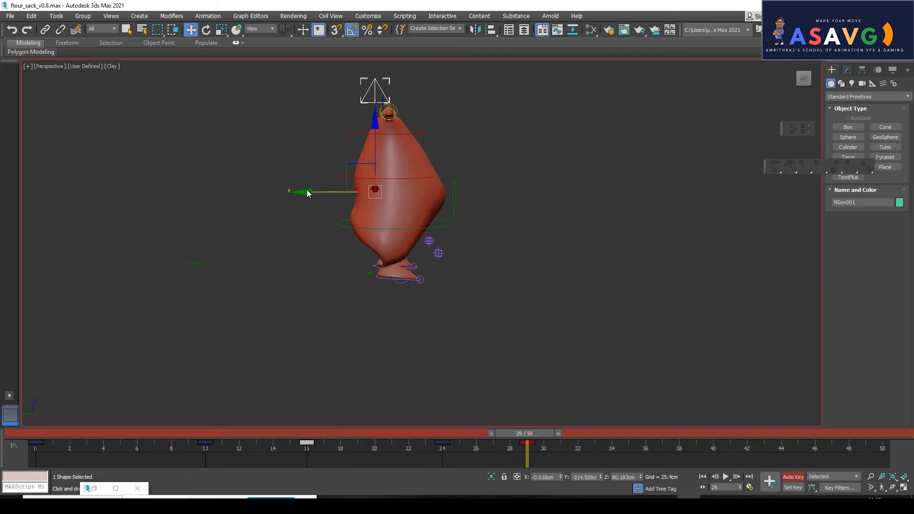
# Step: Play the animation from frame 0 and scrub through it to review the settling motion
pyautogui.moveTo(545, 433); pyautogui.dragTo(3, 416)
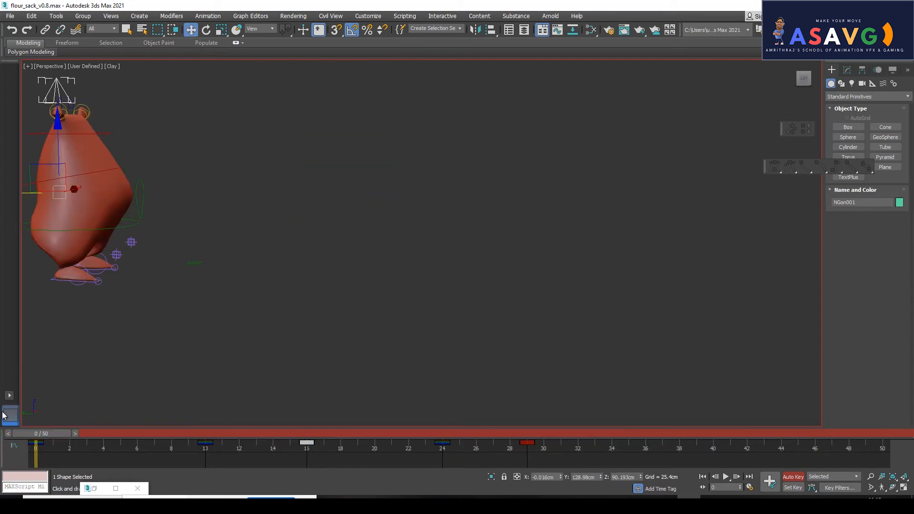
pyautogui.click(727, 476)
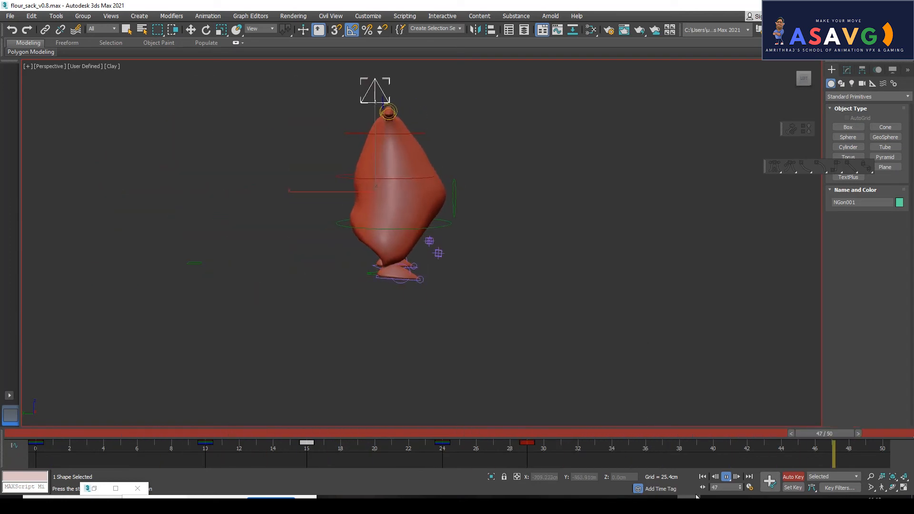
pyautogui.click(726, 477)
pyautogui.moveTo(52, 433); pyautogui.dragTo(476, 433)
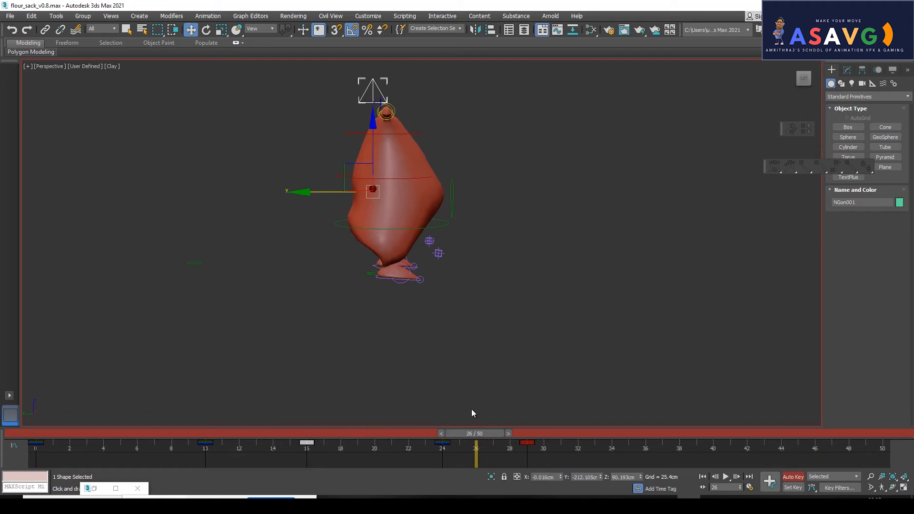
# Step: Scrub beyond frame 16 and tilt the upper red ring control near the top of the sack
pyautogui.click(412, 133)
pyautogui.moveTo(265, 433); pyautogui.dragTo(389, 444)
pyautogui.press('e')
pyautogui.moveTo(454, 174); pyautogui.dragTo(448, 166)
pyautogui.press('q')
# Step: Retime the upper red ring control's last two keys to frames 23 and 31, and scrub back to frame 18
pyautogui.moveTo(405, 433); pyautogui.dragTo(440, 458)
pyautogui.press('e')
pyautogui.click(476, 443)
pyautogui.press('q')
pyautogui.press('e')
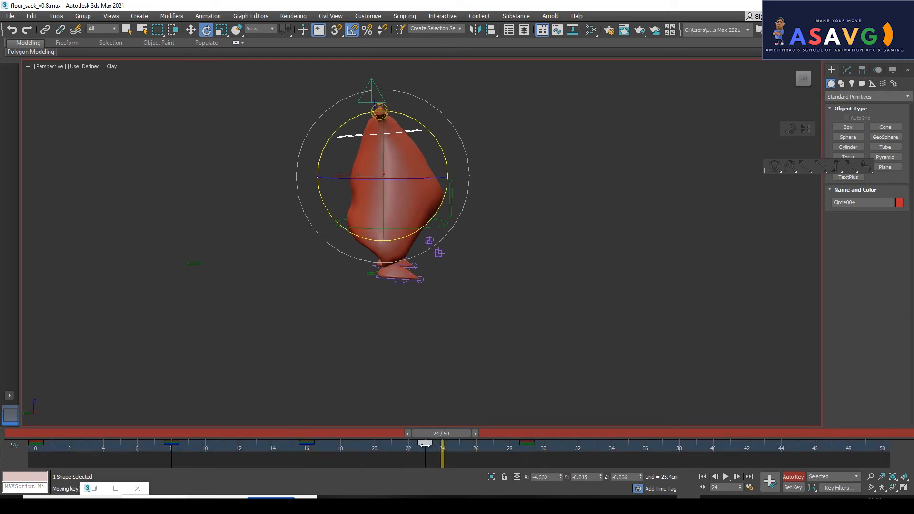
pyautogui.moveTo(441, 444); pyautogui.dragTo(341, 454)
pyautogui.press('e')
pyautogui.keyDown('alt'); pyautogui.moveTo(420, 375); pyautogui.dragTo(487, 361, button='middle'); pyautogui.keyUp('alt')
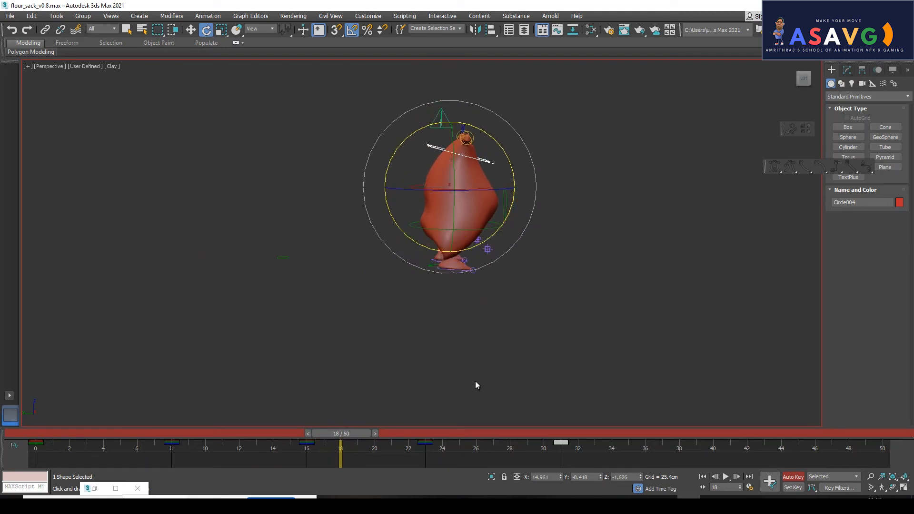
# Step: Create a preview animation of the active time segment with Default Shading, then close the player
pyautogui.click(27, 66)
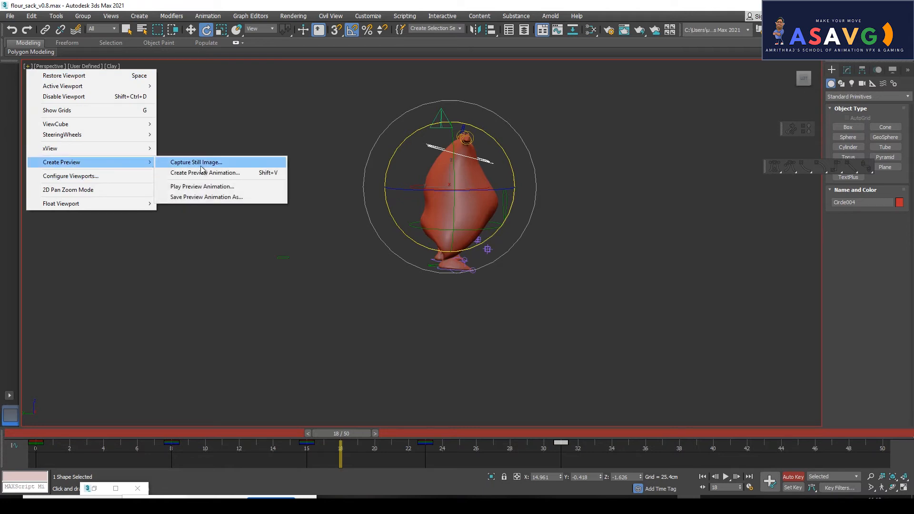
pyautogui.click(206, 172)
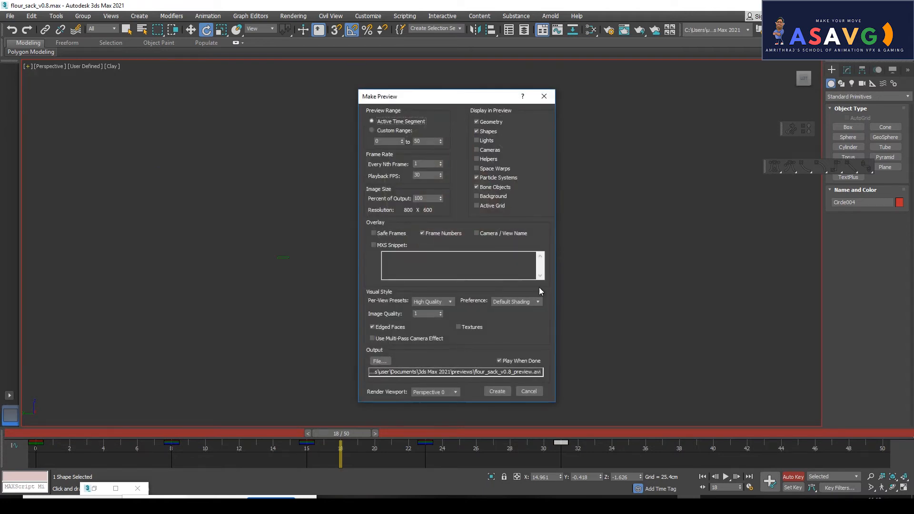
pyautogui.click(489, 392)
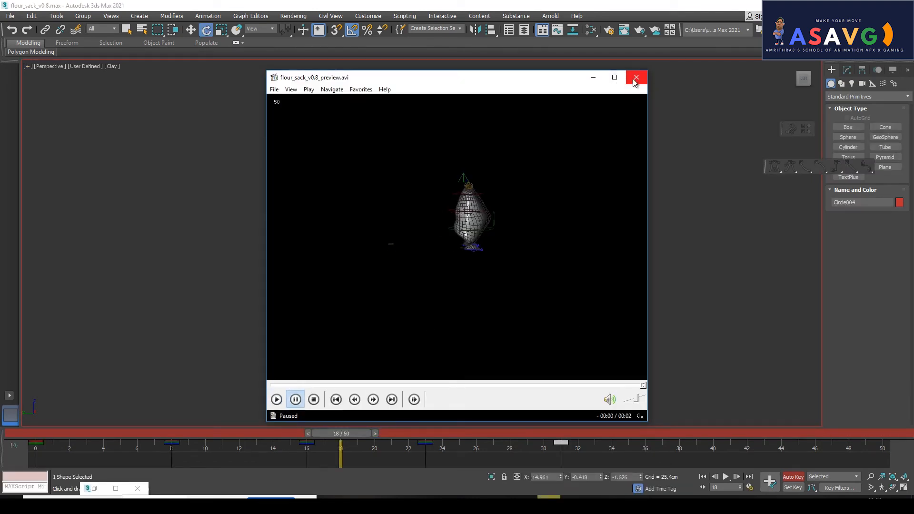
pyautogui.click(636, 78)
# Step: Create a preview animation with the Clay visual style, excluding Particle Systems and Bone Objects, and close the player after viewing
pyautogui.click(84, 63)
pyautogui.click(111, 65)
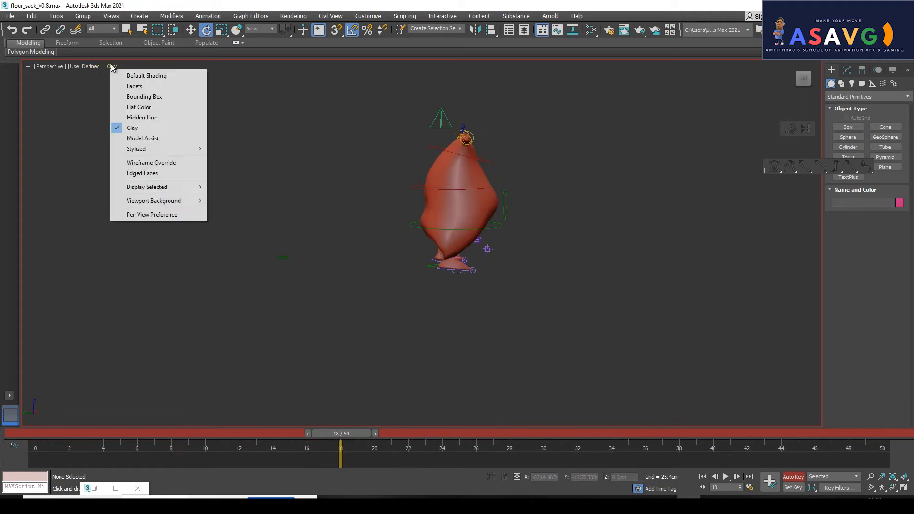
pyautogui.click(27, 68)
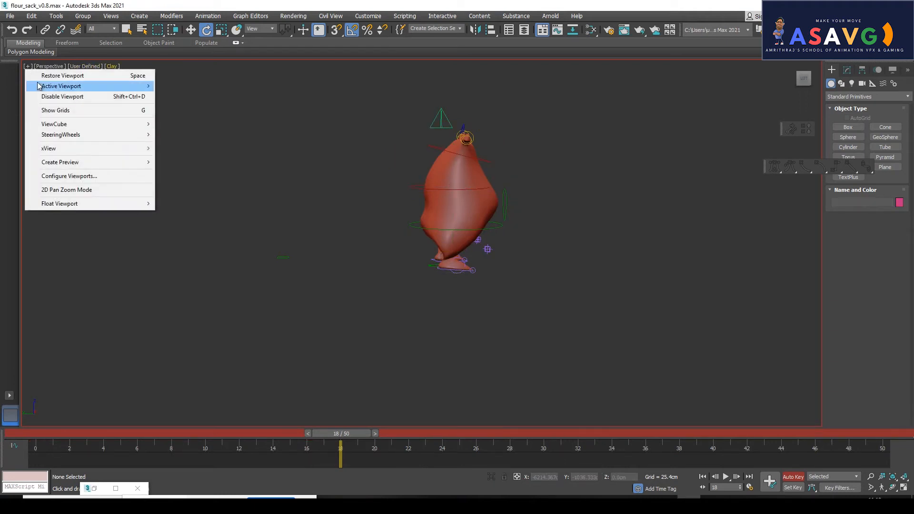
pyautogui.moveTo(124, 168)
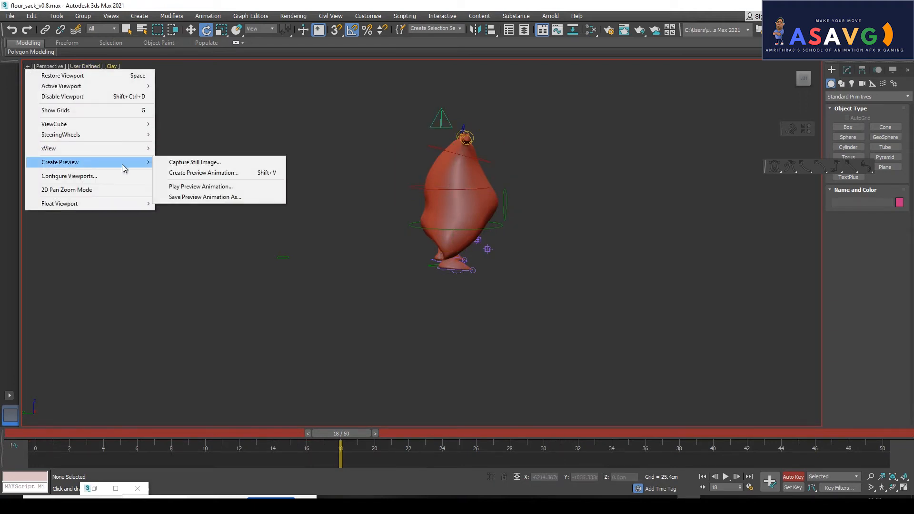
pyautogui.click(238, 172)
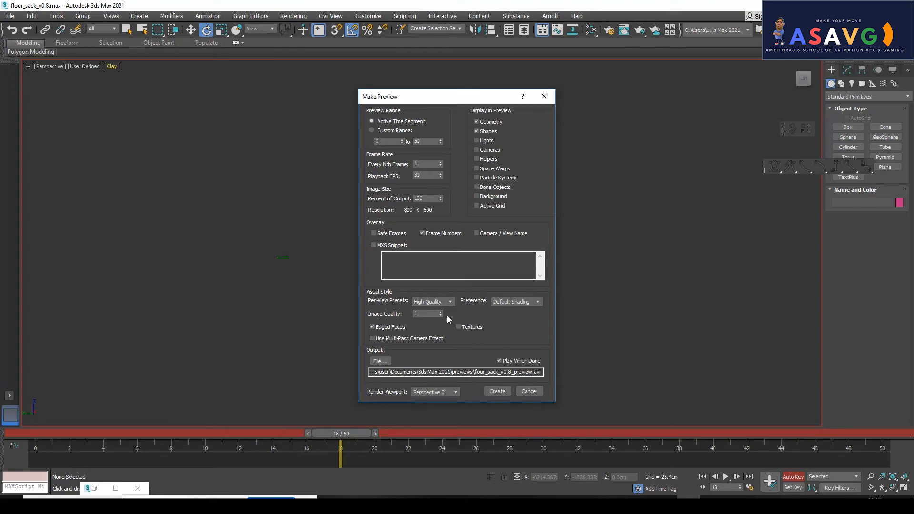
pyautogui.click(502, 301)
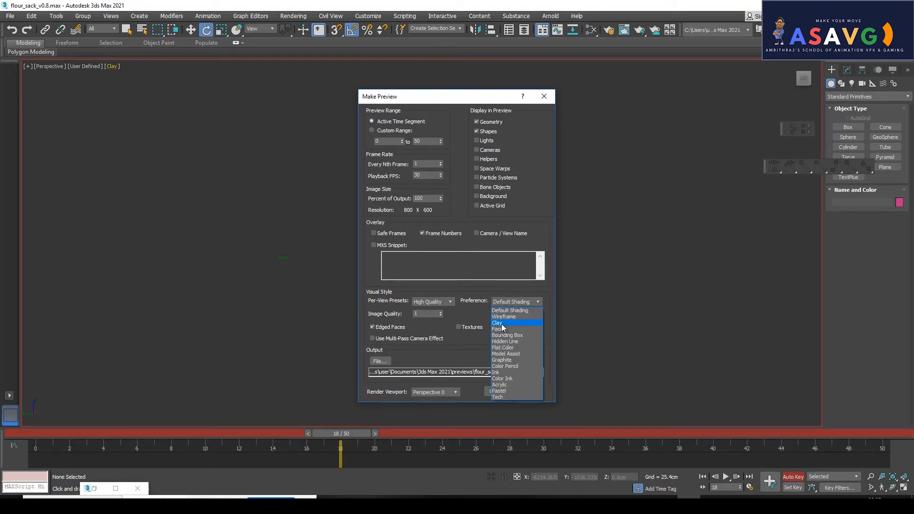
pyautogui.click(498, 322)
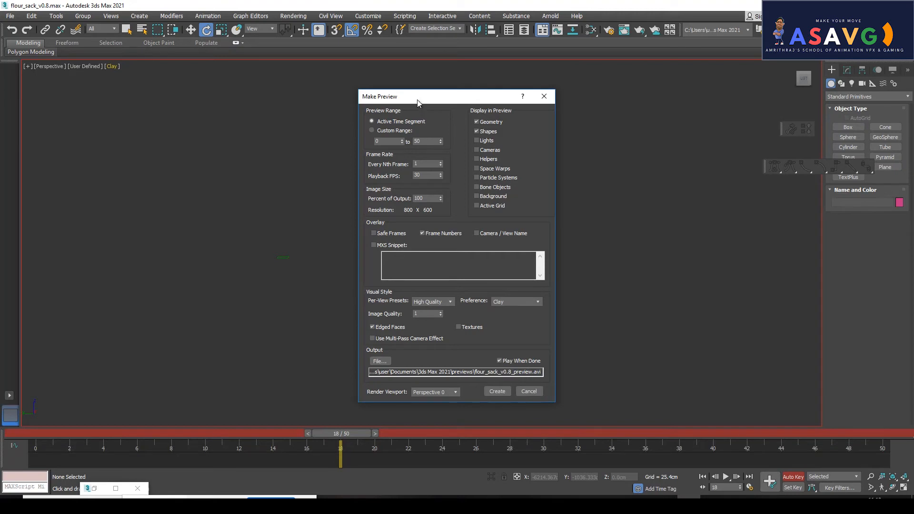
pyautogui.moveTo(418, 103); pyautogui.dragTo(542, 102)
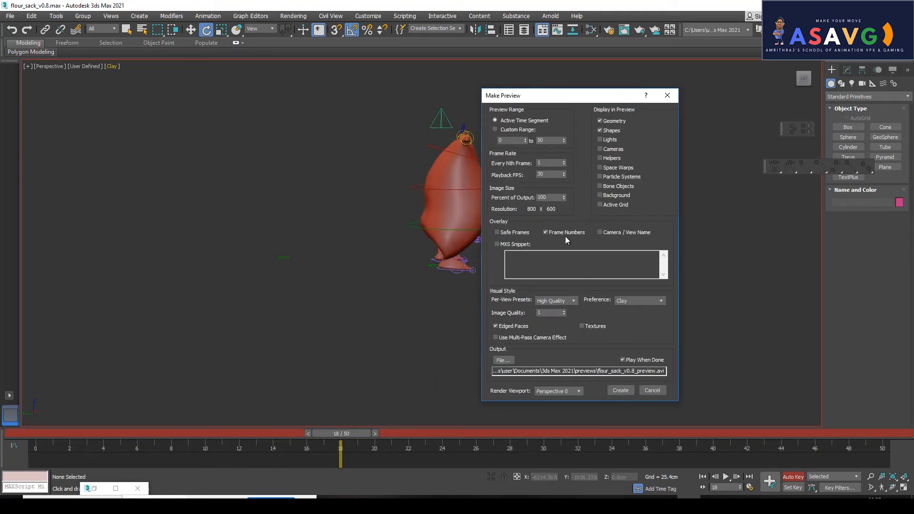
pyautogui.click(615, 392)
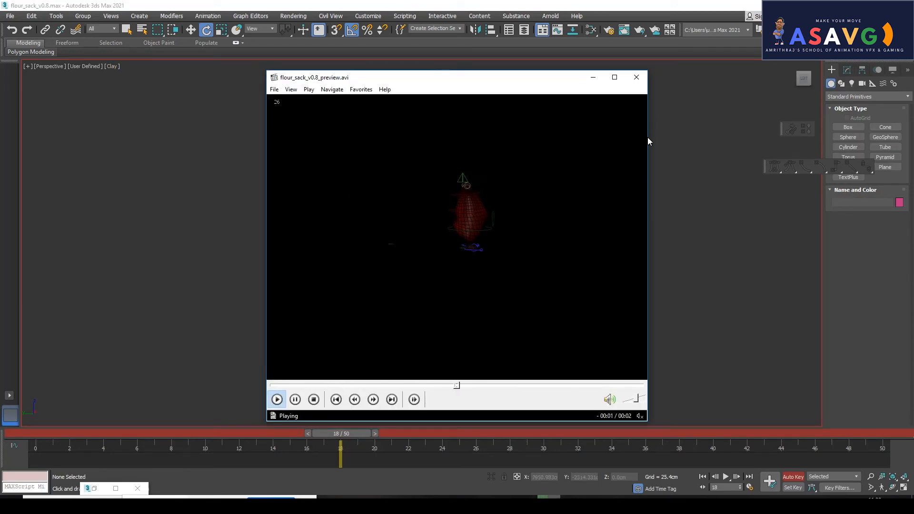
pyautogui.click(636, 78)
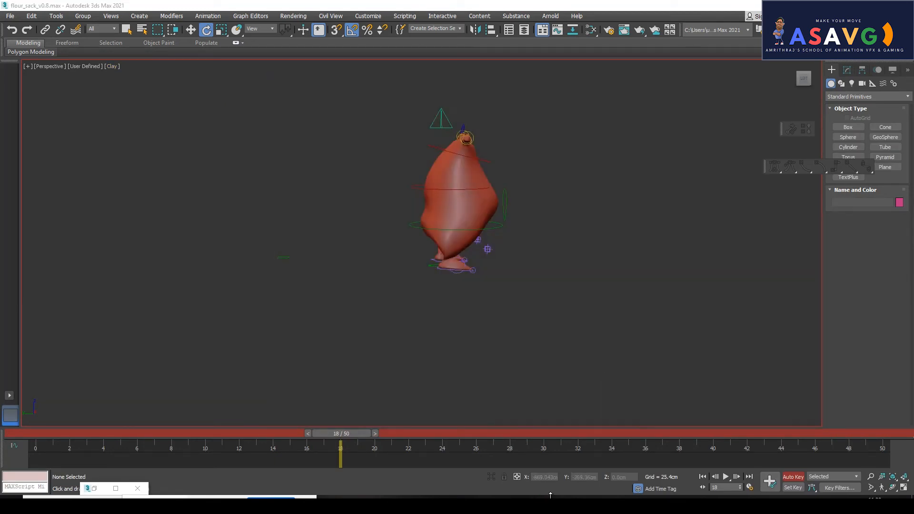
# Step: Create another preview animation with Edged Faces disabled and Textures enabled, and close the player
pyautogui.click(27, 67)
pyautogui.moveTo(93, 164)
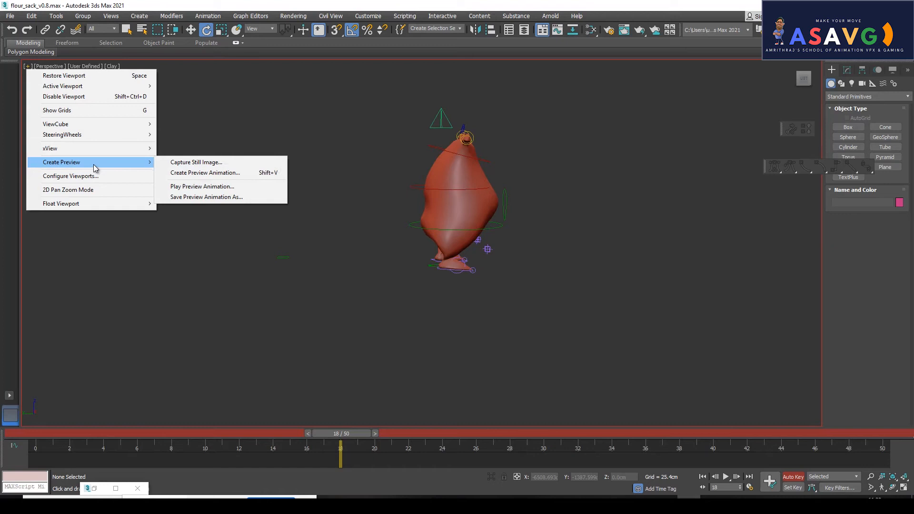
pyautogui.click(207, 174)
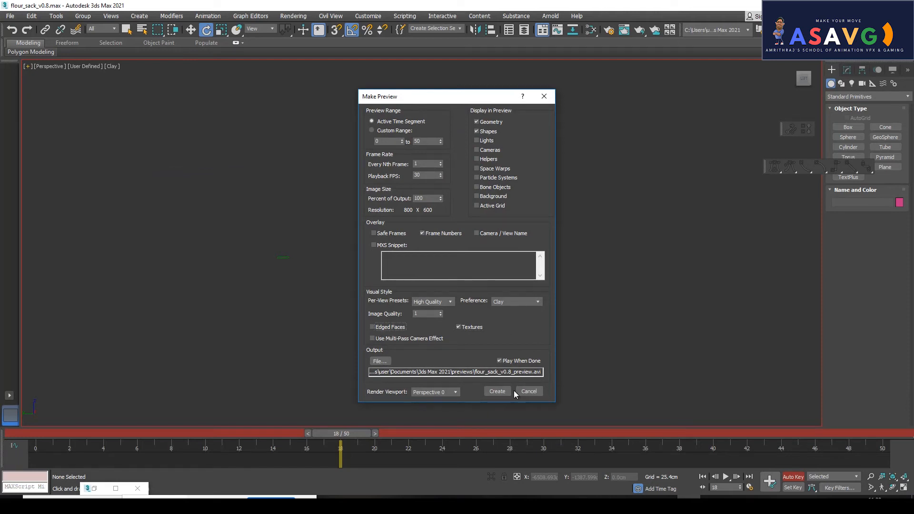
pyautogui.click(498, 389)
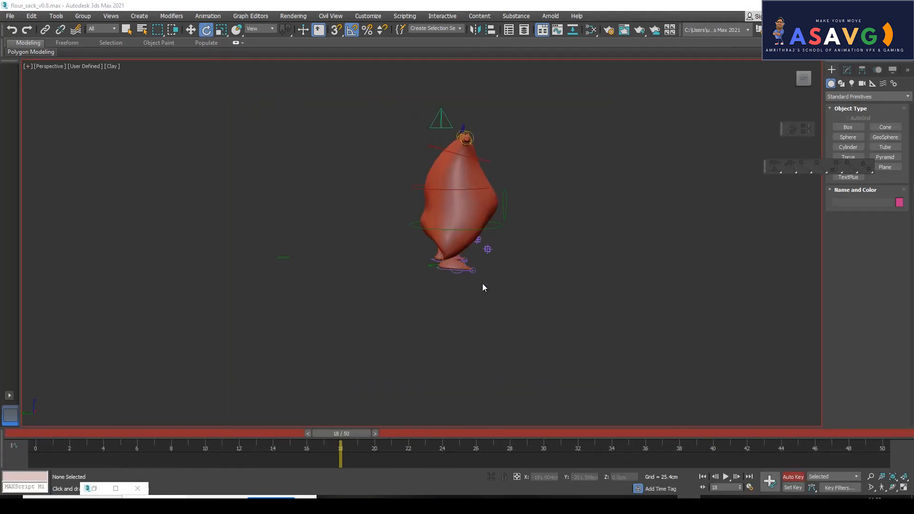
pyautogui.click(637, 76)
# Step: Create the preview animation again with Shapes hidden and Lights displayed
pyautogui.click(28, 67)
pyautogui.moveTo(81, 165)
pyautogui.click(185, 174)
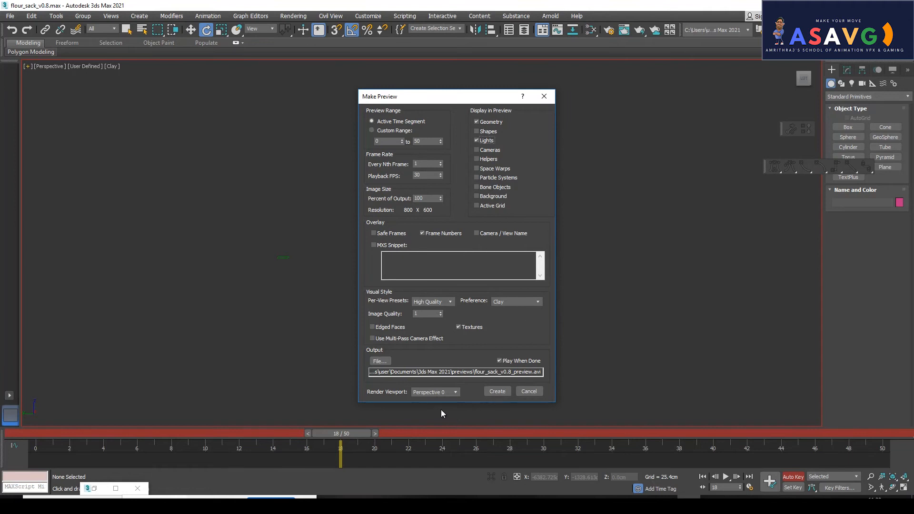
pyautogui.click(496, 390)
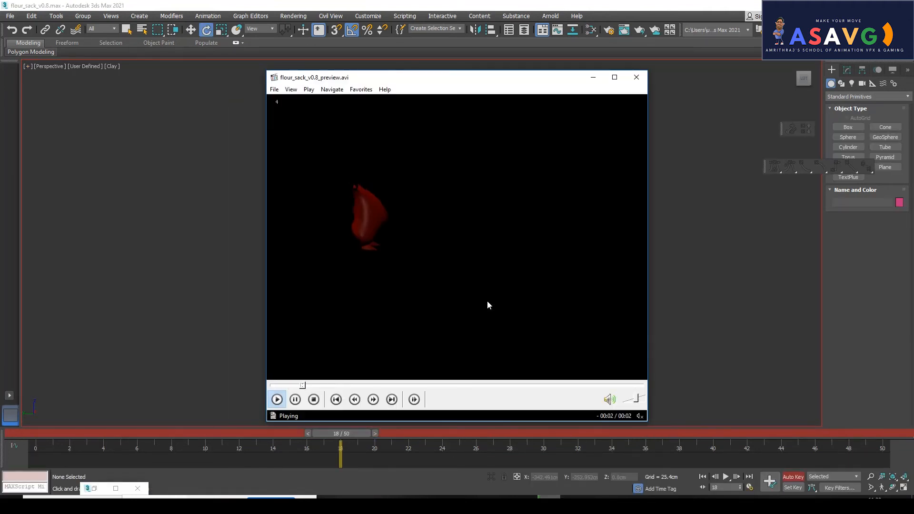
# Step: Frame the flour sack more closely and set the viewport rendering preset to High Quality
pyautogui.scroll(5, 547, 281)
pyautogui.moveTo(560, 269); pyautogui.dragTo(481, 310, button='middle')
pyautogui.scroll(-1, 491, 321)
pyautogui.scroll(-1, 493, 320)
pyautogui.click(93, 67)
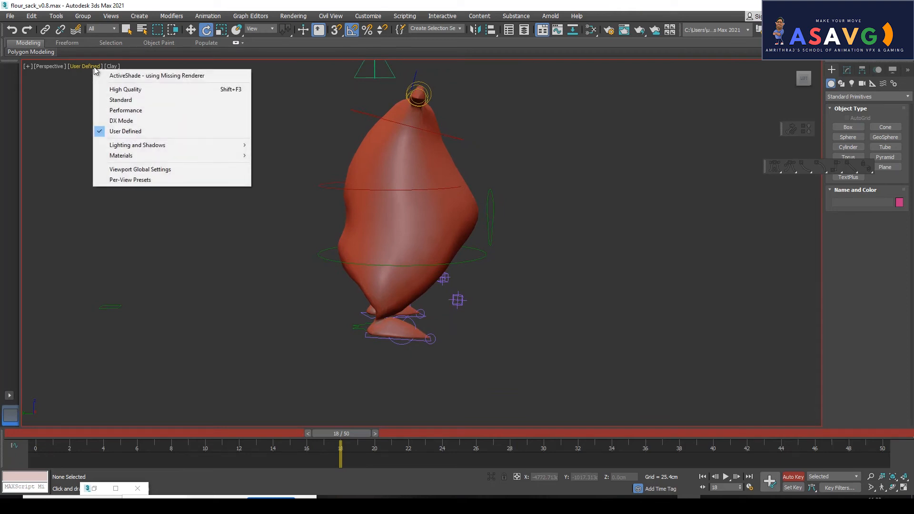
pyautogui.click(126, 90)
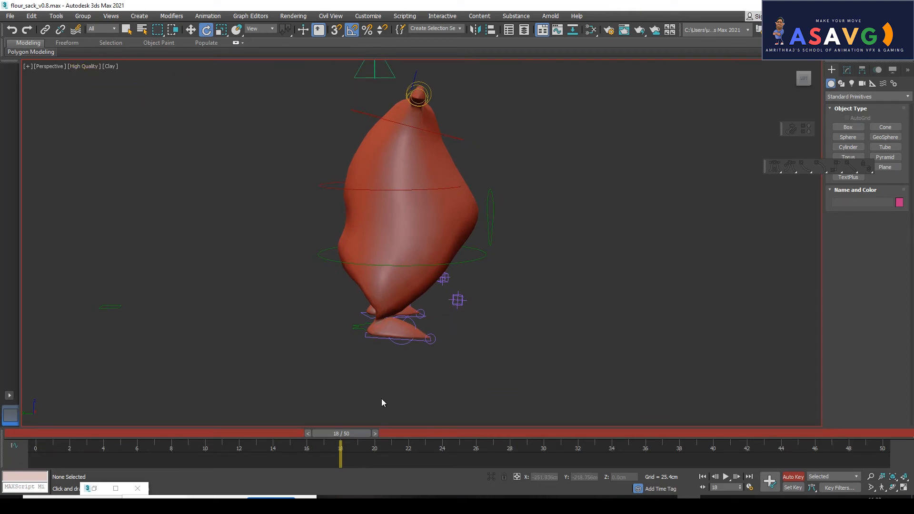
# Step: Create a High Quality Clay preview animation of the active time segment, replay it in an enlarged player, and close the player
pyautogui.click(27, 67)
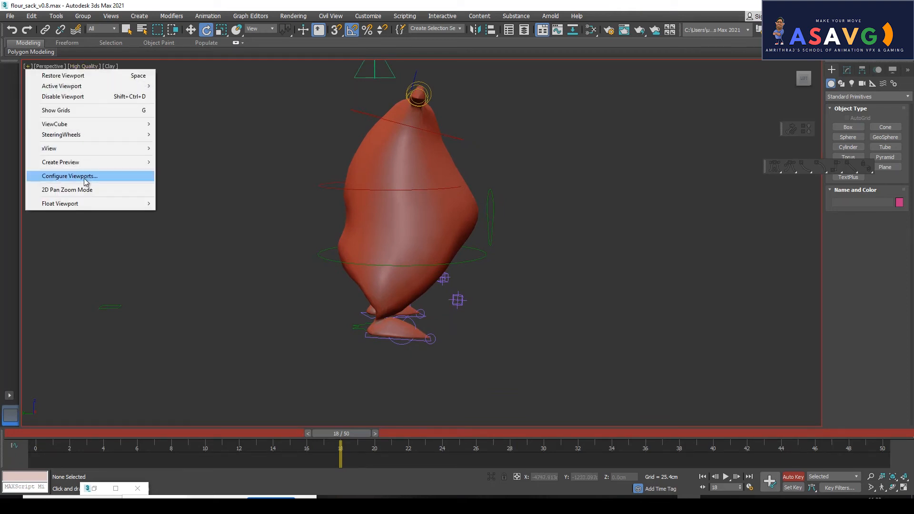
pyautogui.moveTo(135, 164)
pyautogui.click(187, 174)
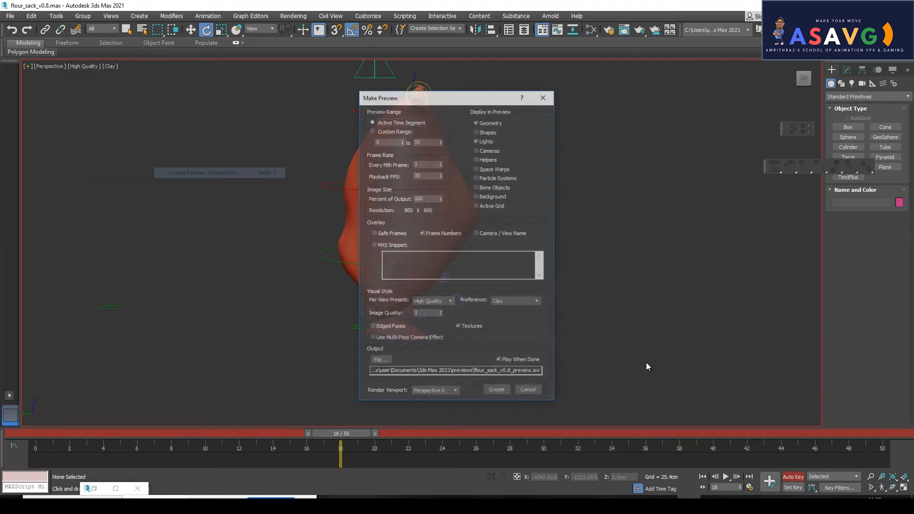
pyautogui.click(497, 391)
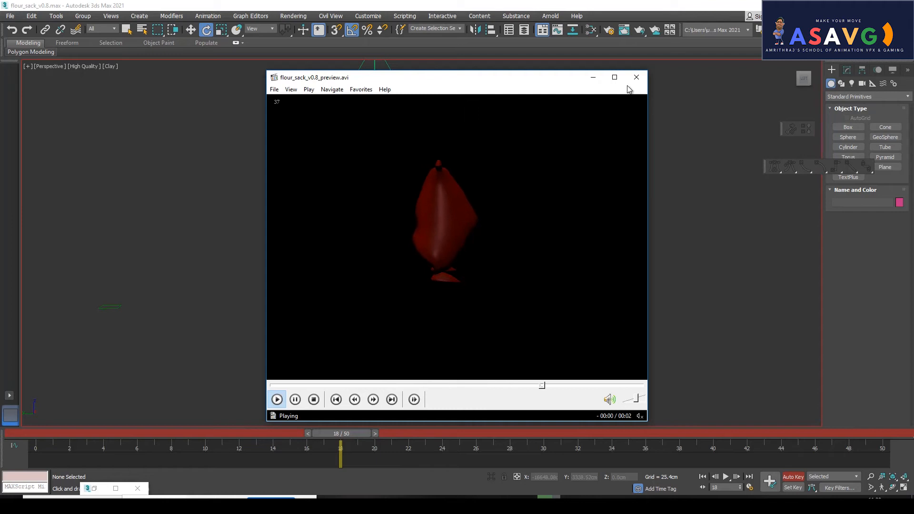
pyautogui.click(616, 75)
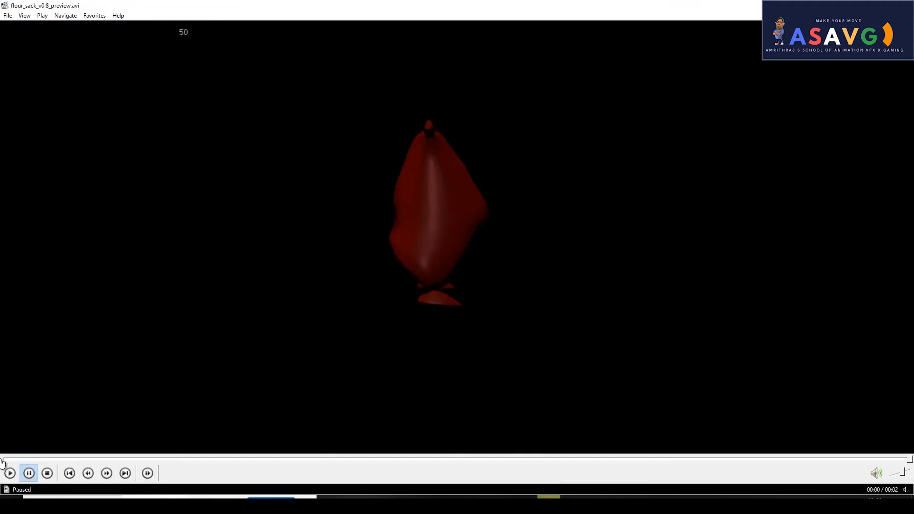
pyautogui.click(10, 473)
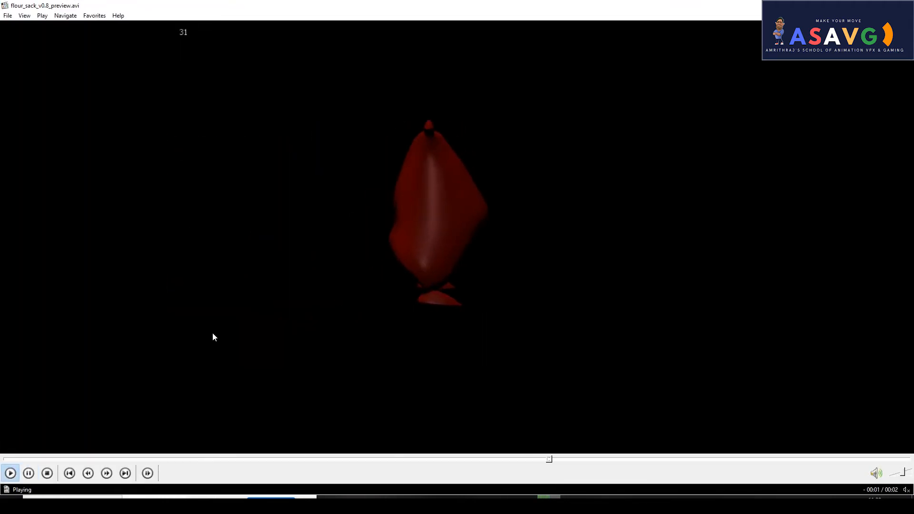
pyautogui.click(28, 473)
pyautogui.press('space')
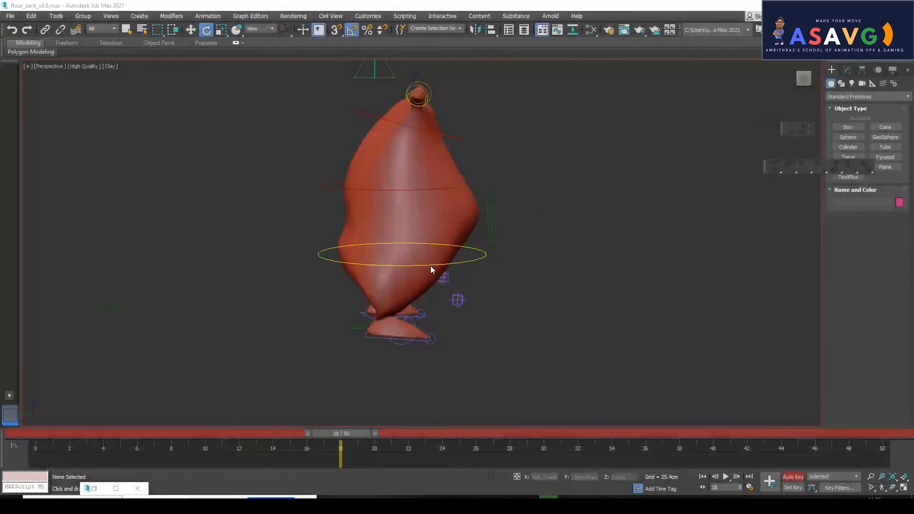
# Step: Return to frame 1 with the flour sack framed wider and create a new preview animation using the High Quality preset
pyautogui.click(46, 433)
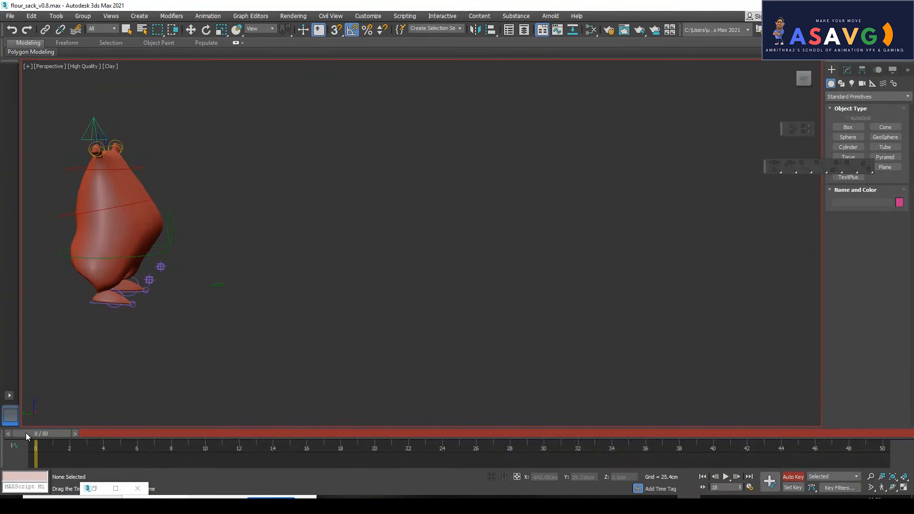
pyautogui.click(27, 67)
pyautogui.moveTo(84, 162)
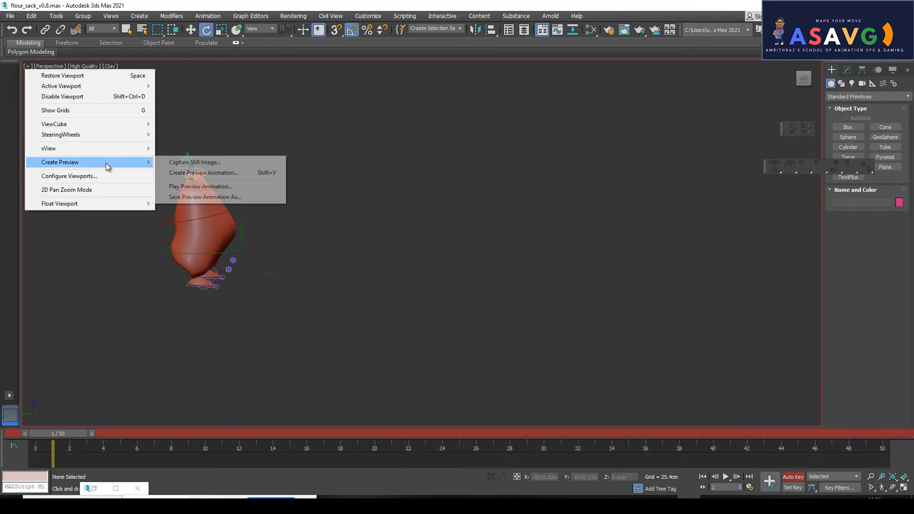
pyautogui.click(179, 175)
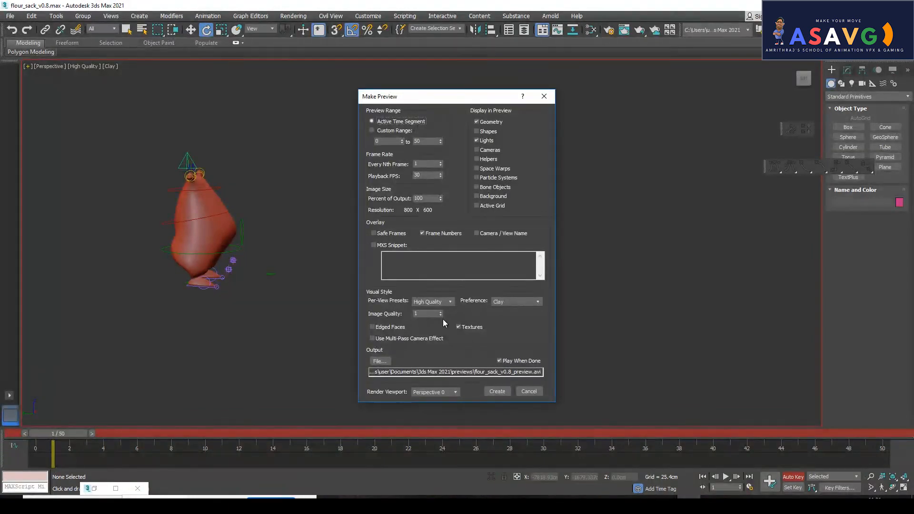
pyautogui.click(441, 304)
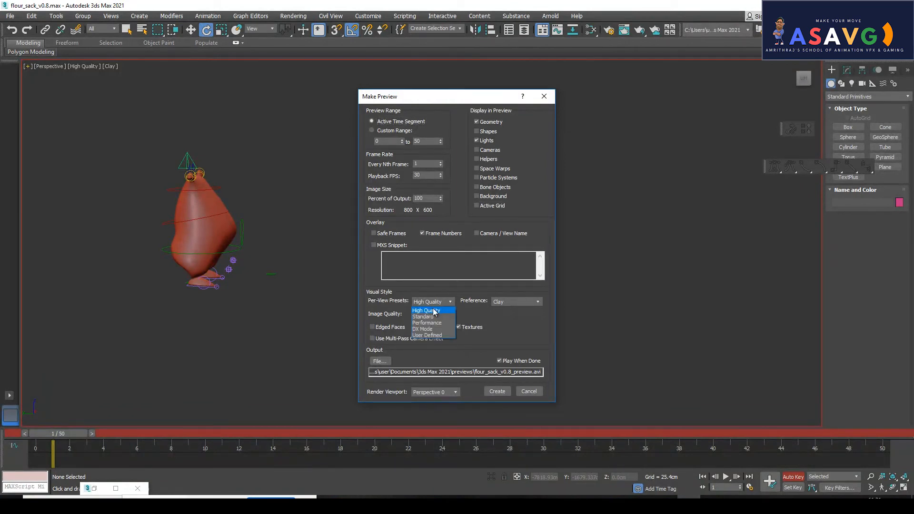
pyautogui.click(445, 310)
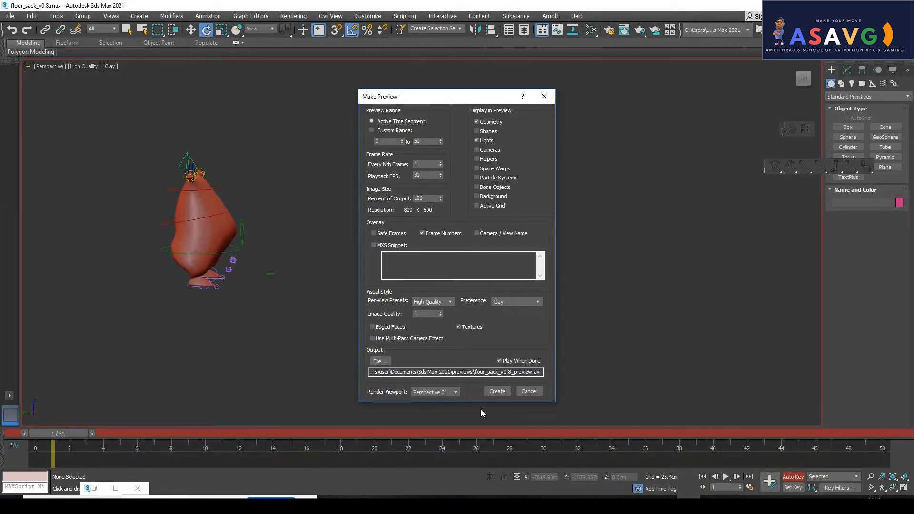
pyautogui.click(497, 392)
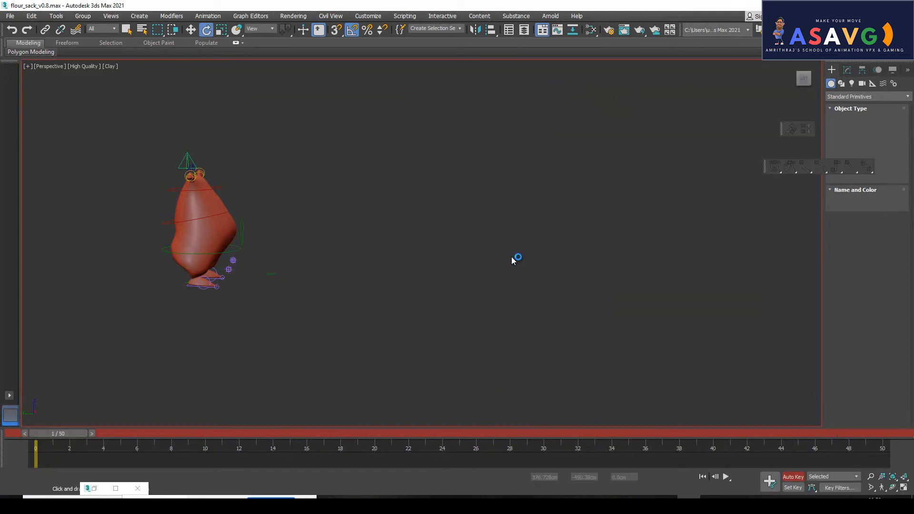
# Step: Enlarge the preview player and step frame by frame from the start to examine the flour sack's forward move
pyautogui.click(615, 76)
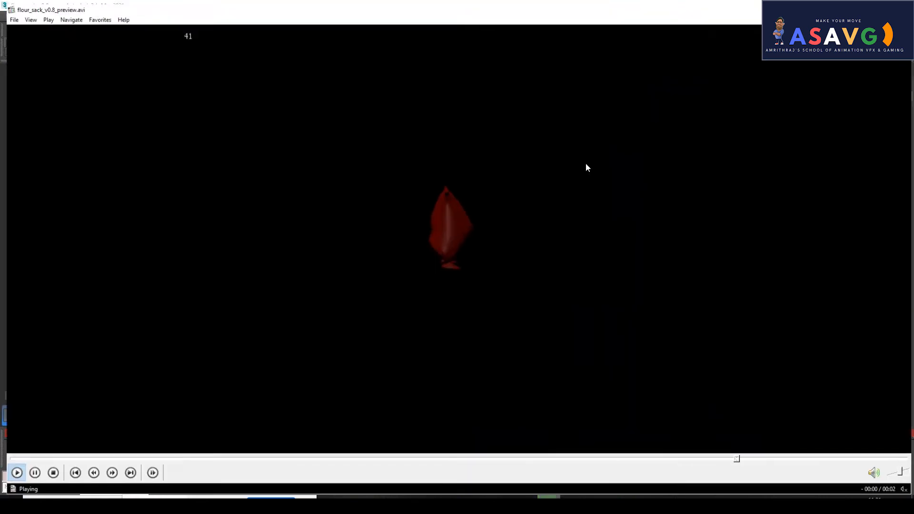
pyautogui.moveTo(57, 458); pyautogui.dragTo(307, 437)
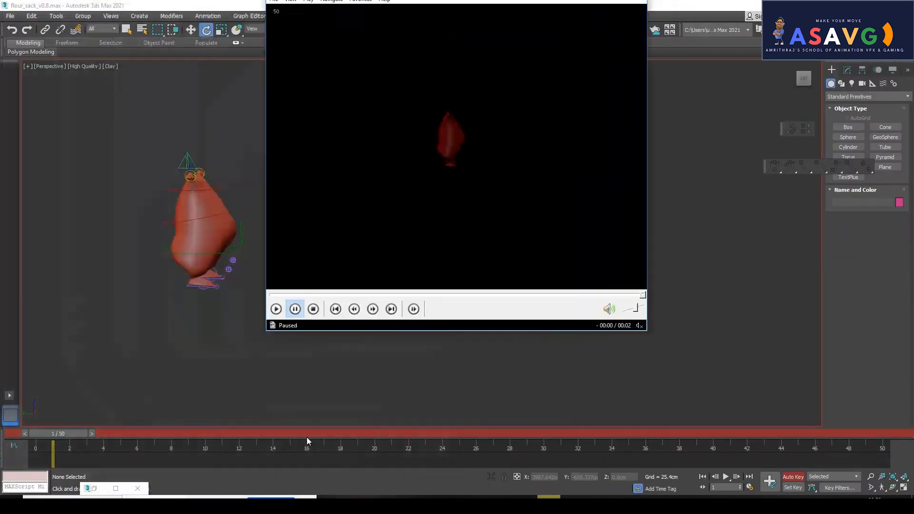
pyautogui.click(611, 9)
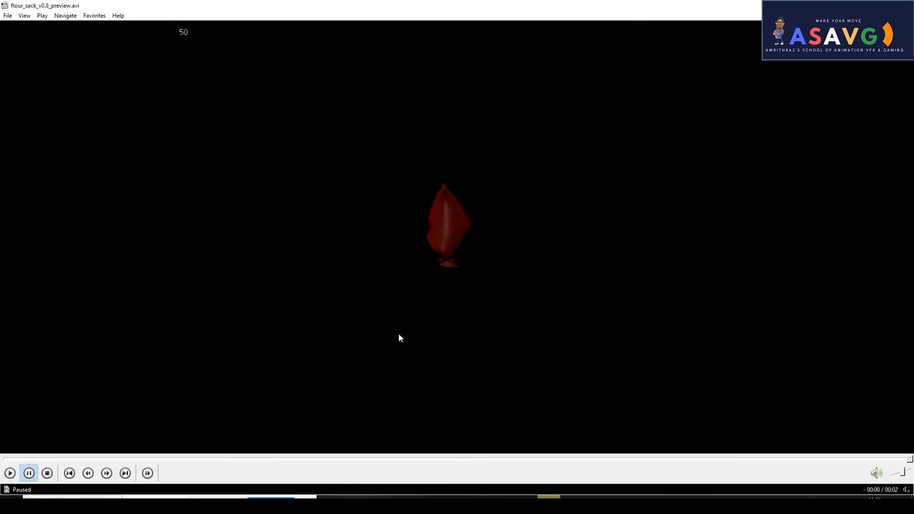
pyautogui.click(7, 458)
pyautogui.hotkey('ctrl', 'Right')
pyautogui.hotkey('ctrl', 'Right')
pyautogui.hotkey('ctrl', 'Right')
pyautogui.hotkey('ctrl', 'Right')
pyautogui.hotkey('ctrl', 'Right')
pyautogui.hotkey('ctrl', 'Right')
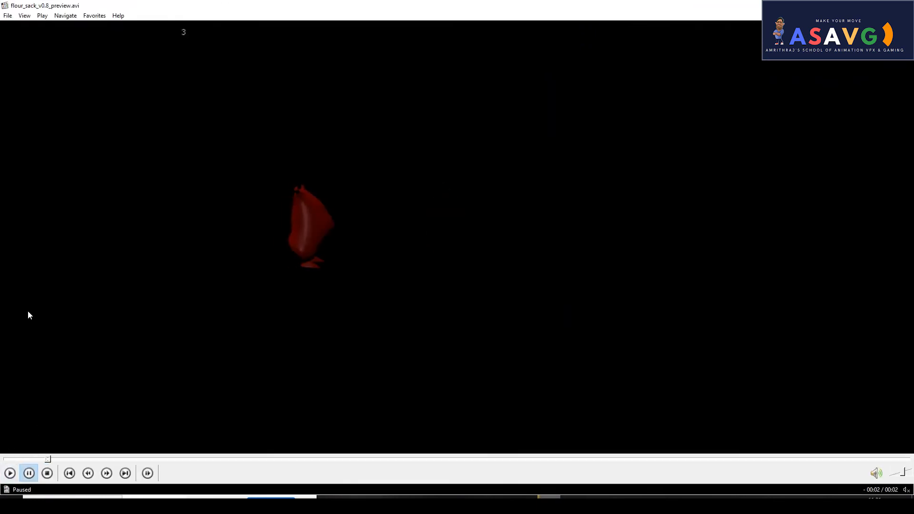
pyautogui.hotkey('ctrl', 'Right')
pyautogui.hotkey('ctrl', 'Right')
pyautogui.hotkey('ctrl', 'Right')
pyautogui.hotkey('ctrl', 'Left')
pyautogui.hotkey('ctrl', 'Left')
pyautogui.hotkey('ctrl', 'Left')
pyautogui.hotkey('ctrl', 'Left')
pyautogui.hotkey('ctrl', 'Left')
pyautogui.hotkey('ctrl', 'Left')
pyautogui.hotkey('ctrl', 'Right')
pyautogui.hotkey('ctrl', 'Right')
pyautogui.hotkey('ctrl', 'Right')
pyautogui.hotkey('ctrl', 'Right')
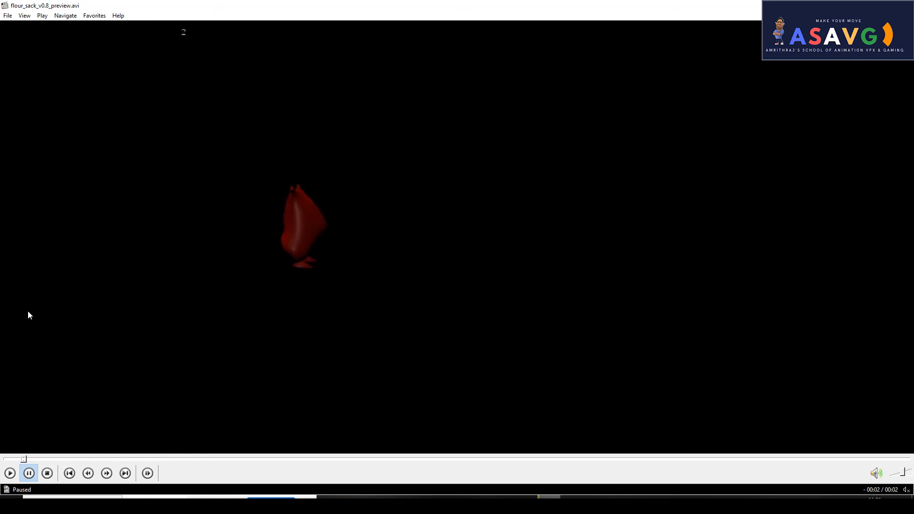
pyautogui.hotkey('ctrl', 'Right')
pyautogui.hotkey('ctrl', 'Right')
pyautogui.hotkey('ctrl', 'Right')
pyautogui.hotkey('ctrl', 'Right')
pyautogui.hotkey('ctrl', 'Right')
pyautogui.hotkey('ctrl', 'Right')
pyautogui.hotkey('ctrl', 'Right')
pyautogui.hotkey('ctrl', 'Right')
pyautogui.hotkey('ctrl', 'Right')
pyautogui.hotkey('ctrl', 'Right')
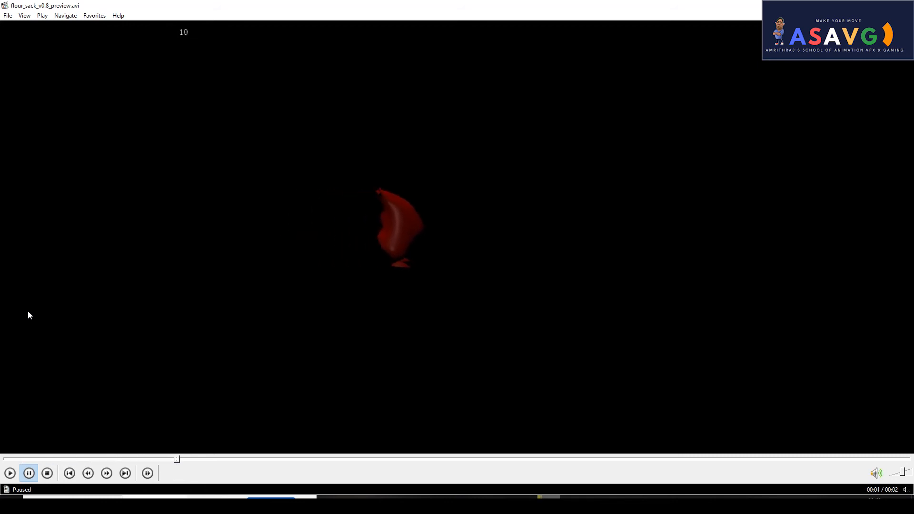
pyautogui.hotkey('ctrl', 'Right')
pyautogui.hotkey('ctrl', 'Right')
pyautogui.hotkey('ctrl', 'Right')
pyautogui.hotkey('ctrl', 'Right')
pyautogui.hotkey('ctrl', 'Right')
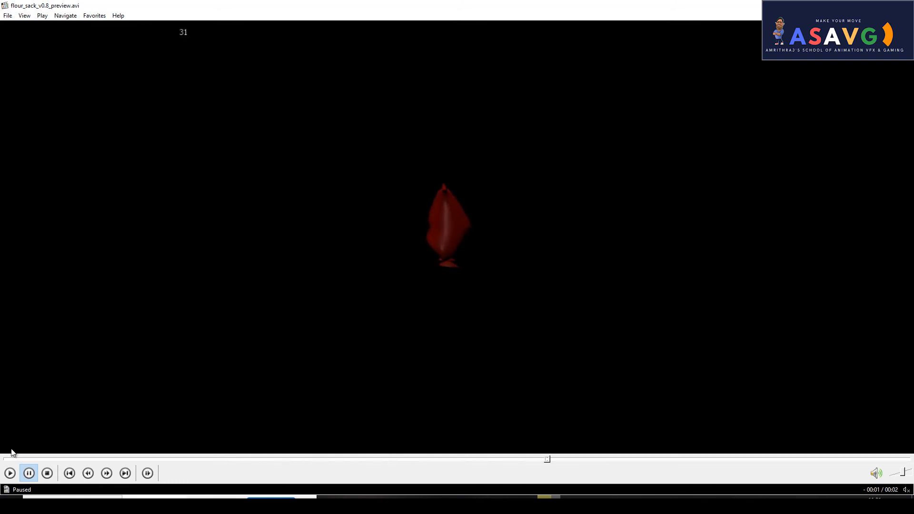
# Step: Replay the preview from the start several times to judge the sack's movement and settling, and close the player
pyautogui.click(10, 458)
pyautogui.click(10, 473)
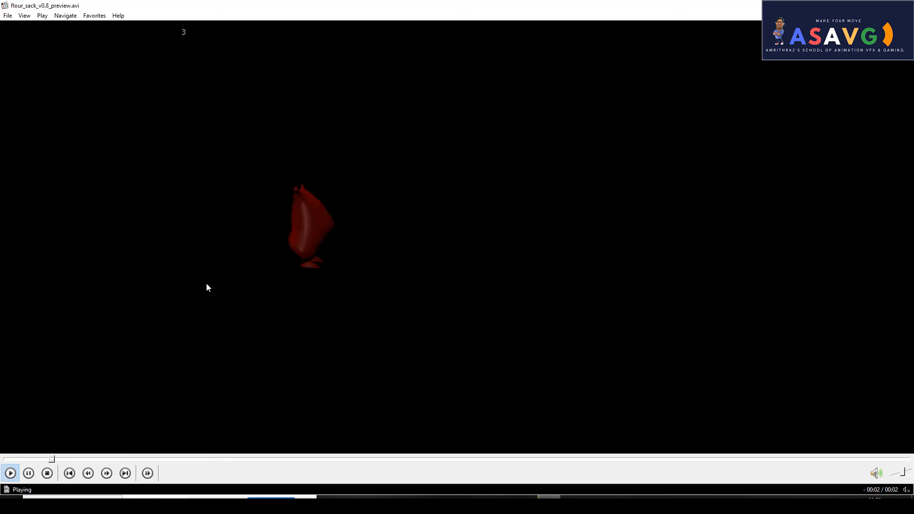
pyautogui.click(4, 459)
pyautogui.press('space')
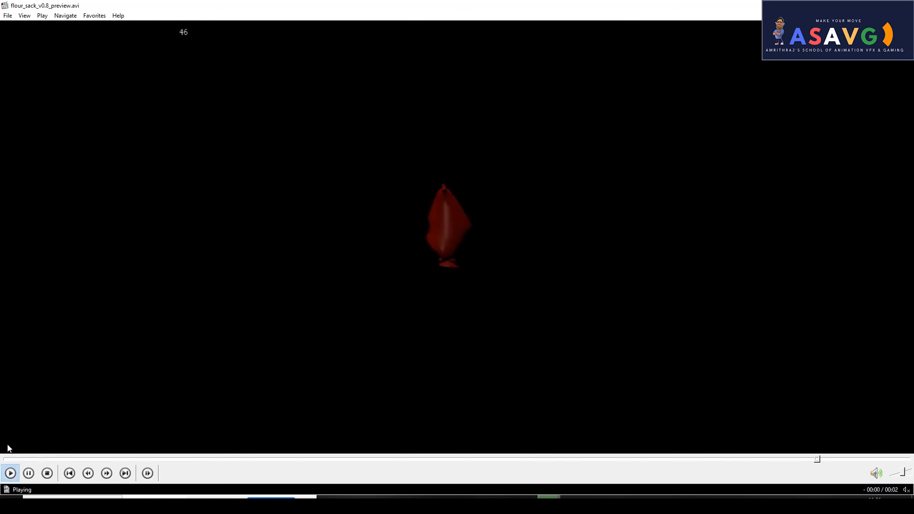
pyautogui.click(8, 459)
pyautogui.click(370, 289)
pyautogui.click(9, 459)
pyautogui.click(341, 287)
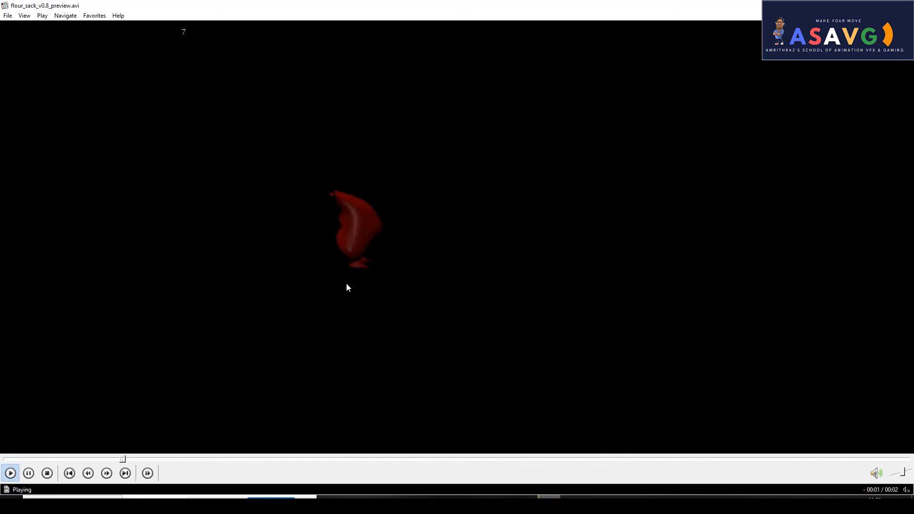
pyautogui.click(28, 458)
pyautogui.click(28, 472)
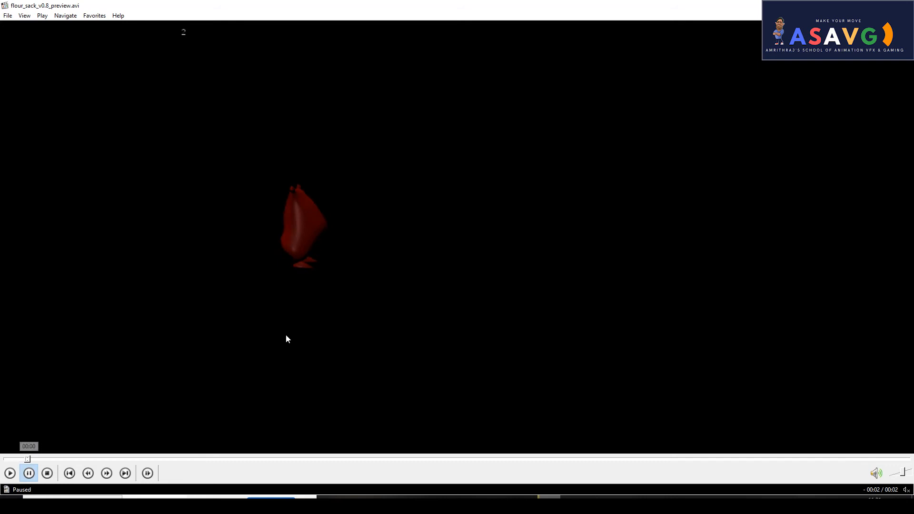
pyautogui.click(338, 298)
pyautogui.click(3, 459)
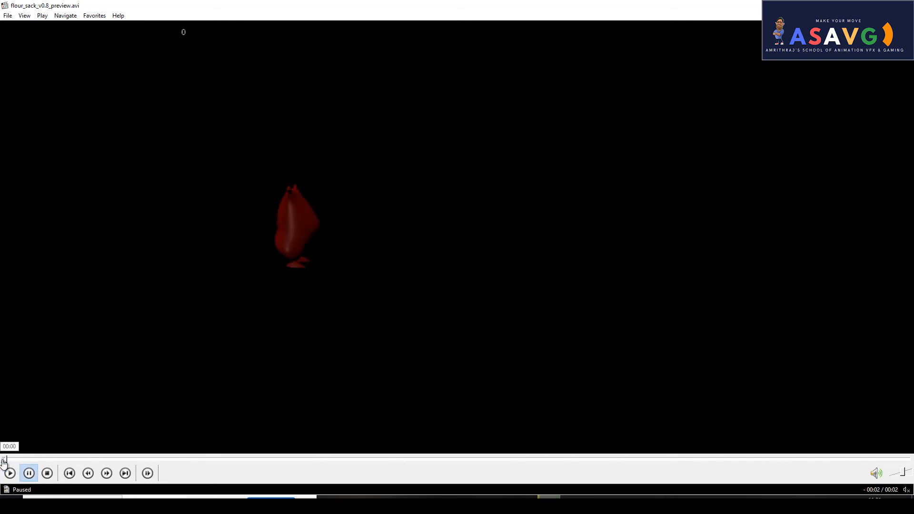
pyautogui.click(387, 210)
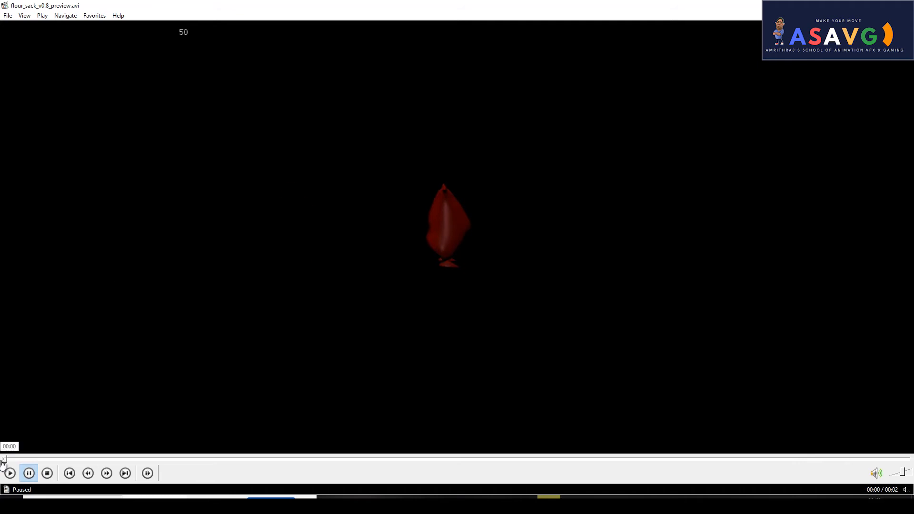
pyautogui.click(415, 173)
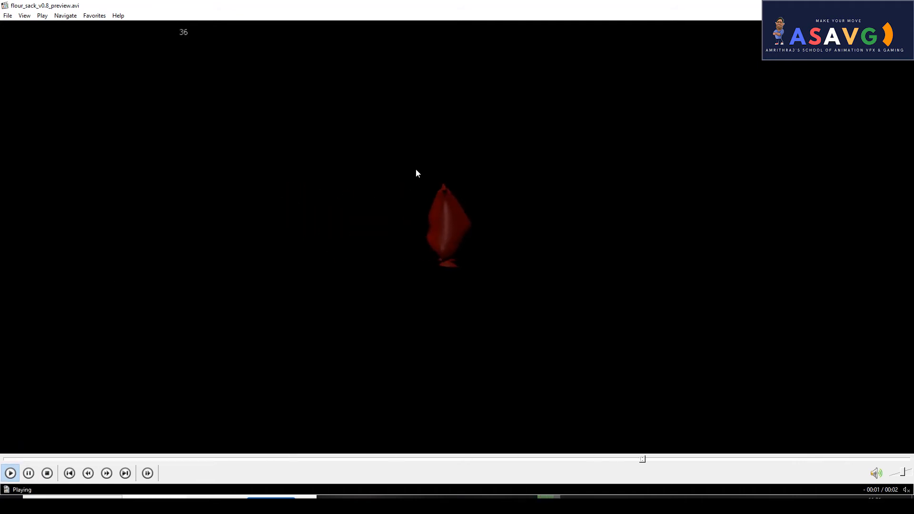
pyautogui.click(10, 473)
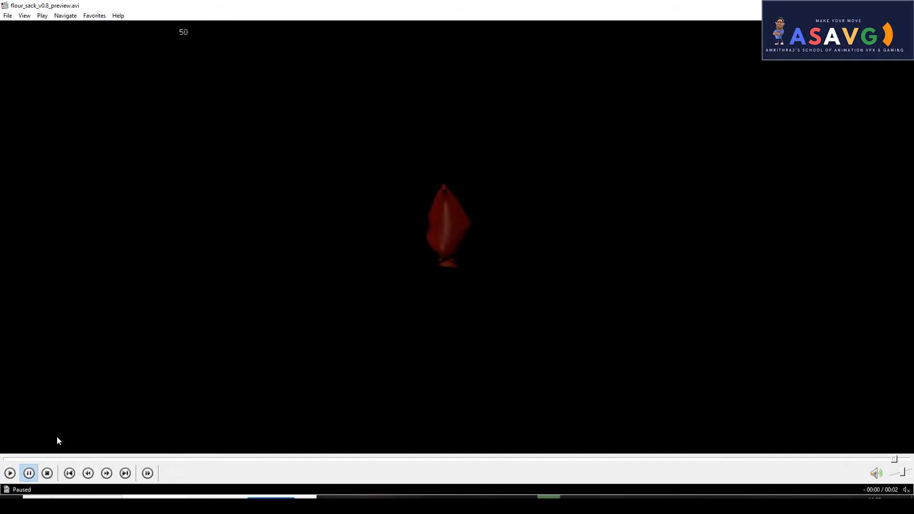
pyautogui.click(902, 5)
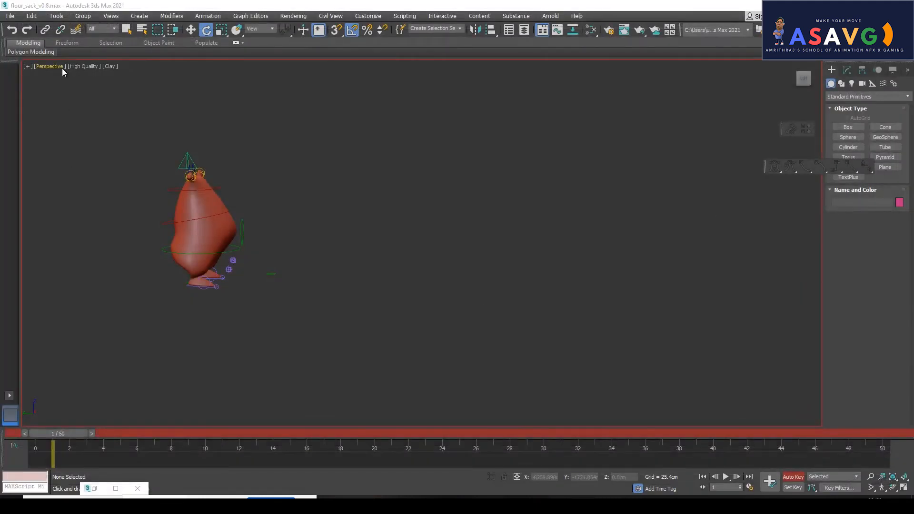
# Step: Try to lower the flour sack's main body control to Z 81.534 cm at frame 1
pyautogui.click(222, 253)
pyautogui.click(189, 161)
pyautogui.press('w')
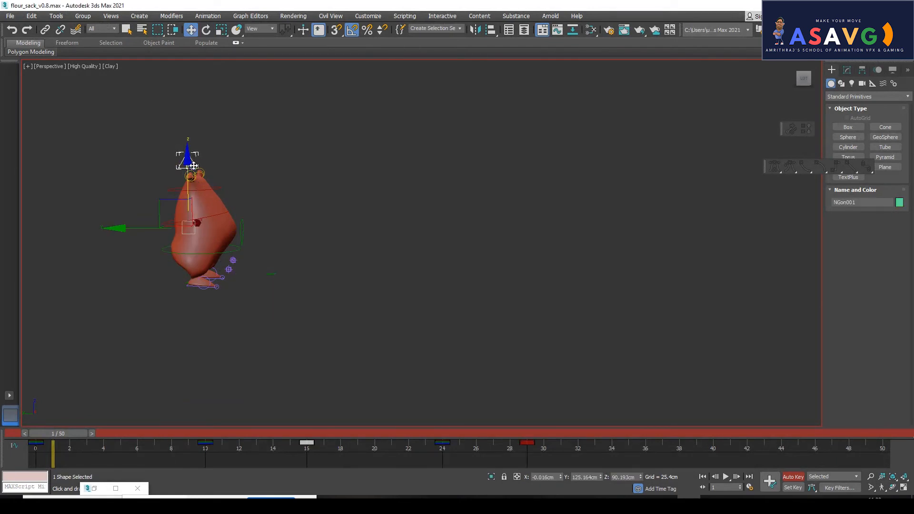
pyautogui.moveTo(189, 152); pyautogui.dragTo(192, 158)
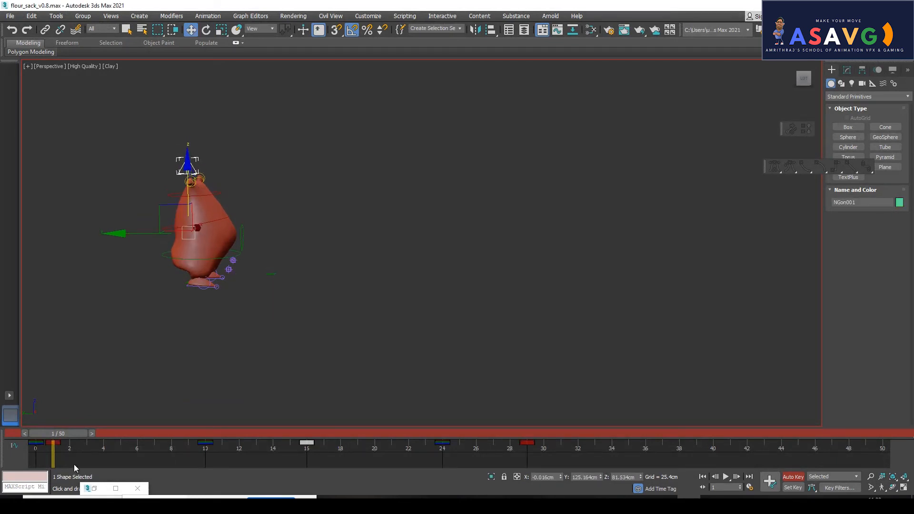
# Step: Review the main body control's pose along the timeline from frame 16 to about frame 24
pyautogui.moveTo(47, 431); pyautogui.dragTo(318, 443)
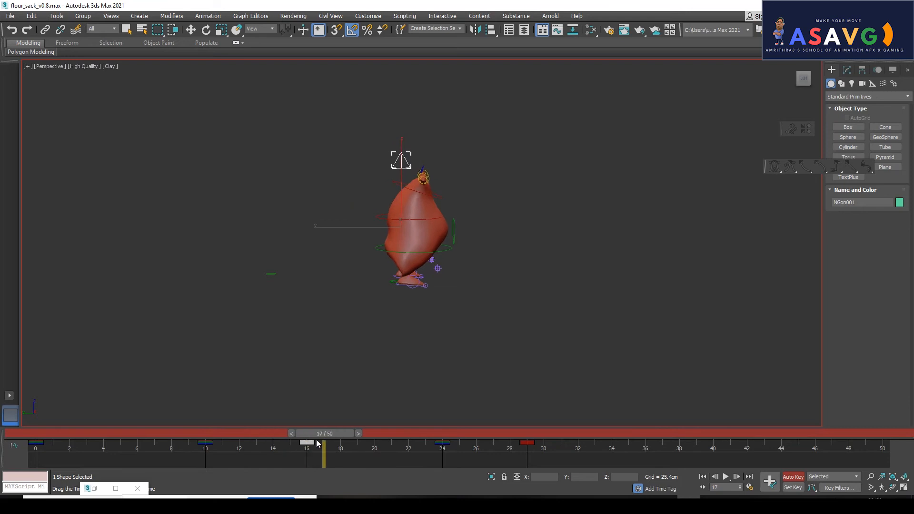
pyautogui.press('w')
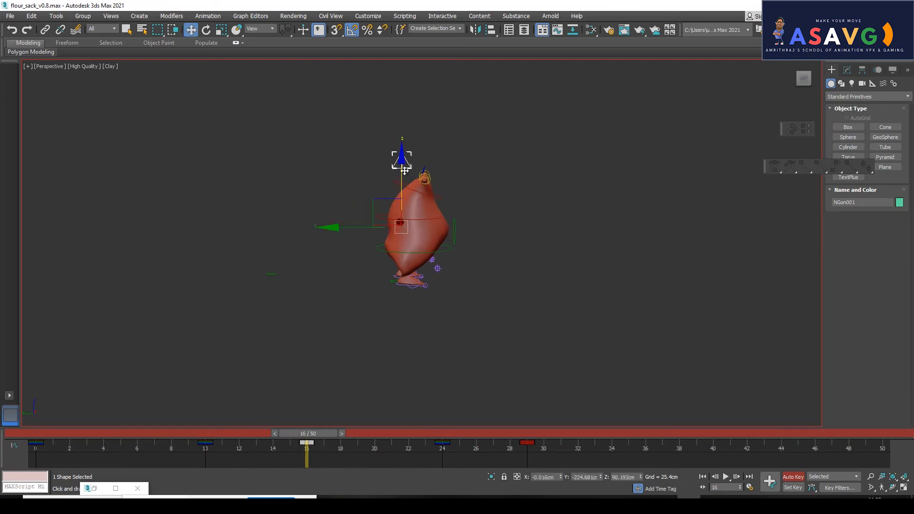
pyautogui.moveTo(293, 438); pyautogui.dragTo(442, 462)
pyautogui.press('w')
# Step: Try to shift the flour sack's main body control along Y at frame 4
pyautogui.moveTo(427, 430); pyautogui.dragTo(102, 448)
pyautogui.press('w')
pyautogui.press('e')
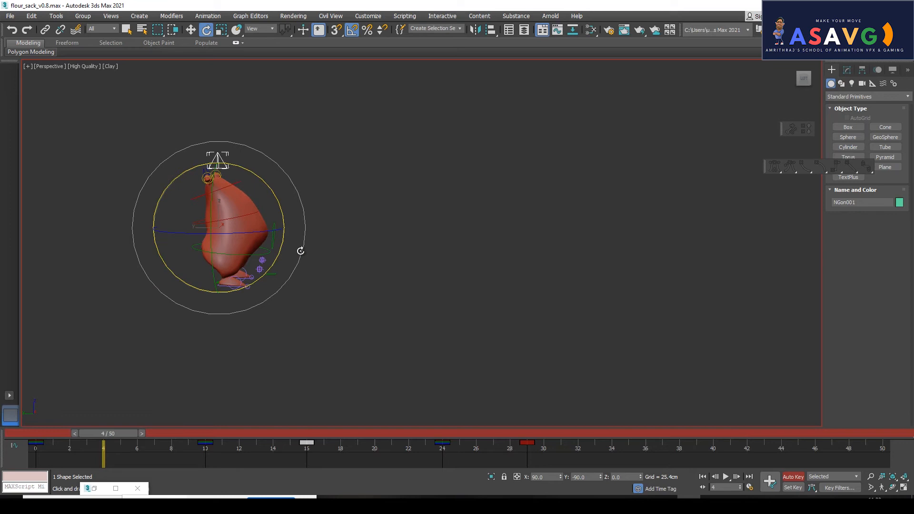
pyautogui.press('w')
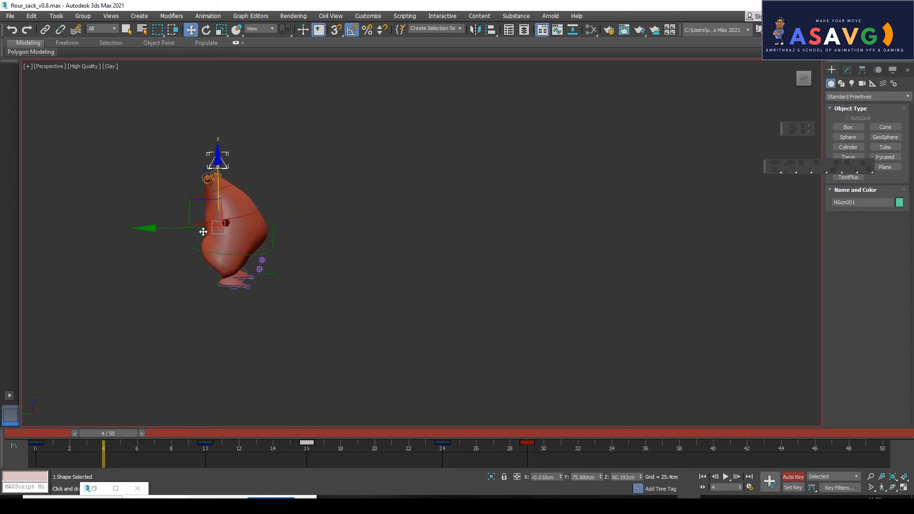
pyautogui.press('e')
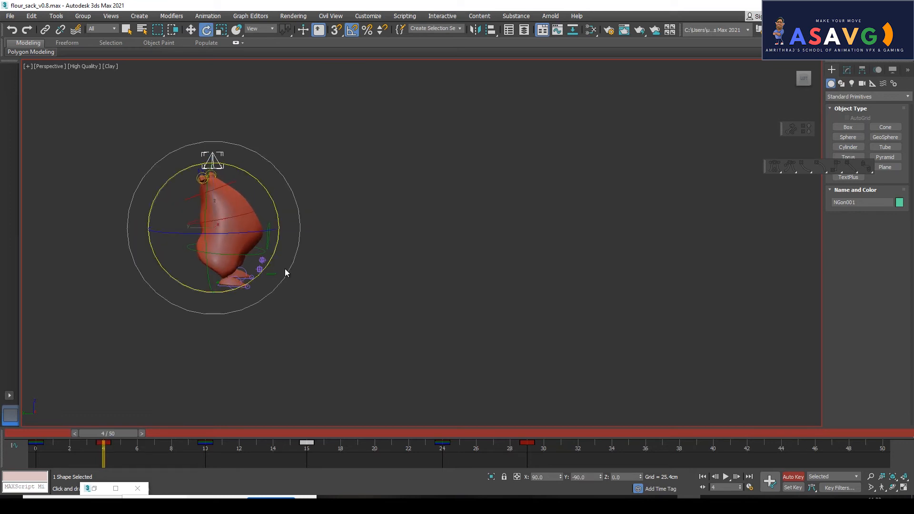
pyautogui.hotkey('ctrl', 'z')
# Step: Tilt the hip ring control slightly and key a shifted position for the main body control at frame 4
pyautogui.press('w')
pyautogui.click(261, 254)
pyautogui.press('e')
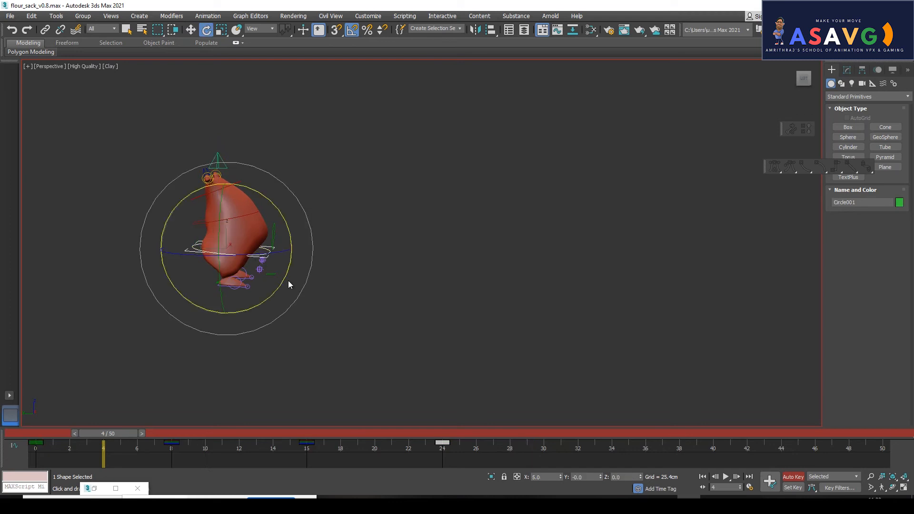
pyautogui.moveTo(285, 279); pyautogui.dragTo(284, 274)
pyautogui.press('w')
pyautogui.moveTo(177, 249); pyautogui.dragTo(155, 228)
pyautogui.click(219, 164)
# Step: Check the pose at frame 19, create a new preview animation of the perspective view, and enlarge the preview player
pyautogui.moveTo(102, 434); pyautogui.dragTo(358, 429)
pyautogui.press('w')
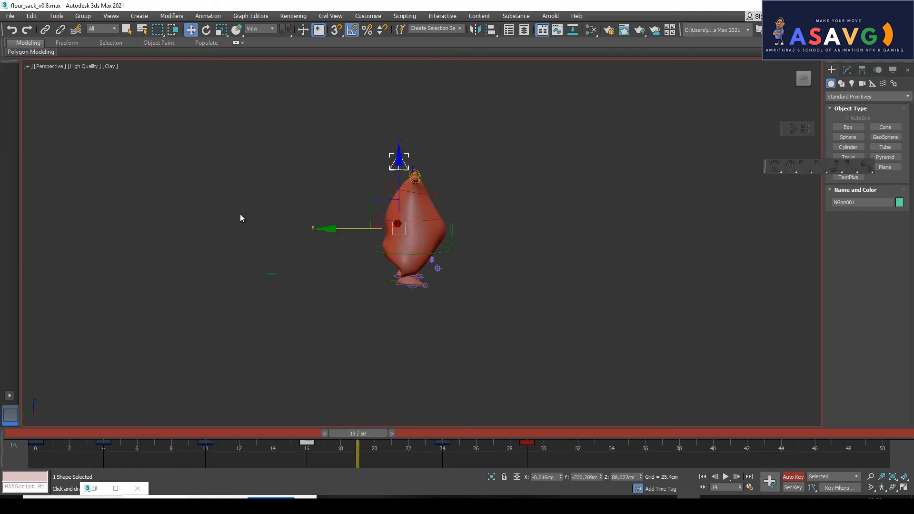
pyautogui.click(27, 66)
pyautogui.moveTo(98, 162)
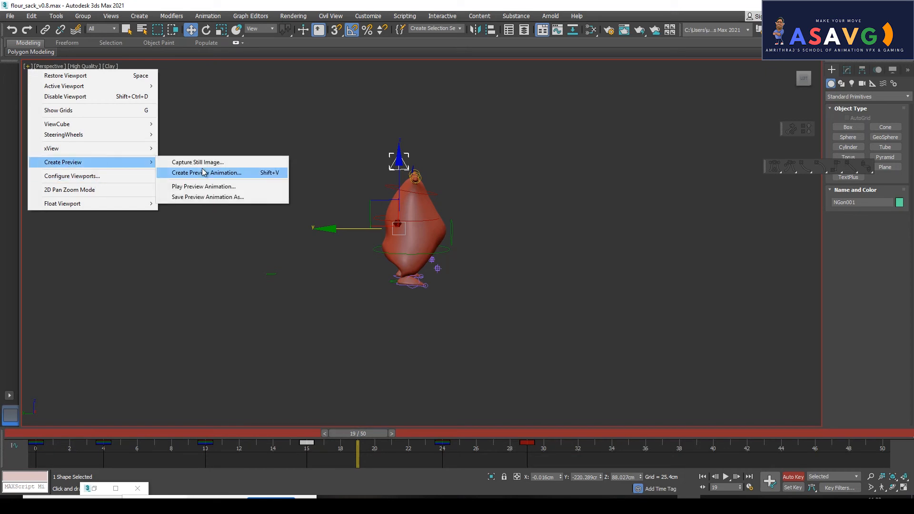
pyautogui.click(243, 174)
pyautogui.click(496, 390)
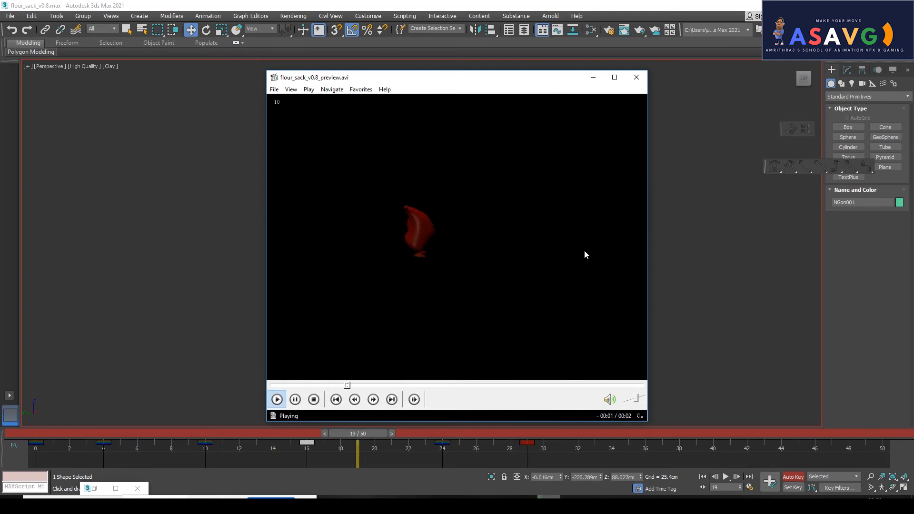
pyautogui.click(616, 79)
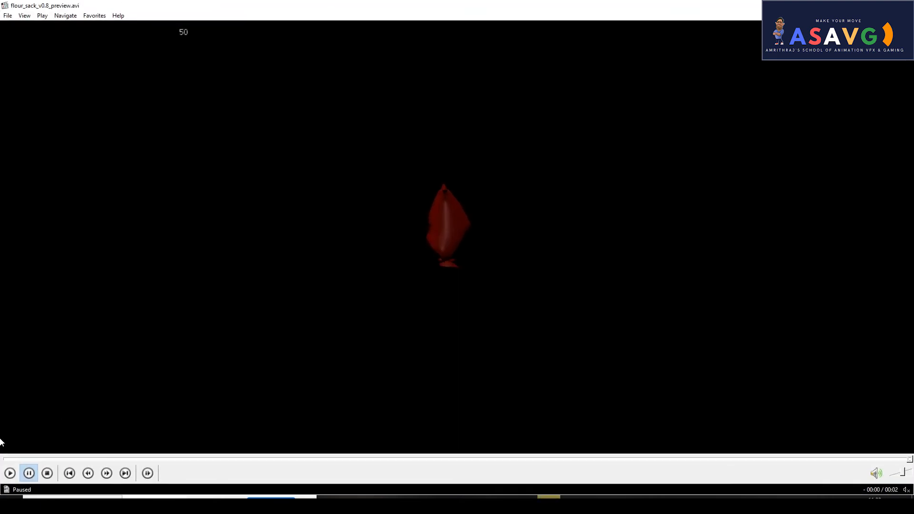
# Step: Replay the enlarged preview and return it to the first frame
pyautogui.press('space')
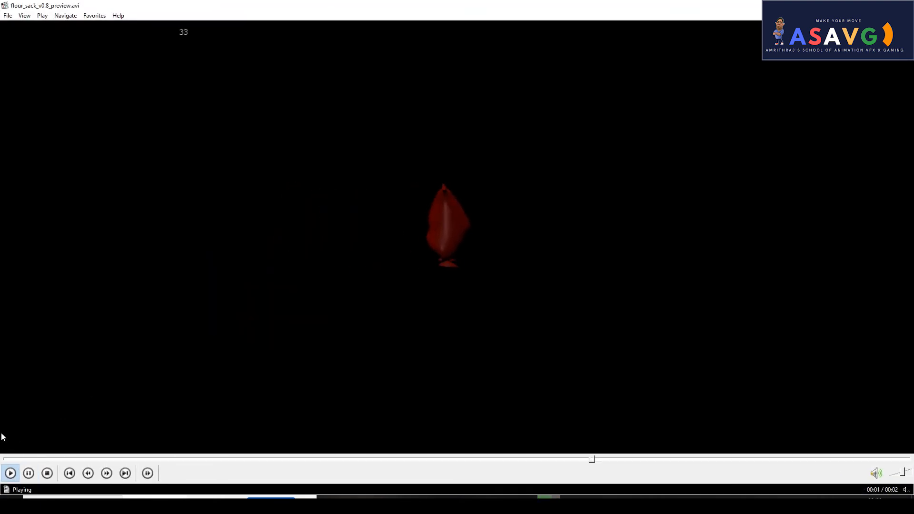
pyautogui.click(11, 458)
pyautogui.click(327, 294)
pyautogui.click(3, 458)
# Step: Step back and forth through the preview's opening frames to examine how the sack leans into the move
pyautogui.hotkey('ctrl', 'Right')
pyautogui.hotkey('ctrl', 'Right')
pyautogui.hotkey('ctrl', 'Right')
pyautogui.hotkey('ctrl', 'Right')
pyautogui.hotkey('ctrl', 'Right')
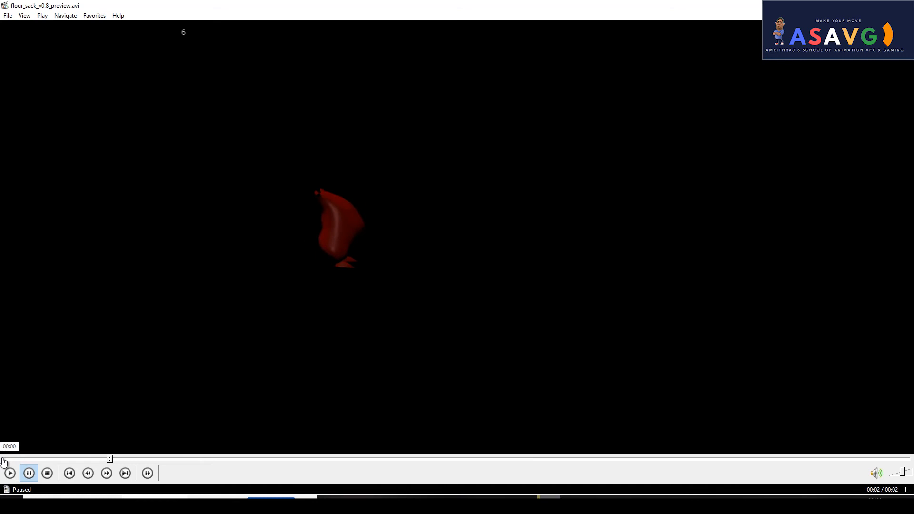
pyautogui.hotkey('ctrl', 'Left')
pyautogui.hotkey('ctrl', 'Left')
pyautogui.hotkey('ctrl', 'Left')
pyautogui.hotkey('ctrl', 'Left')
pyautogui.hotkey('ctrl', 'Right')
pyautogui.hotkey('ctrl', 'Right')
pyautogui.hotkey('ctrl', 'Right')
pyautogui.hotkey('ctrl', 'Right')
pyautogui.hotkey('ctrl', 'Right')
pyautogui.hotkey('ctrl', 'Right')
pyautogui.hotkey('ctrl', 'Right')
pyautogui.hotkey('ctrl', 'Right')
pyautogui.hotkey('ctrl', 'Right')
pyautogui.hotkey('ctrl', 'Right')
pyautogui.hotkey('ctrl', 'Right')
pyautogui.hotkey('ctrl', 'Right')
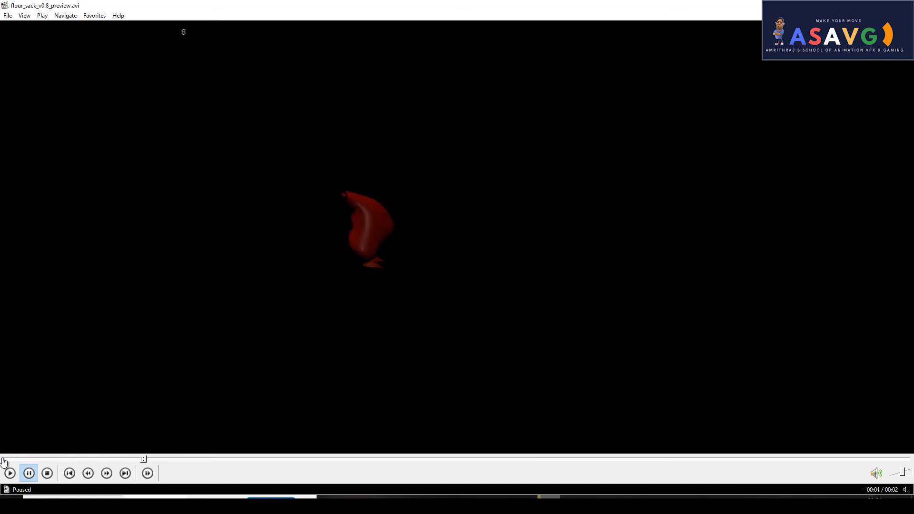
# Step: Step on frame by frame past frame 19 to examine how the sack stops and settles
pyautogui.hotkey('ctrl', 'Right')
pyautogui.hotkey('ctrl', 'Right')
pyautogui.hotkey('ctrl', 'Right')
pyautogui.hotkey('ctrl', 'Right')
pyautogui.hotkey('ctrl', 'Right')
pyautogui.hotkey('ctrl', 'Right')
pyautogui.hotkey('ctrl', 'Right')
pyautogui.hotkey('ctrl', 'Right')
pyautogui.hotkey('ctrl', 'Right')
pyautogui.hotkey('ctrl', 'Right')
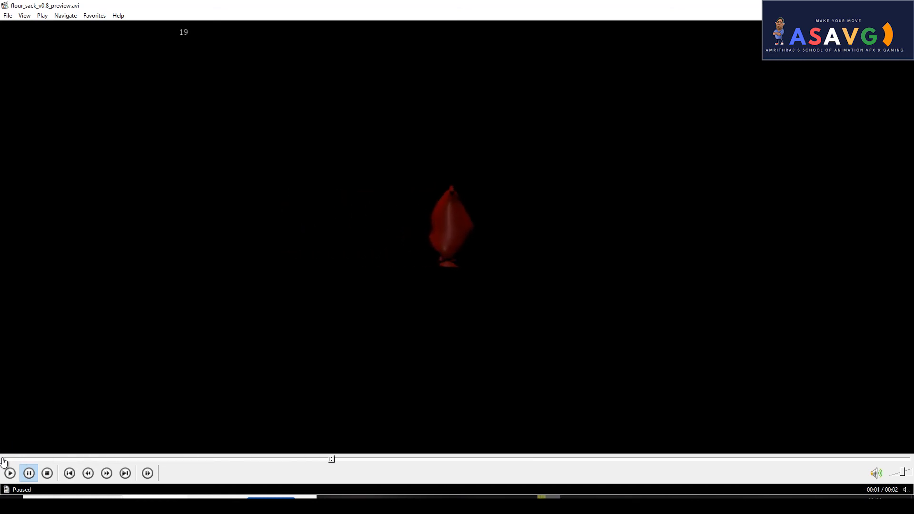
pyautogui.hotkey('ctrl', 'Right')
pyautogui.hotkey('ctrl', 'Right')
pyautogui.hotkey('ctrl', 'Right')
pyautogui.hotkey('ctrl', 'Right')
pyautogui.hotkey('ctrl', 'Right')
# Step: Return to 3ds Max, adjust the middle and upper body ring controls' settling keys around frames 31 to 33, and clear the selection
pyautogui.hotkey('alt', 'Tab')
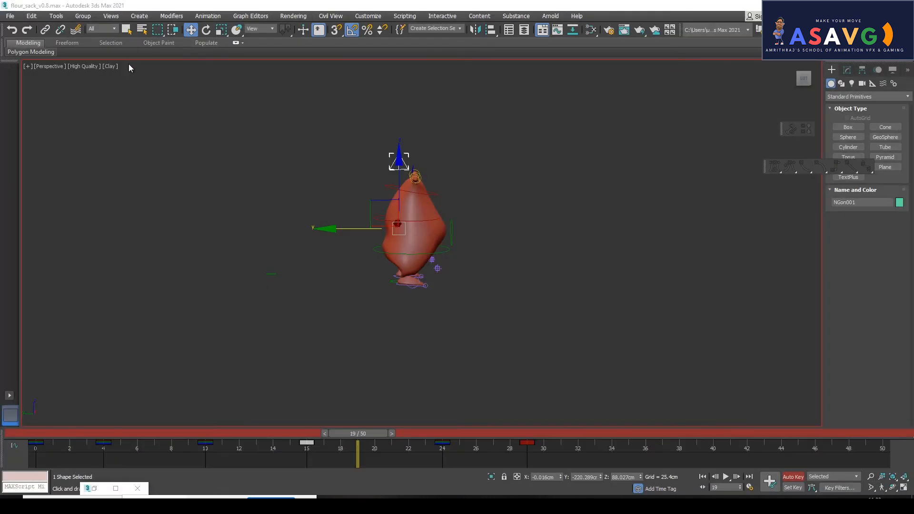
pyautogui.click(418, 222)
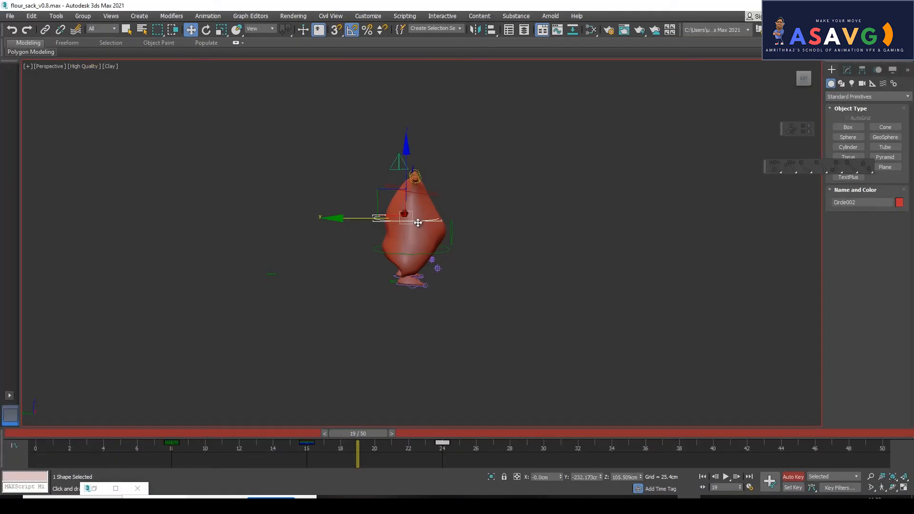
pyautogui.moveTo(372, 434); pyautogui.dragTo(391, 434)
pyautogui.click(430, 189)
pyautogui.moveTo(563, 443); pyautogui.dragTo(597, 443)
pyautogui.moveTo(427, 442); pyautogui.dragTo(618, 456)
pyautogui.press('w')
pyautogui.press('w')
pyautogui.click(22, 71)
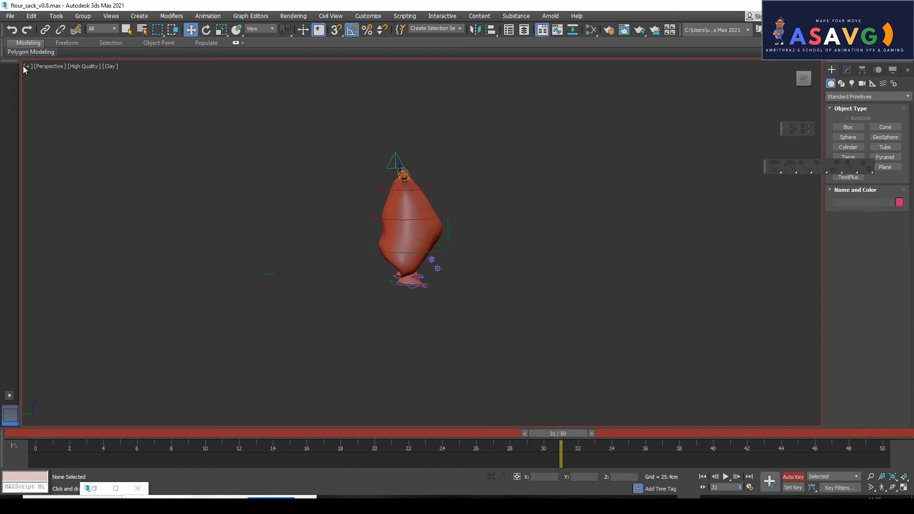
# Step: Create another preview animation of the adjusted settling motion and enlarge the preview player
pyautogui.click(27, 66)
pyautogui.moveTo(65, 167)
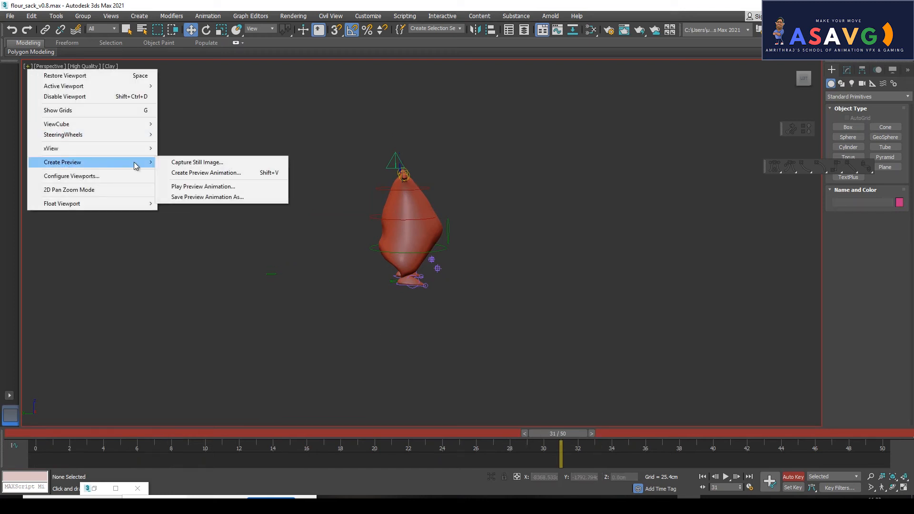
pyautogui.click(226, 172)
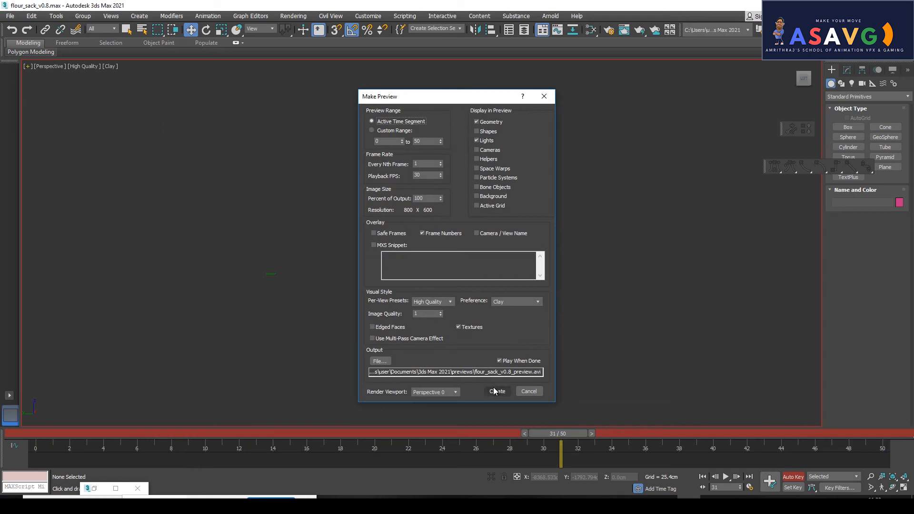
pyautogui.click(497, 390)
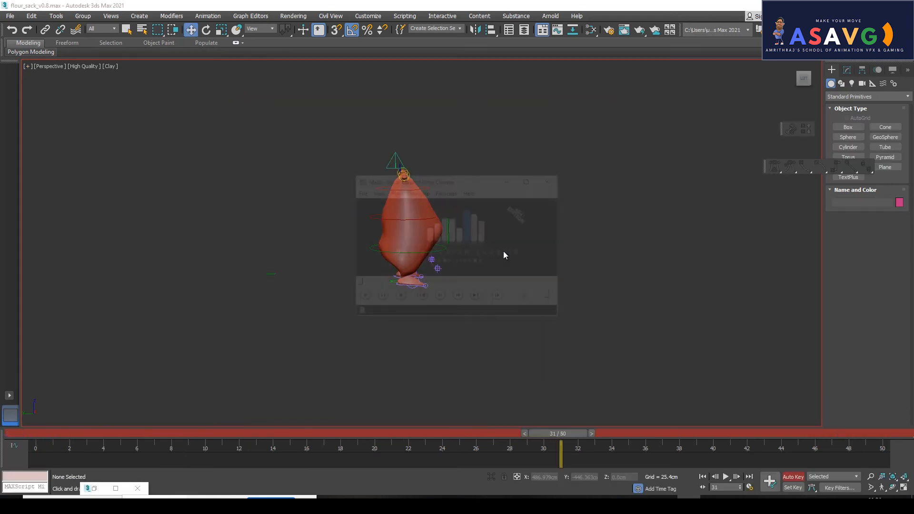
pyautogui.click(614, 77)
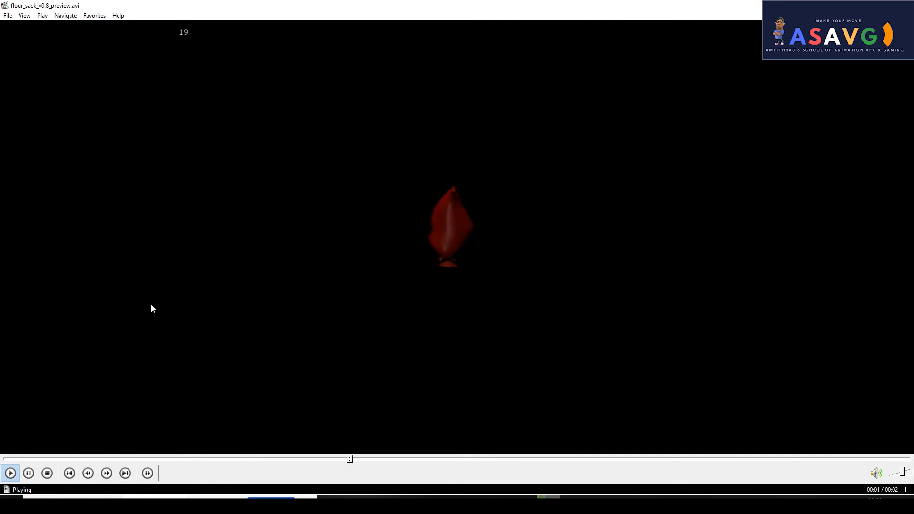
# Step: Replay the new preview several times from the start to judge the sack's forward move and settling
pyautogui.click(28, 472)
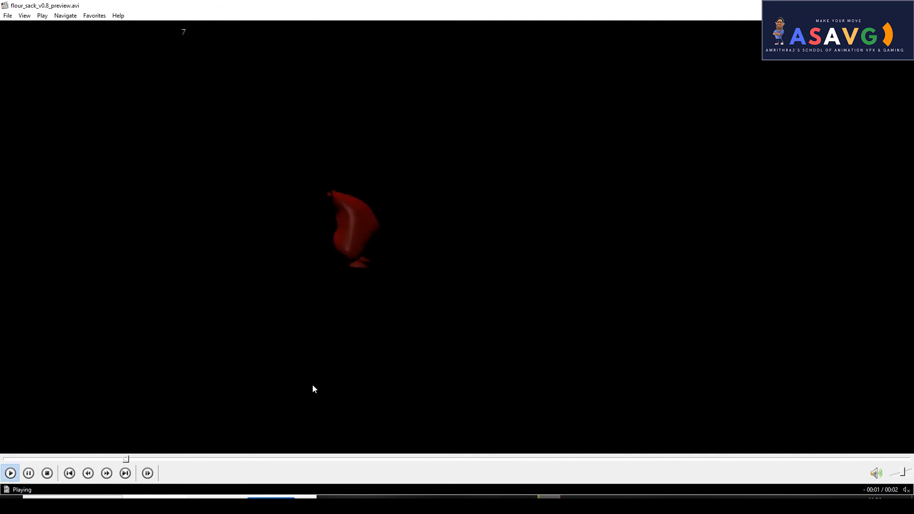
pyautogui.click(10, 473)
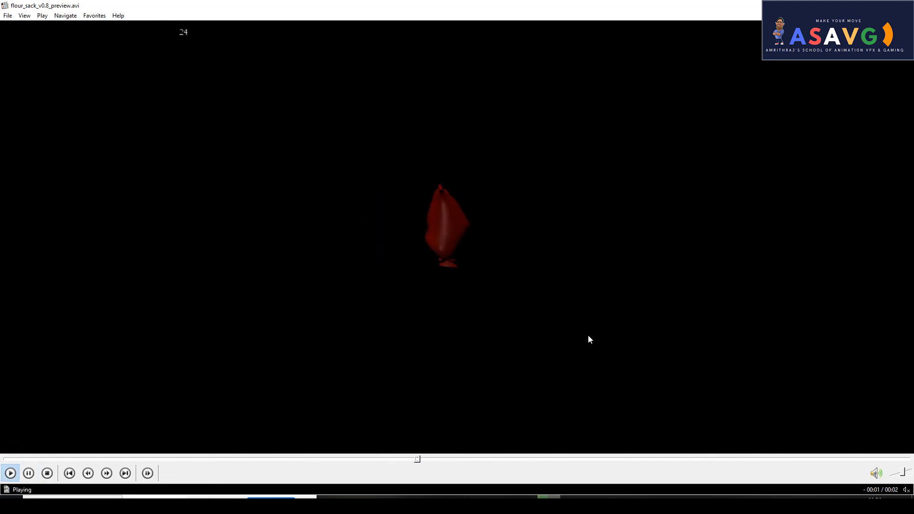
pyautogui.click(11, 462)
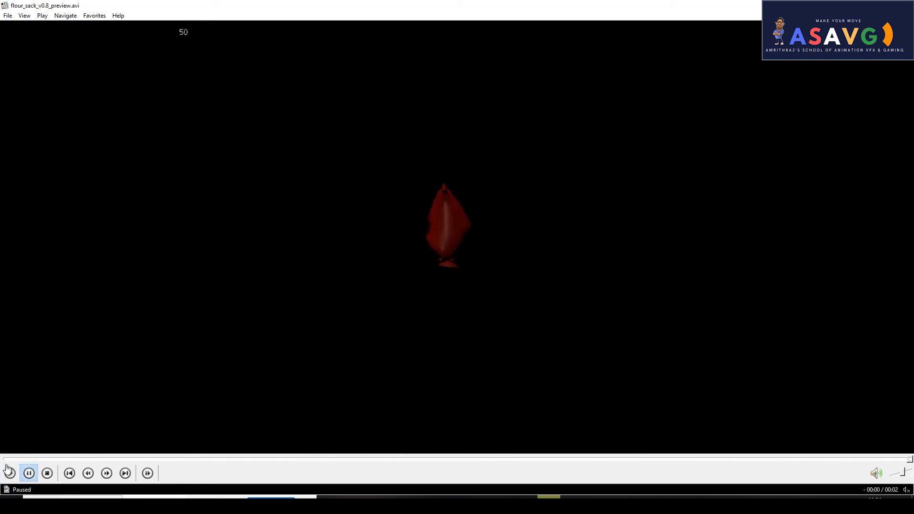
pyautogui.click(9, 458)
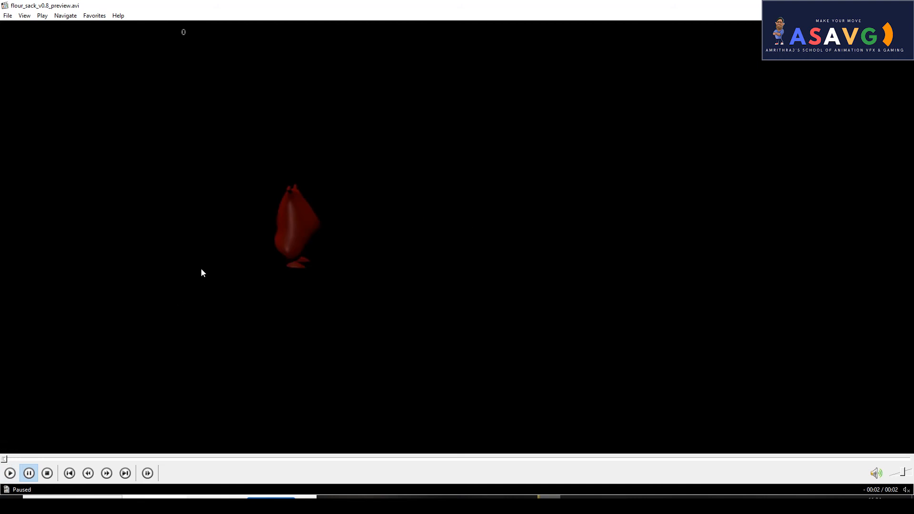
pyautogui.press('space')
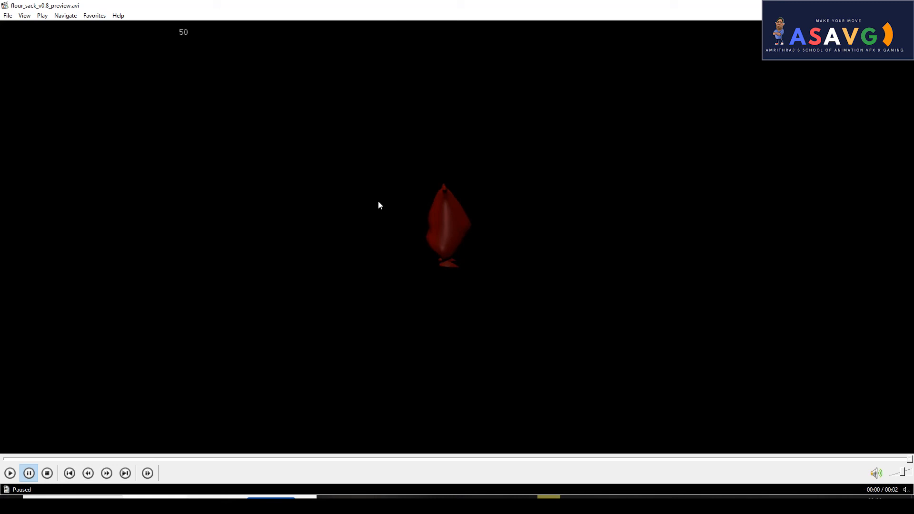
pyautogui.click(5, 460)
pyautogui.click(347, 333)
pyautogui.click(247, 373)
pyautogui.click(4, 458)
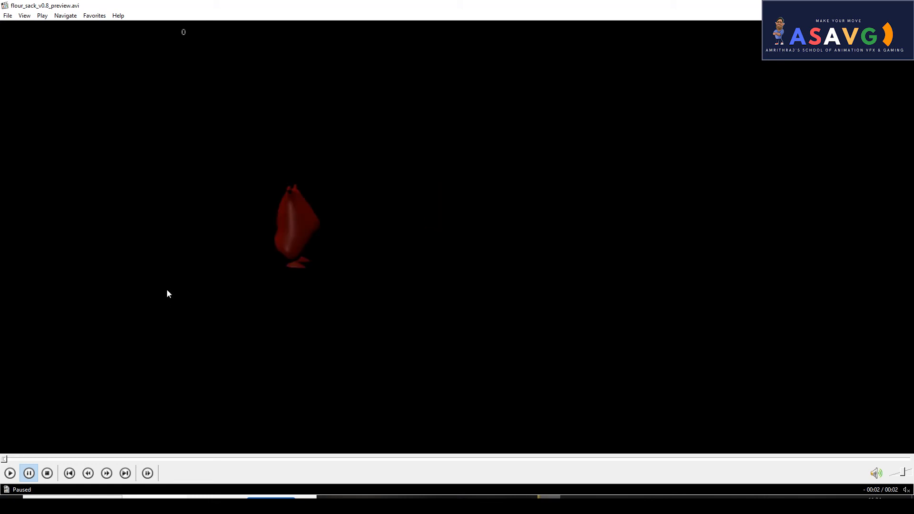
pyautogui.press('space')
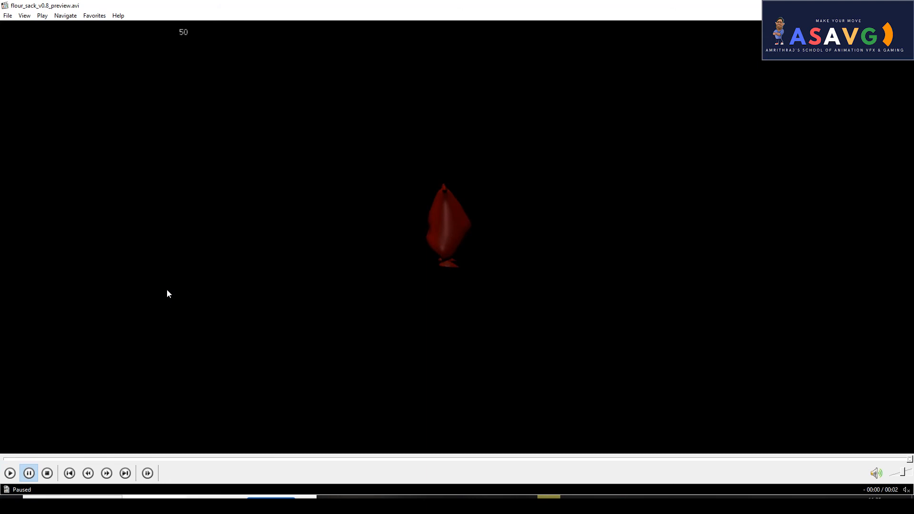
pyautogui.press('space')
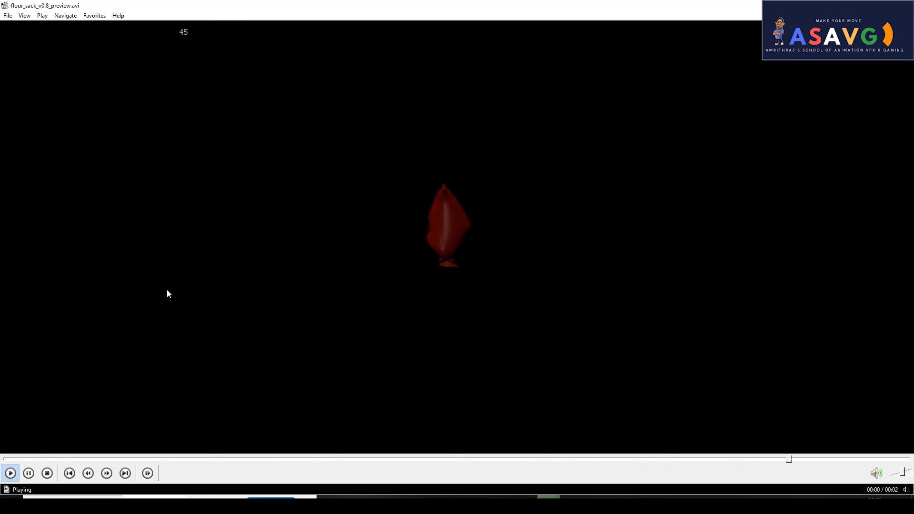
# Step: Step frame by frame from the start to beyond frame 21 to examine the sack's move and follow-through
pyautogui.click(9, 459)
pyautogui.hotkey('ctrl', 'Right')
pyautogui.hotkey('ctrl', 'Right')
pyautogui.hotkey('ctrl', 'Right')
pyautogui.hotkey('ctrl', 'Right')
pyautogui.hotkey('ctrl', 'Right')
pyautogui.hotkey('ctrl', 'Right')
pyautogui.hotkey('ctrl', 'Right')
pyautogui.hotkey('ctrl', 'Right')
pyautogui.hotkey('ctrl', 'Right')
pyautogui.hotkey('ctrl', 'Right')
pyautogui.hotkey('ctrl', 'Right')
pyautogui.hotkey('ctrl', 'Right')
pyautogui.hotkey('ctrl', 'Right')
pyautogui.hotkey('ctrl', 'Right')
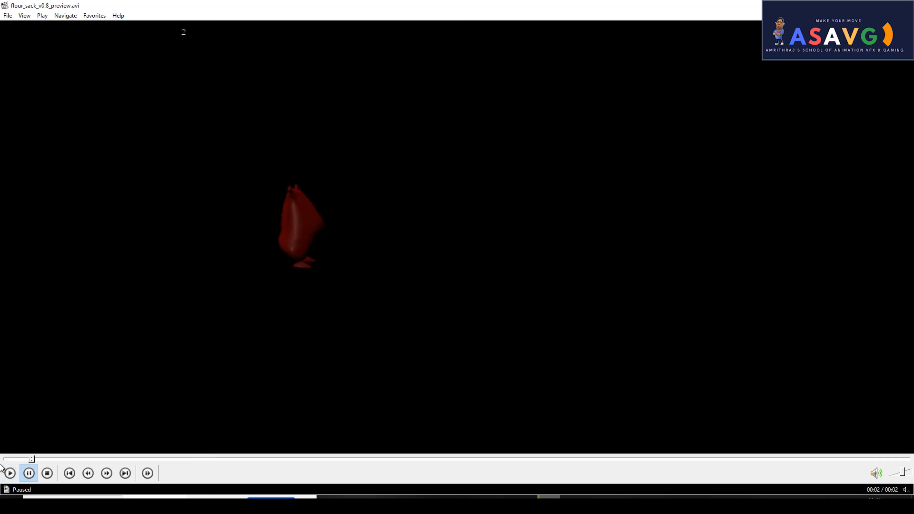
pyautogui.hotkey('ctrl', 'Right')
pyautogui.hotkey('ctrl', 'Right')
pyautogui.hotkey('ctrl', 'Right')
pyautogui.hotkey('ctrl', 'Right')
pyautogui.hotkey('ctrl', 'Right')
pyautogui.hotkey('ctrl', 'Right')
pyautogui.hotkey('ctrl', 'Right')
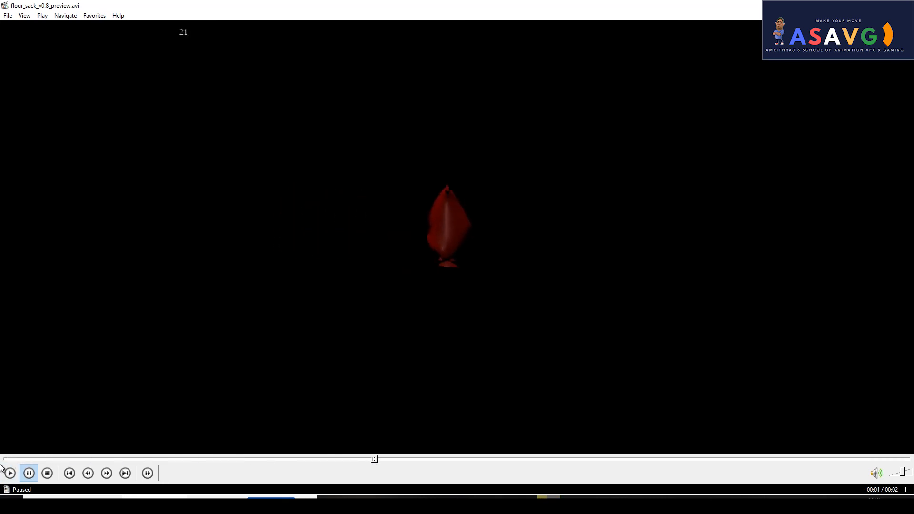
pyautogui.hotkey('ctrl', 'Right')
pyautogui.hotkey('ctrl', 'Right')
pyautogui.hotkey('ctrl', 'Right')
pyautogui.hotkey('ctrl', 'Right')
pyautogui.hotkey('ctrl', 'Right')
# Step: Step backward through the preview to frame 0 to examine the motion in reverse
pyautogui.hotkey('ctrl', 'Left')
pyautogui.hotkey('ctrl', 'Left')
pyautogui.hotkey('ctrl', 'Left')
pyautogui.hotkey('ctrl', 'Left')
pyautogui.hotkey('ctrl', 'Left')
pyautogui.hotkey('ctrl', 'Left')
pyautogui.hotkey('ctrl', 'Left')
pyautogui.hotkey('ctrl', 'Left')
pyautogui.hotkey('ctrl', 'Left')
pyautogui.hotkey('ctrl', 'Left')
pyautogui.hotkey('ctrl', 'Left')
pyautogui.hotkey('ctrl', 'Left')
pyautogui.hotkey('ctrl', 'Left')
pyautogui.hotkey('ctrl', 'Left')
pyautogui.hotkey('ctrl', 'Left')
pyautogui.hotkey('ctrl', 'Left')
pyautogui.hotkey('ctrl', 'Left')
pyautogui.hotkey('ctrl', 'Left')
pyautogui.hotkey('ctrl', 'Left')
pyautogui.hotkey('ctrl', 'Left')
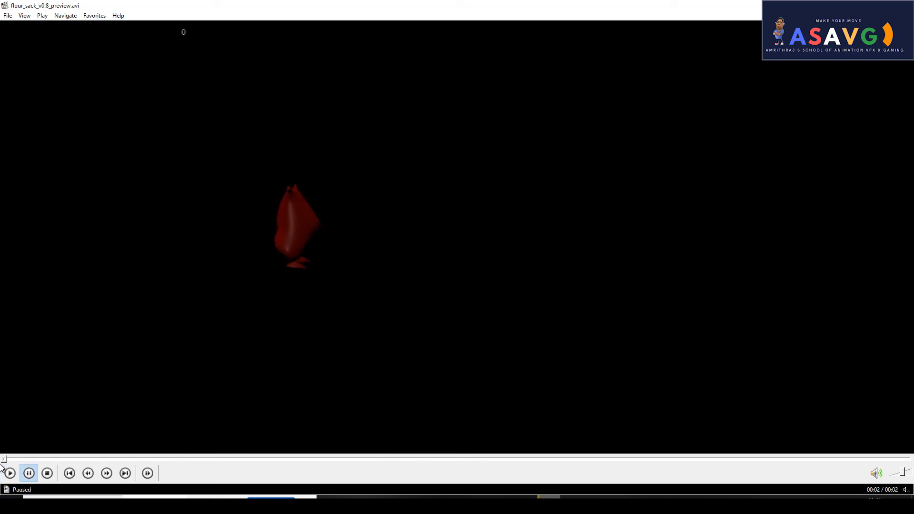
# Step: Step forward from frame 0 to frame 17, comparing the poses around frame 12, to examine the lean and the stop
pyautogui.hotkey('ctrl', 'Right')
pyautogui.hotkey('ctrl', 'Right')
pyautogui.hotkey('ctrl', 'Right')
pyautogui.hotkey('ctrl', 'Right')
pyautogui.hotkey('ctrl', 'Right')
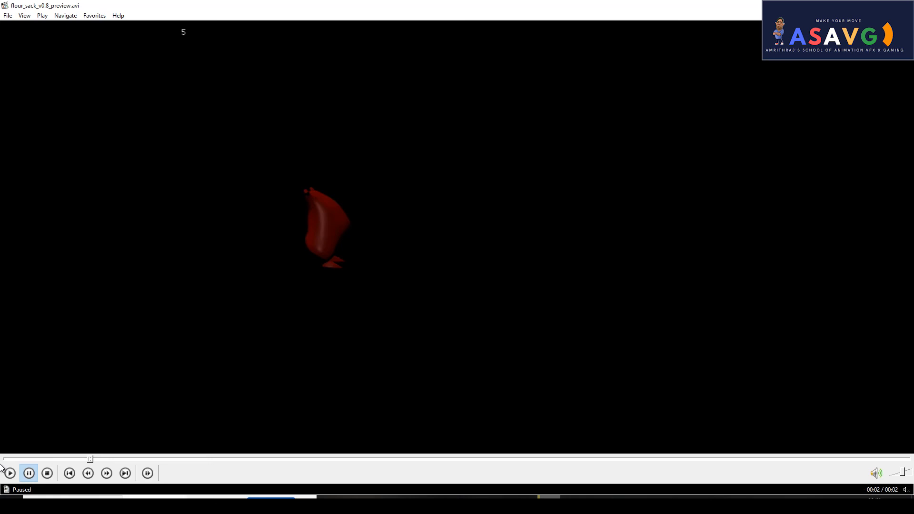
pyautogui.hotkey('ctrl', 'Right')
pyautogui.hotkey('ctrl', 'Right')
pyautogui.hotkey('ctrl', 'Right')
pyautogui.hotkey('ctrl', 'Right')
pyautogui.hotkey('ctrl', 'Right')
pyautogui.hotkey('ctrl', 'Right')
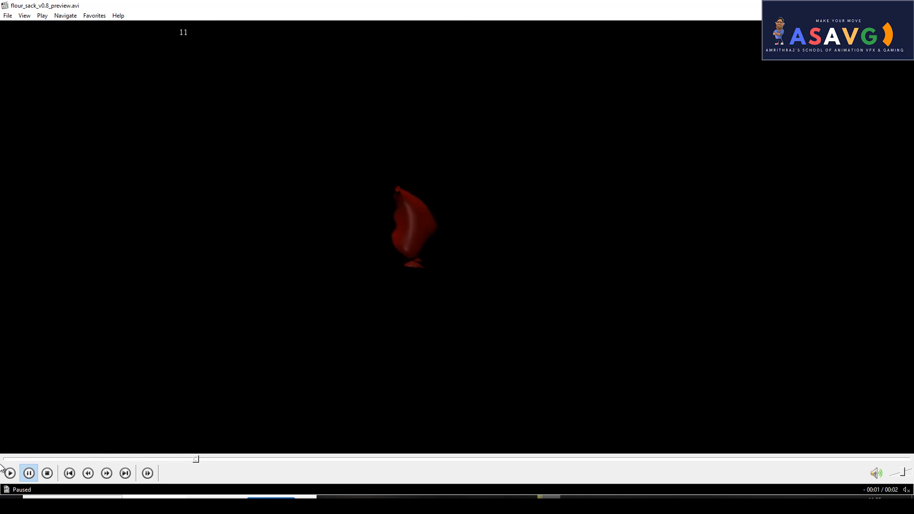
pyautogui.hotkey('ctrl', 'Right')
pyautogui.hotkey('ctrl', 'Right')
pyautogui.hotkey('ctrl', 'Left')
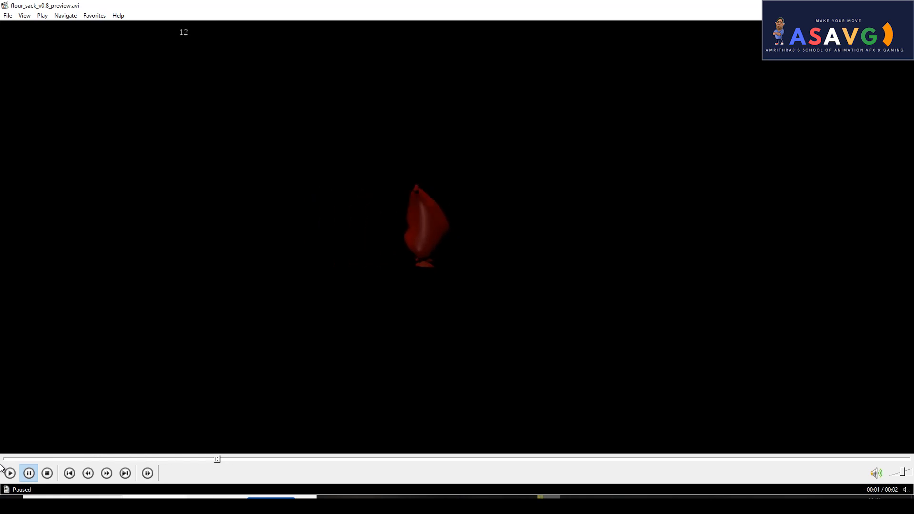
pyautogui.hotkey('ctrl', 'Right')
pyautogui.hotkey('ctrl', 'Right')
pyautogui.hotkey('ctrl', 'Right')
pyautogui.hotkey('ctrl', 'Right')
pyautogui.hotkey('ctrl', 'Right')
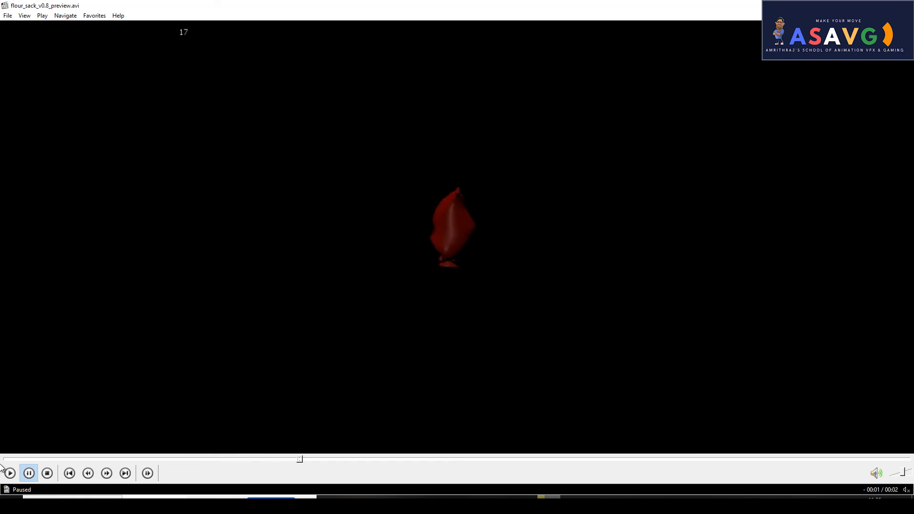
# Step: Step backward from frame 17 to frame 0 to examine the stop and the forward move in reverse
pyautogui.hotkey('ctrl', 'Left')
pyautogui.hotkey('ctrl', 'Left')
pyautogui.hotkey('ctrl', 'Left')
pyautogui.hotkey('ctrl', 'Left')
pyautogui.hotkey('ctrl', 'Left')
pyautogui.hotkey('ctrl', 'Left')
pyautogui.hotkey('ctrl', 'Left')
pyautogui.hotkey('ctrl', 'Left')
pyautogui.hotkey('ctrl', 'Left')
pyautogui.hotkey('ctrl', 'Left')
pyautogui.hotkey('ctrl', 'Left')
pyautogui.hotkey('ctrl', 'Left')
pyautogui.hotkey('ctrl', 'Left')
pyautogui.hotkey('ctrl', 'Left')
pyautogui.hotkey('ctrl', 'Left')
pyautogui.hotkey('ctrl', 'Left')
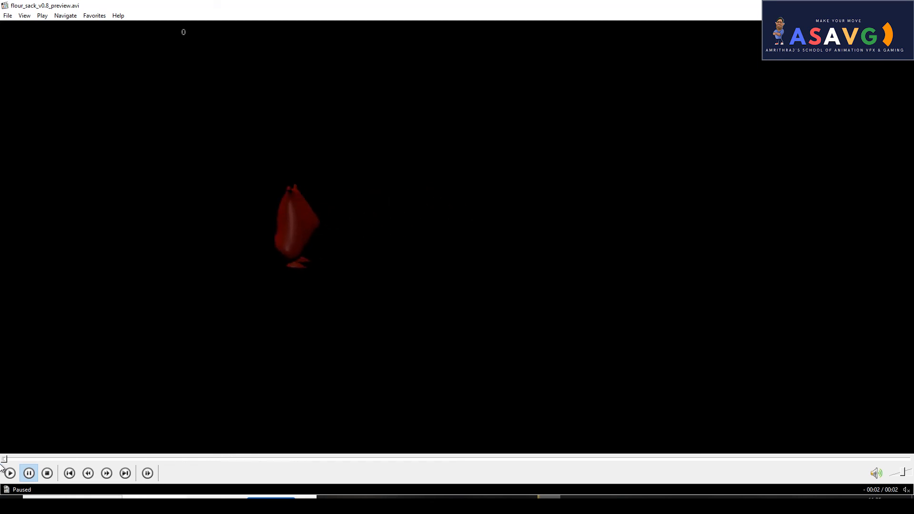
# Step: Step forward to frame 5 and back toward the start to compare the sack's opening poses
pyautogui.hotkey('ctrl', 'Right')
pyautogui.hotkey('ctrl', 'Right')
pyautogui.hotkey('ctrl', 'Right')
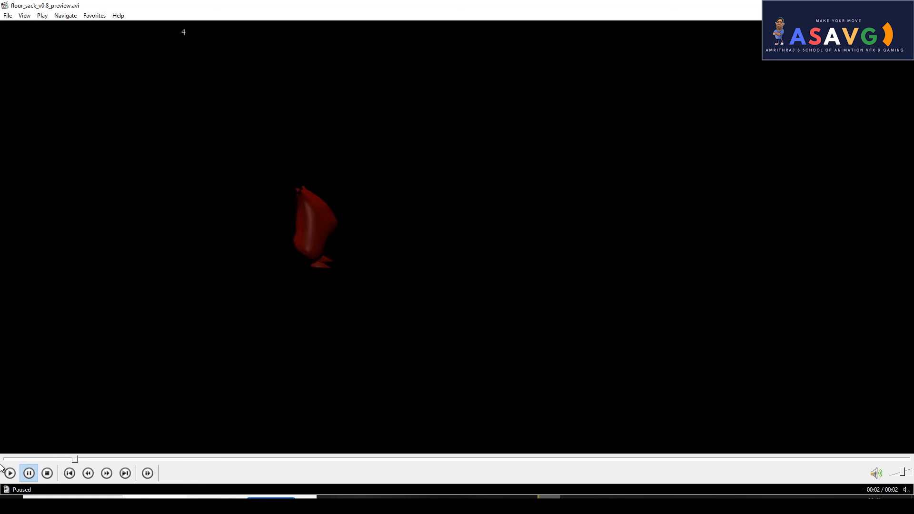
pyautogui.hotkey('ctrl', 'Right')
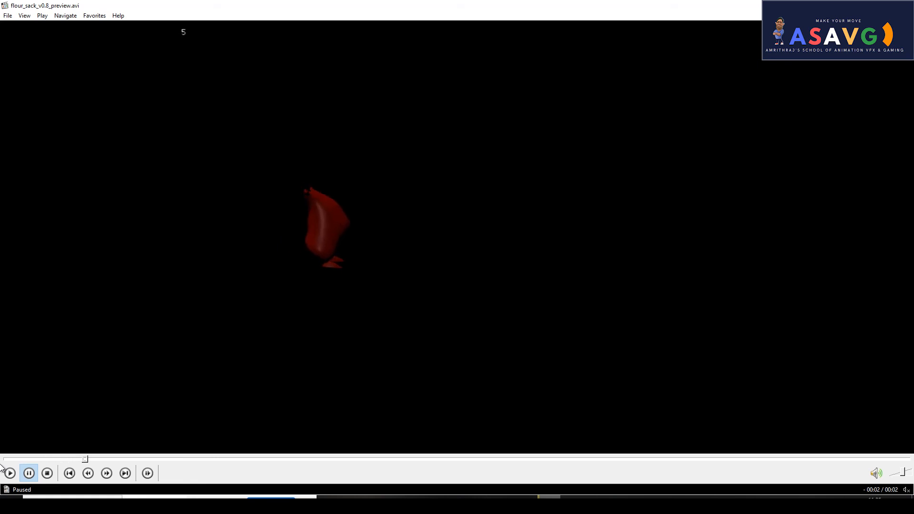
pyautogui.hotkey('ctrl', 'Left')
pyautogui.hotkey('ctrl', 'Left')
pyautogui.hotkey('ctrl', 'Left')
pyautogui.hotkey('ctrl', 'Left')
# Step: Step forward through the preview to frame 30 to examine the travel, the stop and the settling
pyautogui.hotkey('ctrl', 'Right')
pyautogui.hotkey('ctrl', 'Right')
pyautogui.hotkey('ctrl', 'Right')
pyautogui.hotkey('ctrl', 'Right')
pyautogui.hotkey('ctrl', 'Right')
pyautogui.hotkey('ctrl', 'Right')
pyautogui.hotkey('ctrl', 'Right')
pyautogui.hotkey('ctrl', 'Right')
pyautogui.hotkey('ctrl', 'Right')
pyautogui.hotkey('ctrl', 'Right')
pyautogui.hotkey('ctrl', 'Right')
pyautogui.hotkey('ctrl', 'Right')
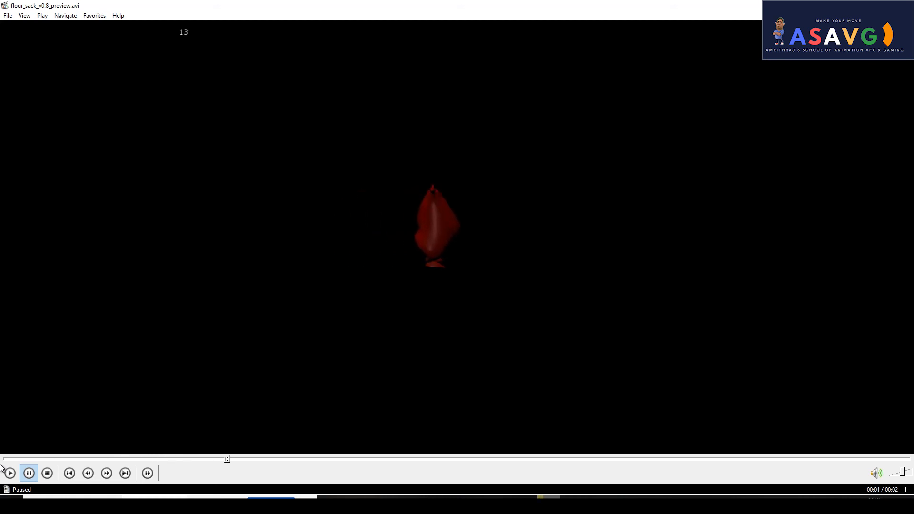
pyautogui.hotkey('ctrl', 'Right')
pyautogui.hotkey('ctrl', 'Right')
pyautogui.hotkey('ctrl', 'Right')
pyautogui.hotkey('ctrl', 'Right')
pyautogui.hotkey('ctrl', 'Right')
pyautogui.hotkey('ctrl', 'Right')
pyautogui.hotkey('ctrl', 'Right')
pyautogui.hotkey('ctrl', 'Right')
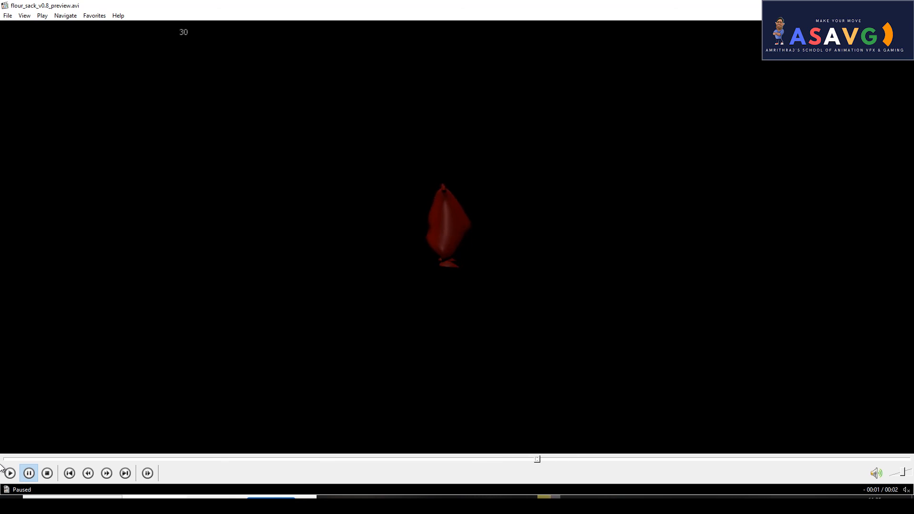
# Step: Step back through the stop and forward again to frame 26 to examine how the sack rocks back and settles
pyautogui.hotkey('ctrl', 'Left')
pyautogui.hotkey('ctrl', 'Left')
pyautogui.hotkey('ctrl', 'Left')
pyautogui.hotkey('ctrl', 'Left')
pyautogui.hotkey('ctrl', 'Left')
pyautogui.hotkey('ctrl', 'Left')
pyautogui.hotkey('ctrl', 'Left')
pyautogui.hotkey('ctrl', 'Left')
pyautogui.hotkey('ctrl', 'Left')
pyautogui.hotkey('ctrl', 'Left')
pyautogui.hotkey('ctrl', 'Left')
pyautogui.hotkey('ctrl', 'Left')
pyautogui.hotkey('ctrl', 'Left')
pyautogui.hotkey('ctrl', 'Left')
pyautogui.hotkey('ctrl', 'Right')
pyautogui.hotkey('ctrl', 'Right')
pyautogui.hotkey('ctrl', 'Right')
pyautogui.hotkey('ctrl', 'Right')
pyautogui.hotkey('ctrl', 'Right')
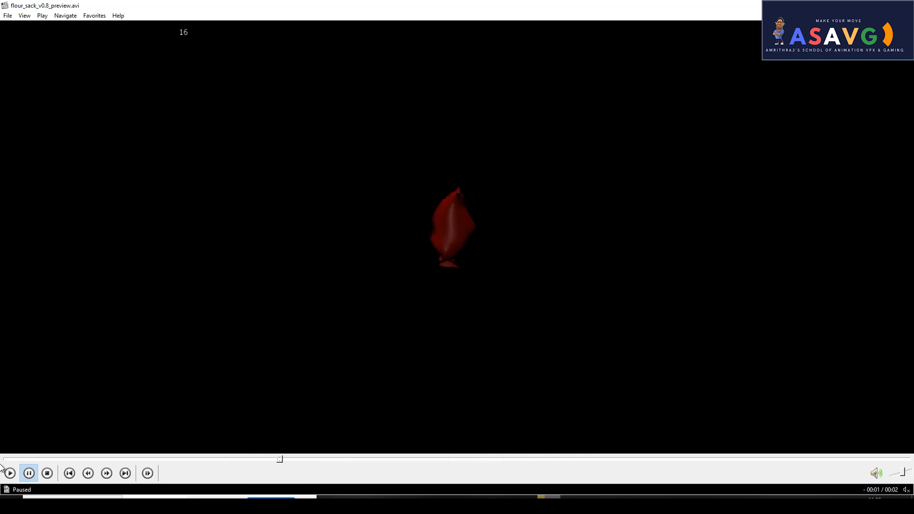
pyautogui.hotkey('ctrl', 'Right')
pyautogui.hotkey('ctrl', 'Right')
pyautogui.hotkey('ctrl', 'Right')
pyautogui.hotkey('ctrl', 'Right')
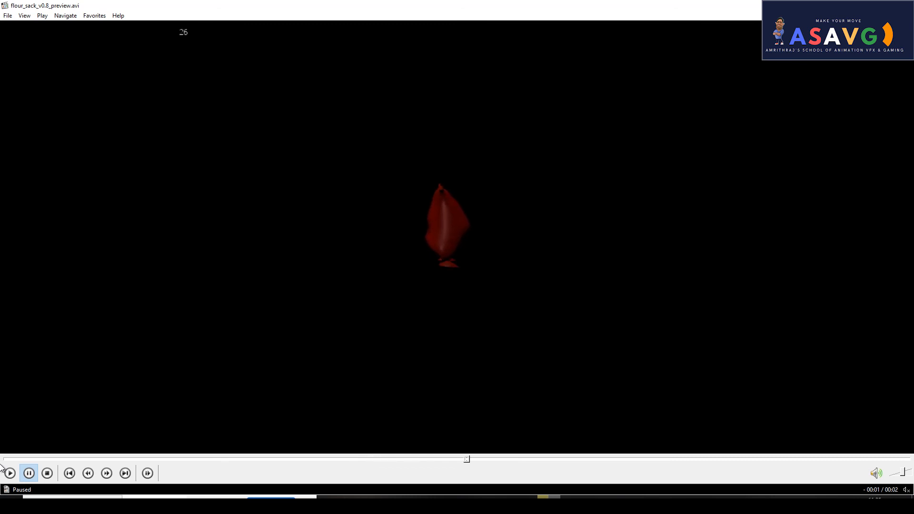
# Step: Switch back to 3ds Max and rotate the upper body control slightly further back at frame 25, checking the following frames
pyautogui.hotkey('alt', 'Tab')
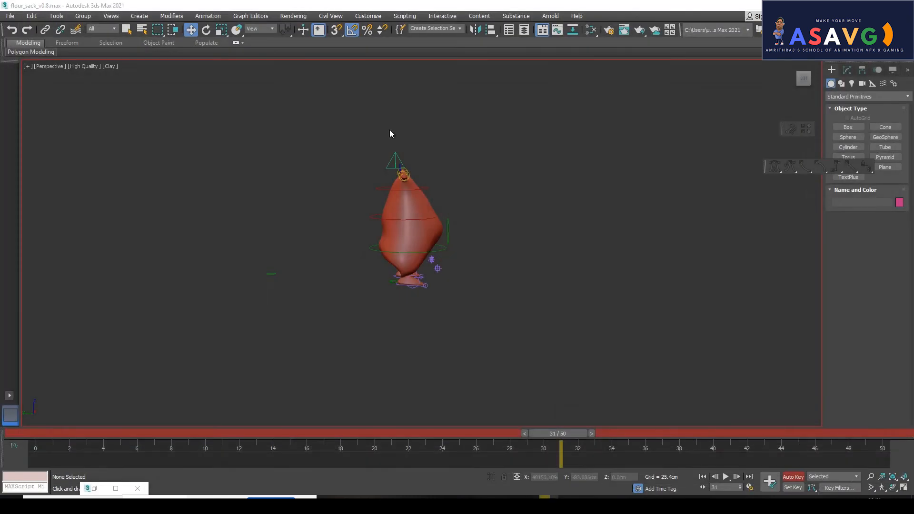
pyautogui.click(403, 189)
pyautogui.moveTo(281, 435); pyautogui.dragTo(470, 452)
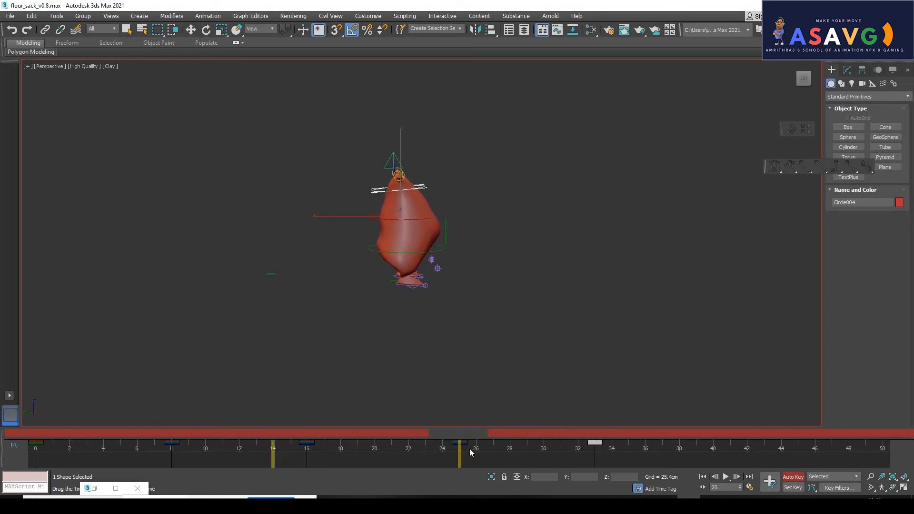
pyautogui.press('e')
pyautogui.moveTo(452, 257); pyautogui.dragTo(456, 248)
pyautogui.moveTo(458, 434); pyautogui.dragTo(730, 441)
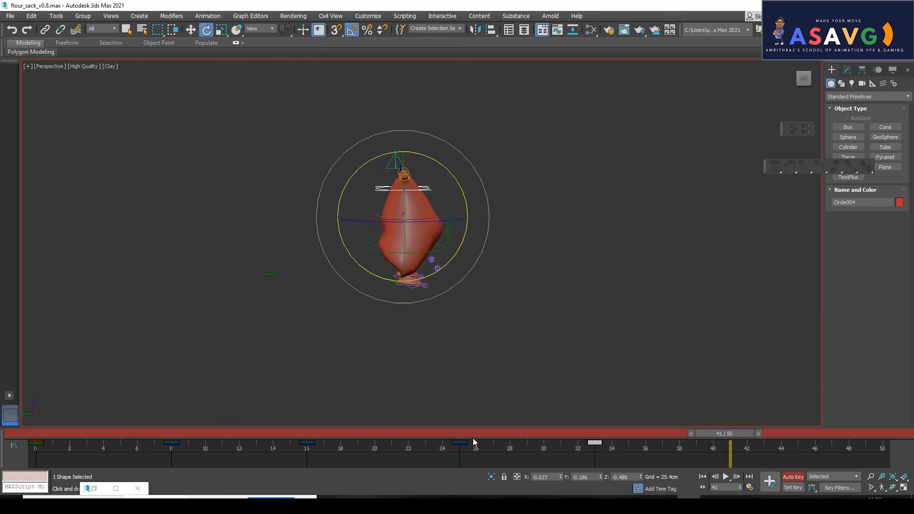
# Step: Copy the upper body control's frame 33 key to frame 39 and tilt the control forward about 15 degrees at frame 33
pyautogui.keyDown('shift'); pyautogui.moveTo(599, 444); pyautogui.dragTo(404, 431); pyautogui.keyUp('shift')
pyautogui.moveTo(447, 427); pyautogui.dragTo(589, 433)
pyautogui.press('e')
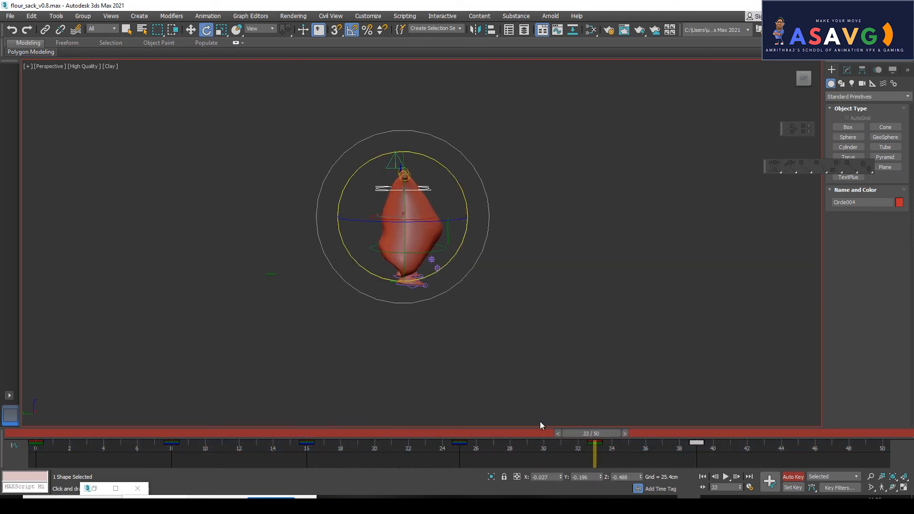
pyautogui.moveTo(475, 271); pyautogui.dragTo(459, 286)
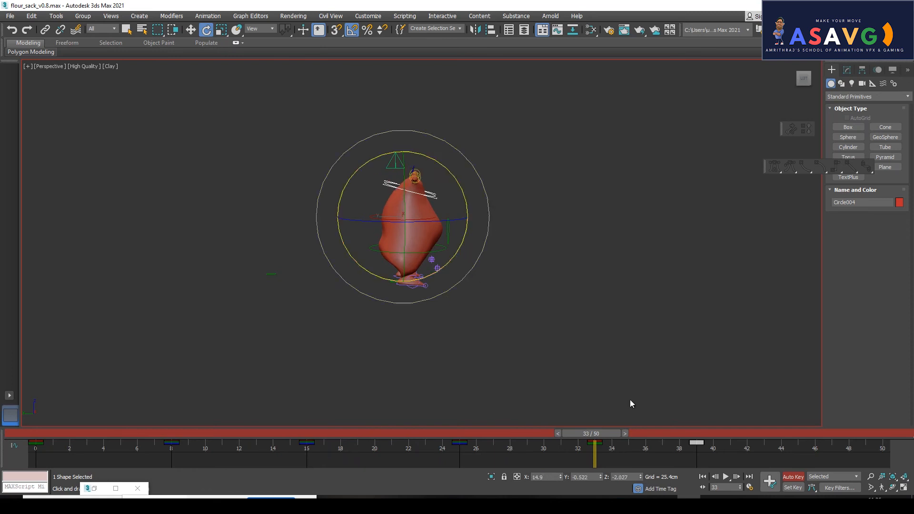
# Step: Open the upper body control's curves in the Curve Editor, framing them and shrinking the editor to a floating window
pyautogui.press('q')
pyautogui.moveTo(599, 443)
pyautogui.mouseDown()
pyautogui.moveTo(559, 436)
pyautogui.moveTo(390, 456)
pyautogui.moveTo(616, 474)
pyautogui.moveTo(709, 464)
pyautogui.moveTo(594, 458)
pyautogui.mouseUp()
pyautogui.press('e')
pyautogui.click(94, 488)
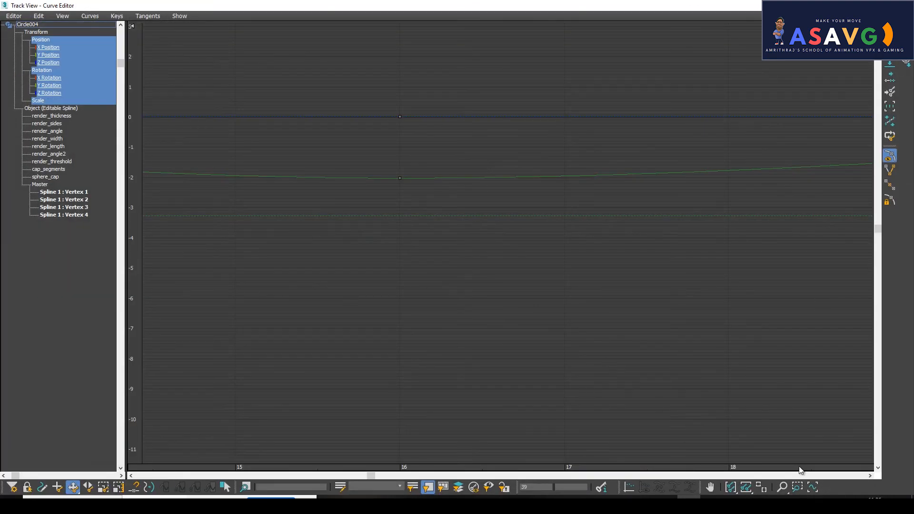
pyautogui.click(762, 493)
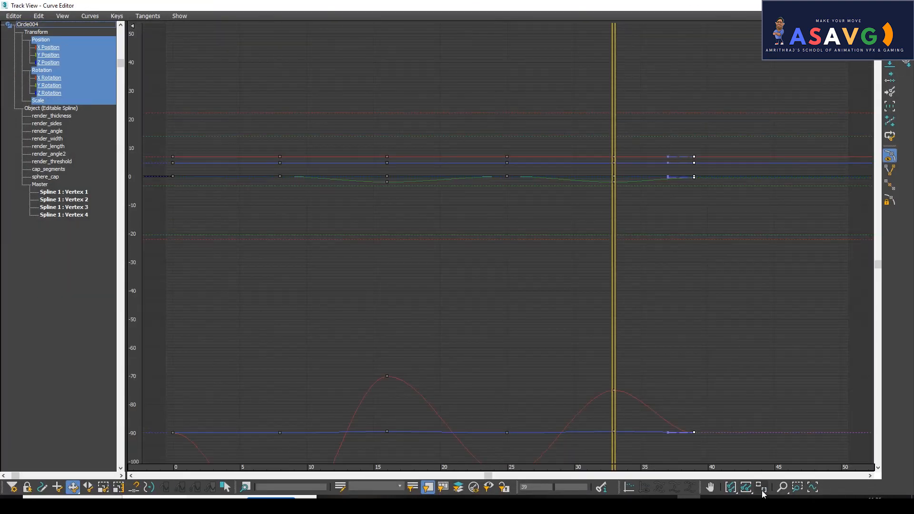
pyautogui.doubleClick(206, 6)
pyautogui.click(520, 231)
pyautogui.hotkey('ctrl', 'z')
pyautogui.moveTo(492, 328); pyautogui.dragTo(412, 144)
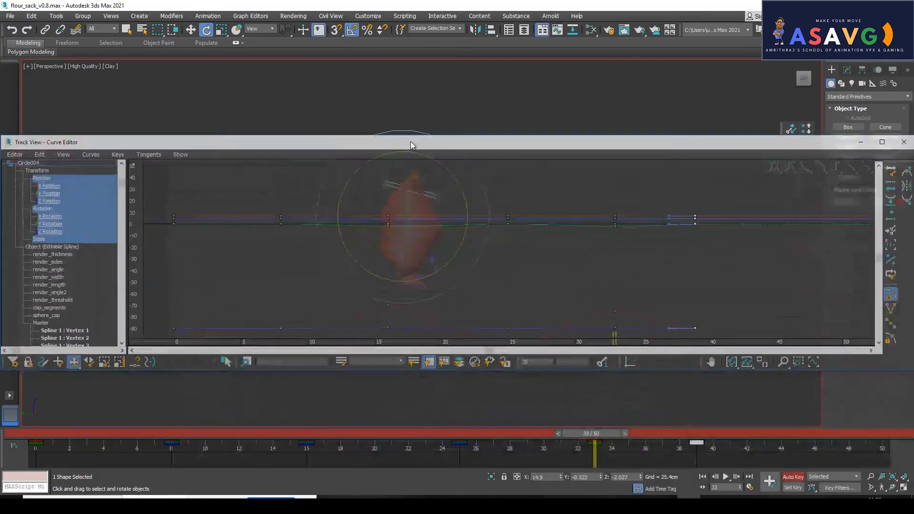
pyautogui.click(762, 363)
pyautogui.click(637, 304)
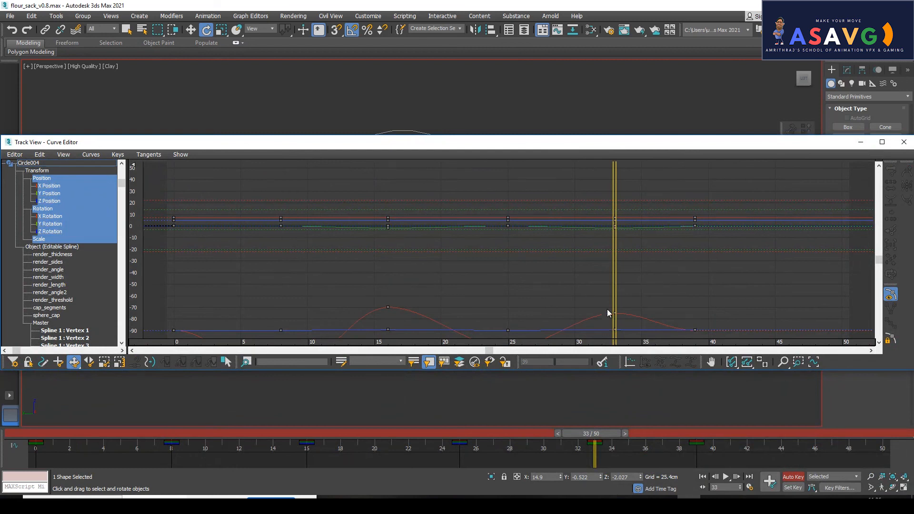
# Step: Lower the upper body control's X Rotation key at frame 33 to about -81 and put the Curve Editor away
pyautogui.click(615, 313)
pyautogui.moveTo(570, 144); pyautogui.dragTo(563, 268)
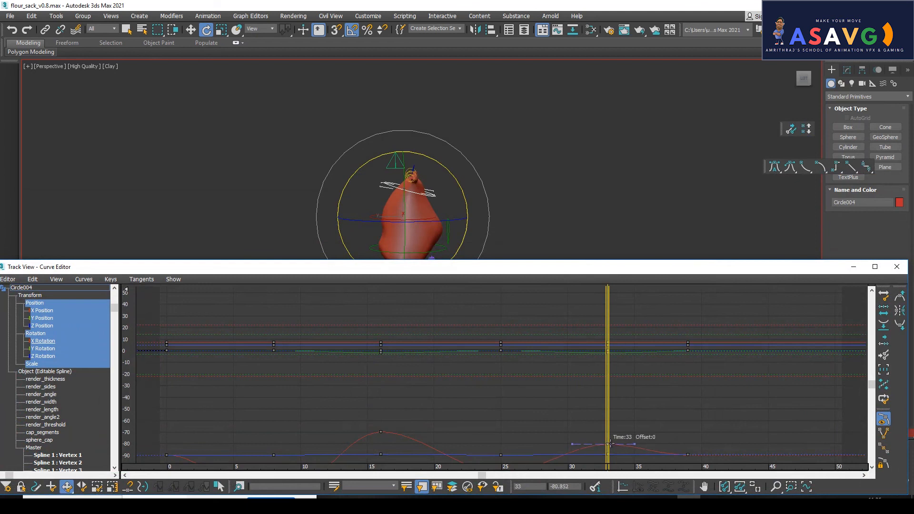
pyautogui.moveTo(609, 437)
pyautogui.mouseDown()
pyautogui.moveTo(613, 454)
pyautogui.moveTo(612, 441)
pyautogui.moveTo(432, 435)
pyautogui.moveTo(611, 433)
pyautogui.mouseUp()
pyautogui.hotkey('ctrl', 'z')
pyautogui.click(897, 266)
# Step: Scrub back through the revised motion and create a new preview animation of the perspective view
pyautogui.moveTo(627, 464); pyautogui.dragTo(224, 433)
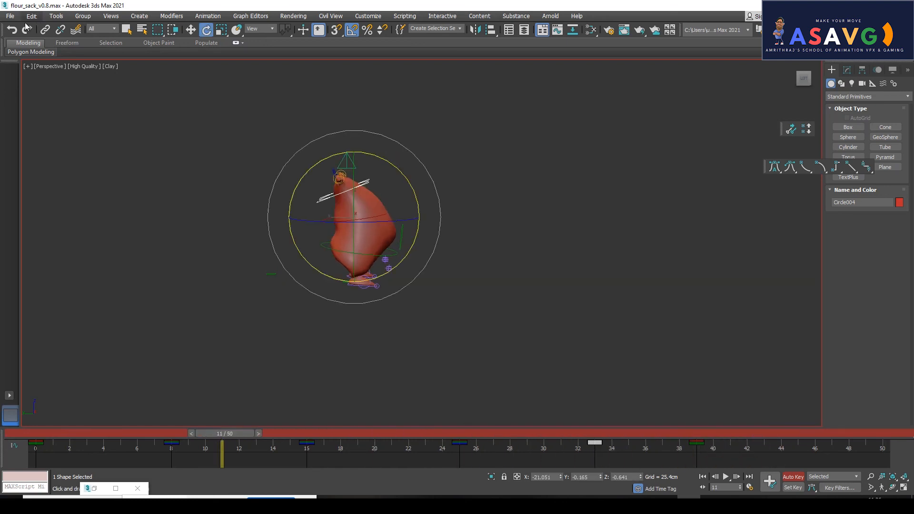
pyautogui.click(27, 67)
pyautogui.moveTo(71, 162)
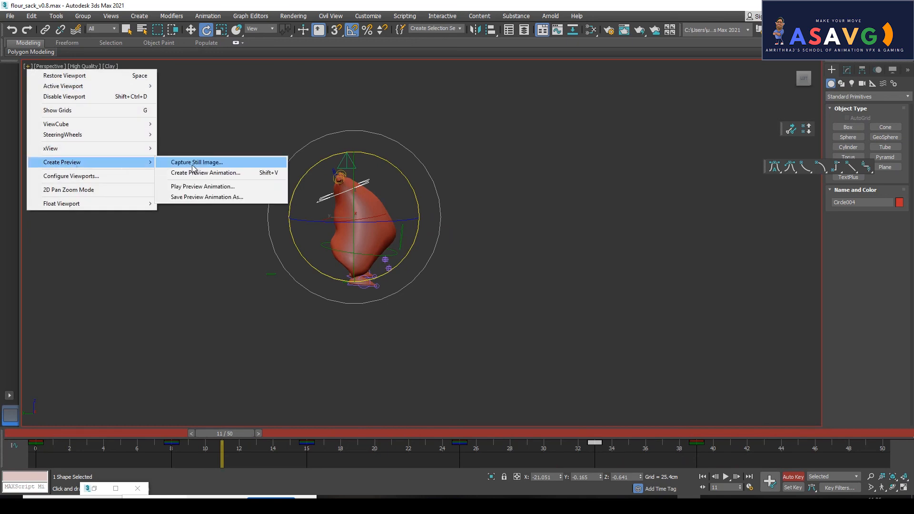
pyautogui.click(198, 174)
pyautogui.click(497, 391)
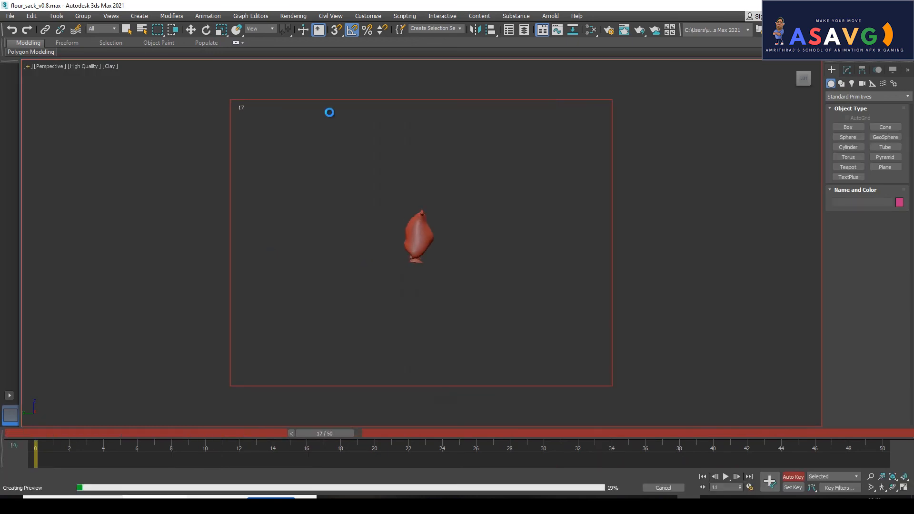
# Step: Play the new preview at full window size and pause it at frame 20
pyautogui.doubleClick(472, 228)
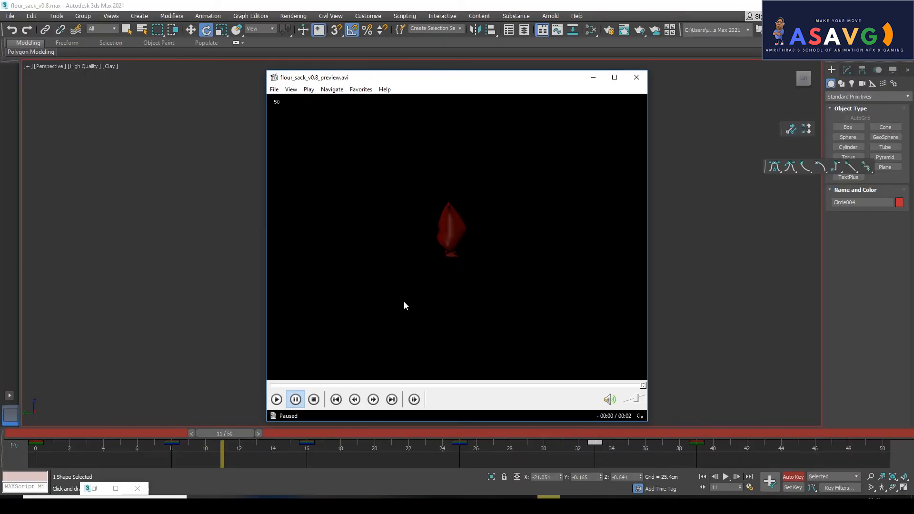
pyautogui.click(614, 77)
pyautogui.click(436, 324)
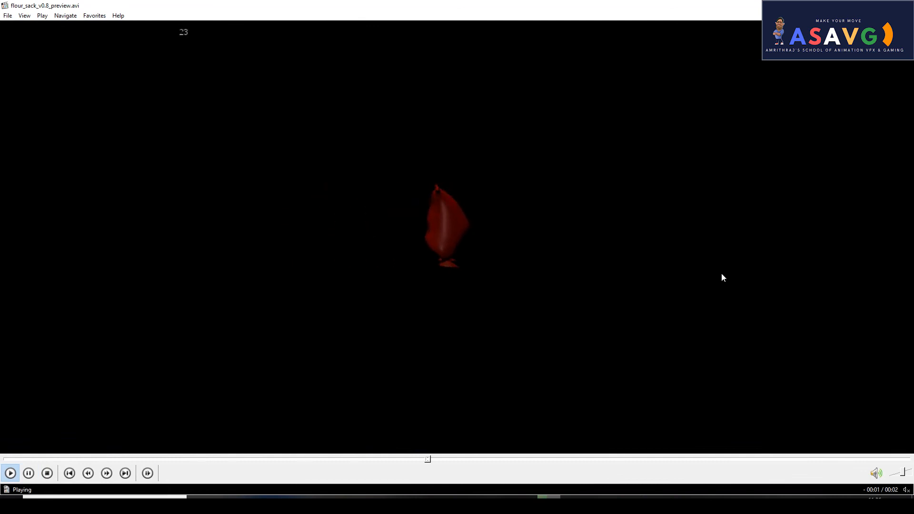
pyautogui.click(345, 460)
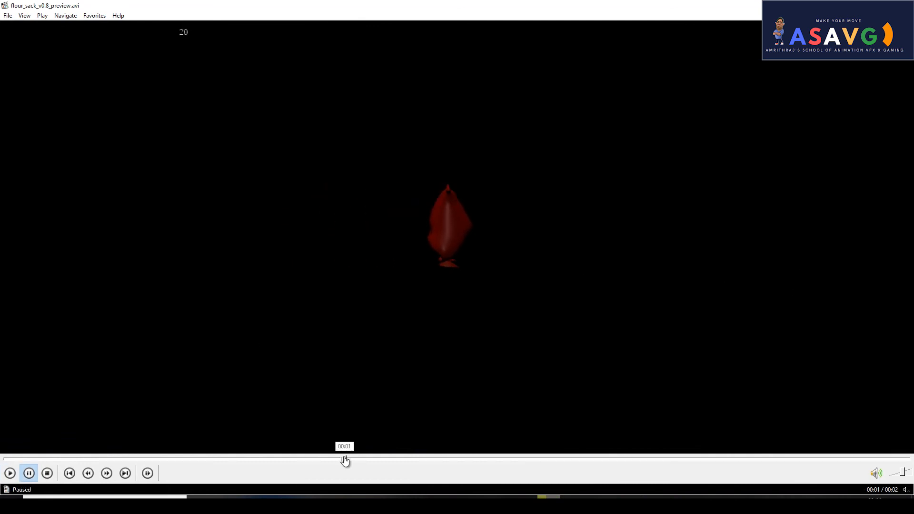
# Step: Step forward frame by frame from frame 20 to examine the sack's rock back and final settling
pyautogui.hotkey('ctrl', 'Right')
pyautogui.hotkey('ctrl', 'Right')
pyautogui.hotkey('ctrl', 'Right')
pyautogui.hotkey('ctrl', 'Right')
pyautogui.hotkey('ctrl', 'Right')
pyautogui.hotkey('ctrl', 'Right')
pyautogui.hotkey('ctrl', 'Right')
pyautogui.hotkey('ctrl', 'Right')
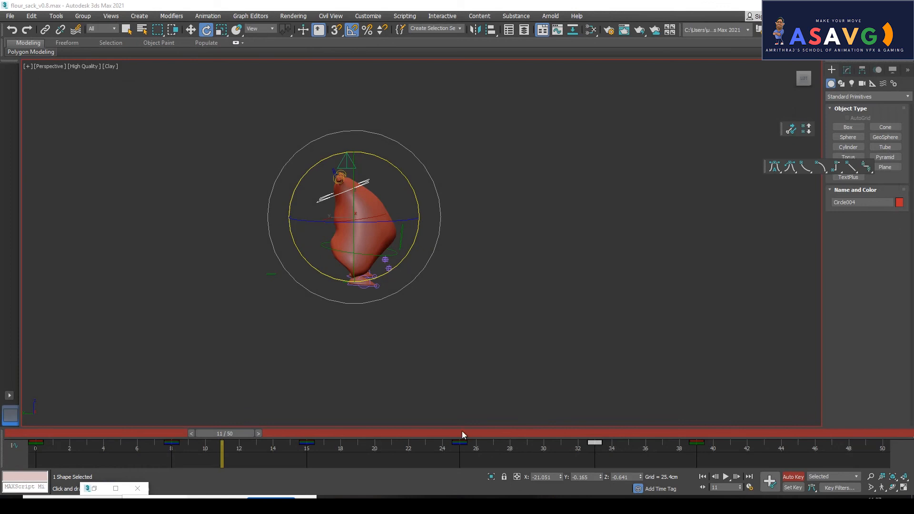
# Step: Return to 3ds Max at frame 37 and compare the key timing of the upper and middle body controls
pyautogui.moveTo(462, 435); pyautogui.dragTo(662, 436)
pyautogui.press('e')
pyautogui.click(470, 224)
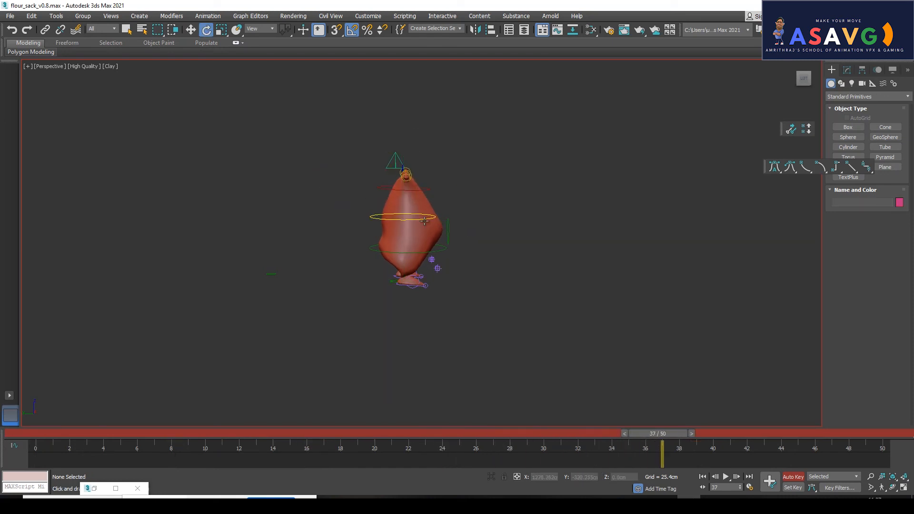
pyautogui.click(422, 188)
pyautogui.press('w')
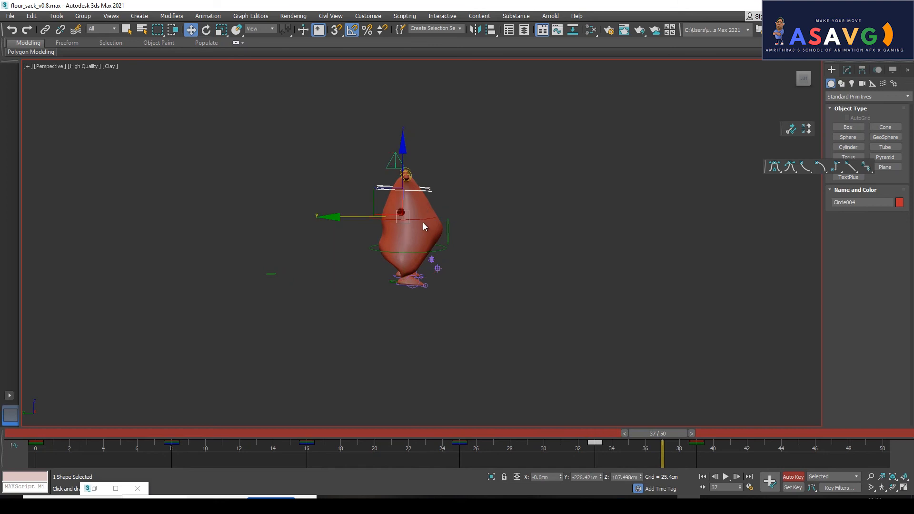
pyautogui.click(420, 219)
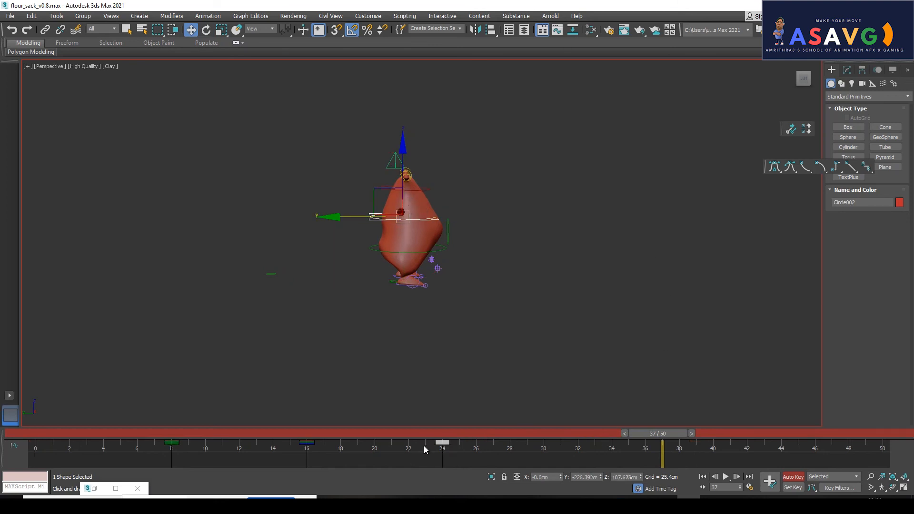
pyautogui.click(424, 190)
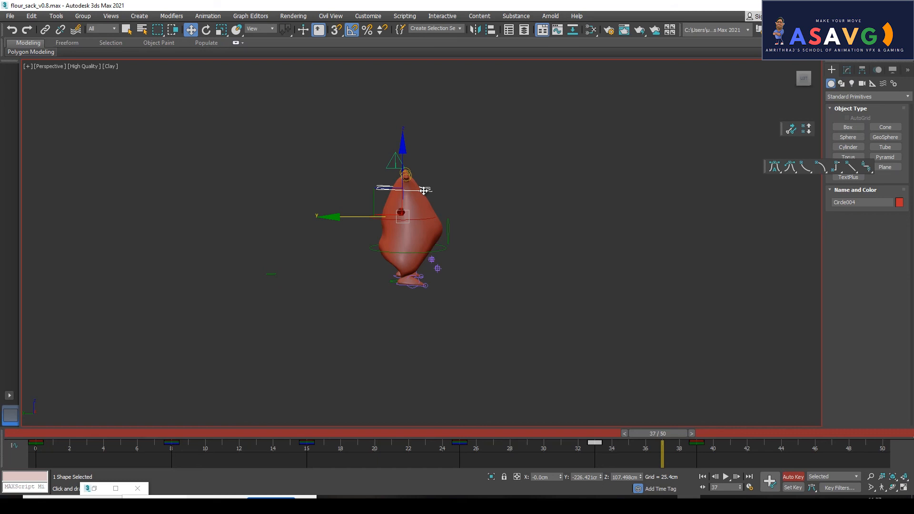
# Step: Try rotating the middle body control forward at frame 33
pyautogui.moveTo(634, 433); pyautogui.dragTo(572, 436)
pyautogui.press('w')
pyautogui.click(424, 217)
pyautogui.click(393, 218)
pyautogui.press('e')
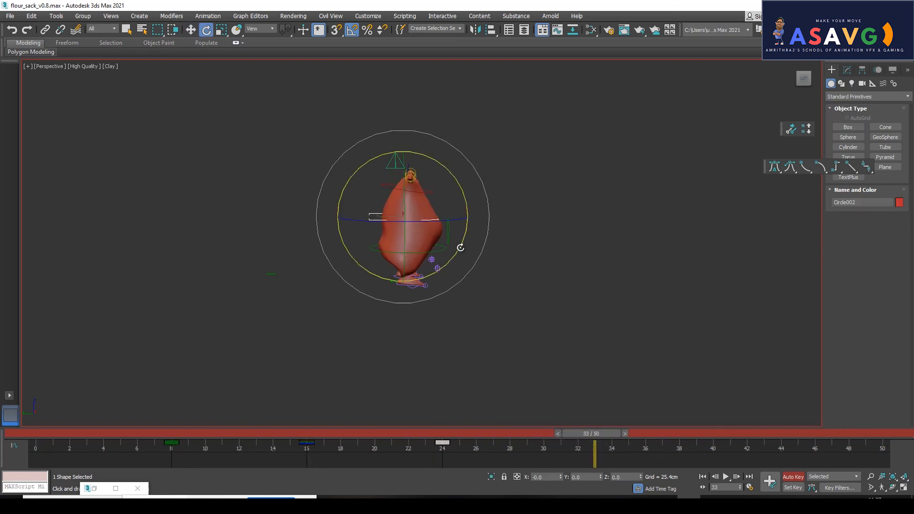
pyautogui.moveTo(474, 260); pyautogui.dragTo(466, 267)
# Step: Tilt the triangular control above the sack slightly forward at frame 32 and rotate it back around frame 36
pyautogui.press('w')
pyautogui.click(440, 248)
pyautogui.click(387, 164)
pyautogui.press('e')
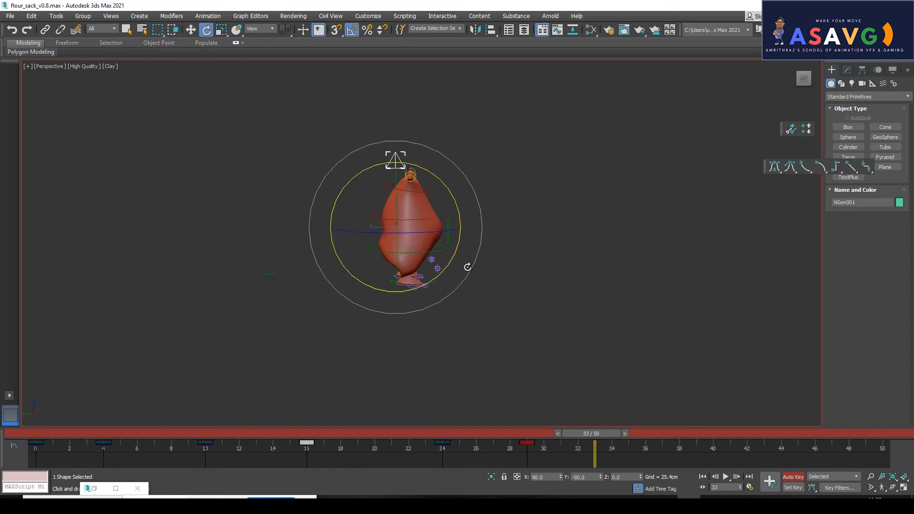
pyautogui.moveTo(589, 442)
pyautogui.mouseDown()
pyautogui.moveTo(462, 434)
pyautogui.moveTo(591, 434)
pyautogui.moveTo(517, 436)
pyautogui.moveTo(577, 435)
pyautogui.mouseUp()
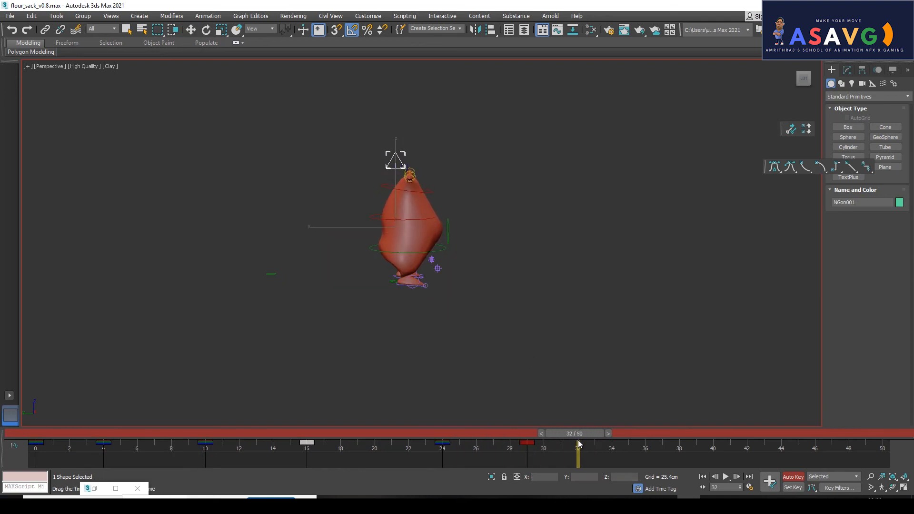
pyautogui.moveTo(475, 266); pyautogui.dragTo(474, 265)
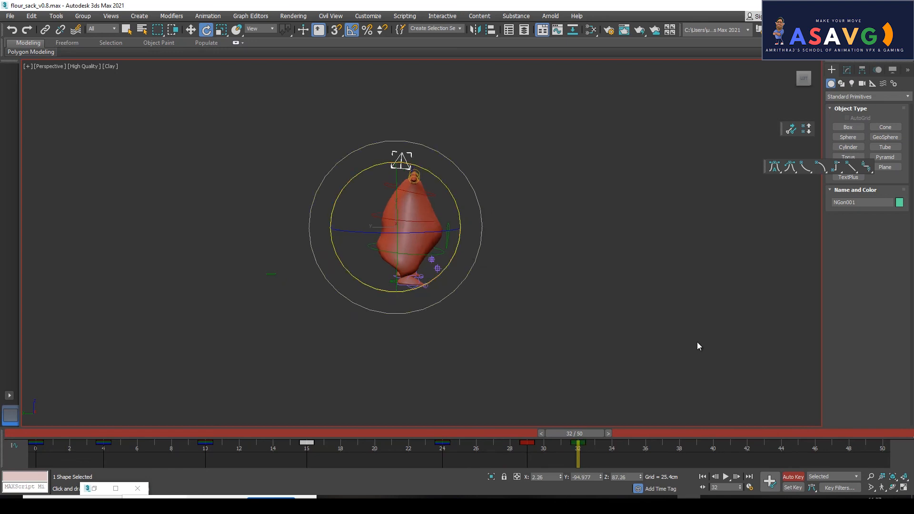
pyautogui.moveTo(576, 450); pyautogui.dragTo(647, 460)
pyautogui.moveTo(462, 279); pyautogui.dragTo(467, 275)
# Step: Scrub between frames 40 and 35 and move the upper body control's last key to frame 41
pyautogui.moveTo(642, 436); pyautogui.dragTo(712, 445)
pyautogui.press('w')
pyautogui.click(419, 186)
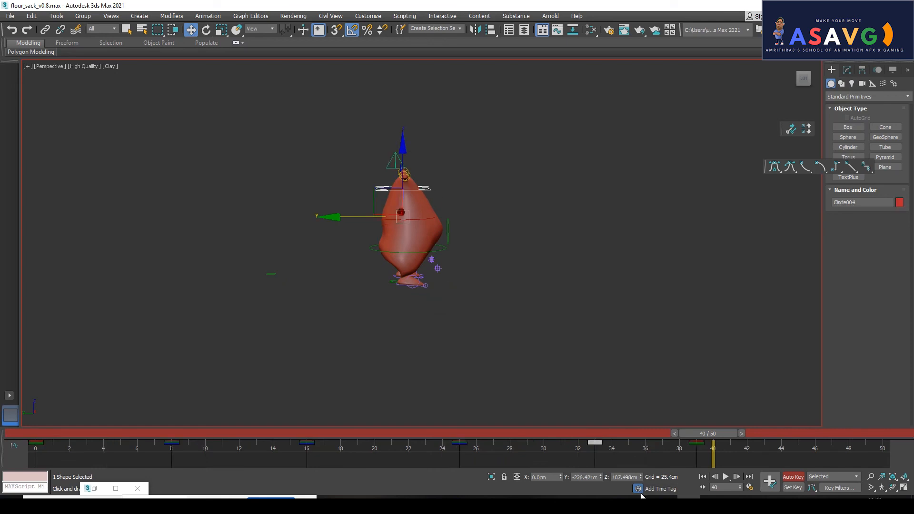
pyautogui.moveTo(710, 434); pyautogui.dragTo(612, 455)
pyautogui.click(495, 202)
pyautogui.click(420, 192)
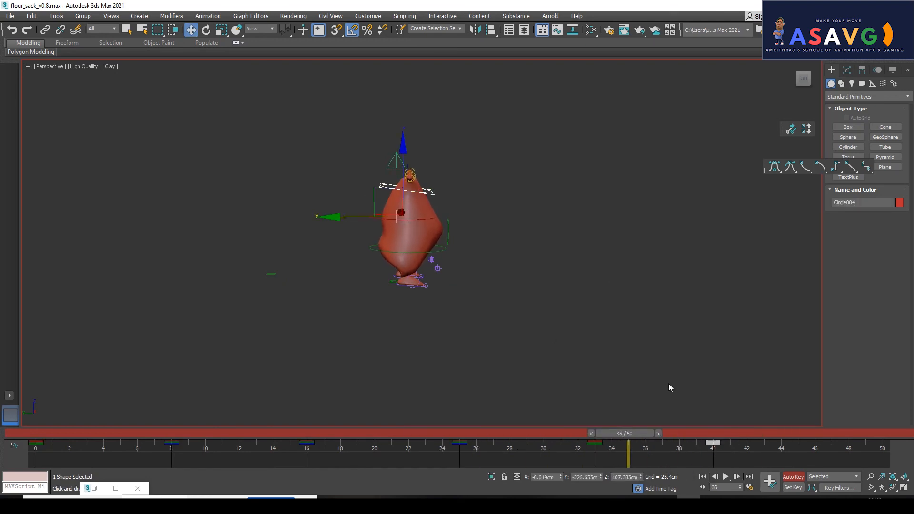
pyautogui.moveTo(713, 442); pyautogui.dragTo(730, 442)
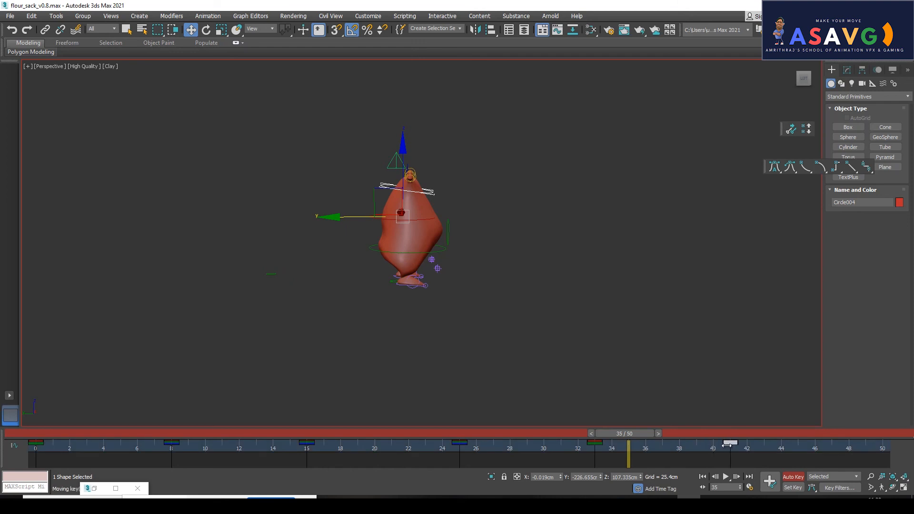
# Step: Move the upper body control's frame 33 key to frame 34 and go to frame 44
pyautogui.click(595, 443)
pyautogui.moveTo(594, 443); pyautogui.dragTo(781, 439)
pyautogui.press('w')
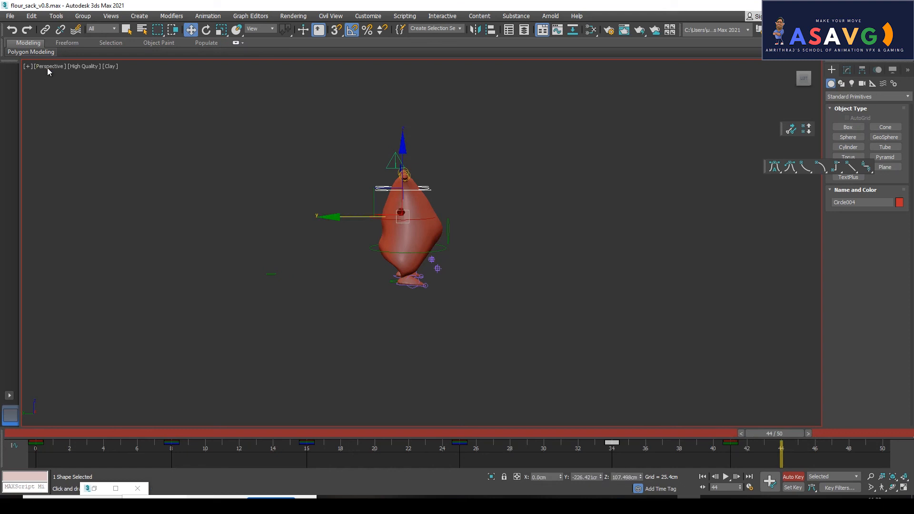
# Step: Create a preview animation of the perspective view, replay it maximized, and close the player
pyautogui.click(27, 67)
pyautogui.moveTo(78, 164)
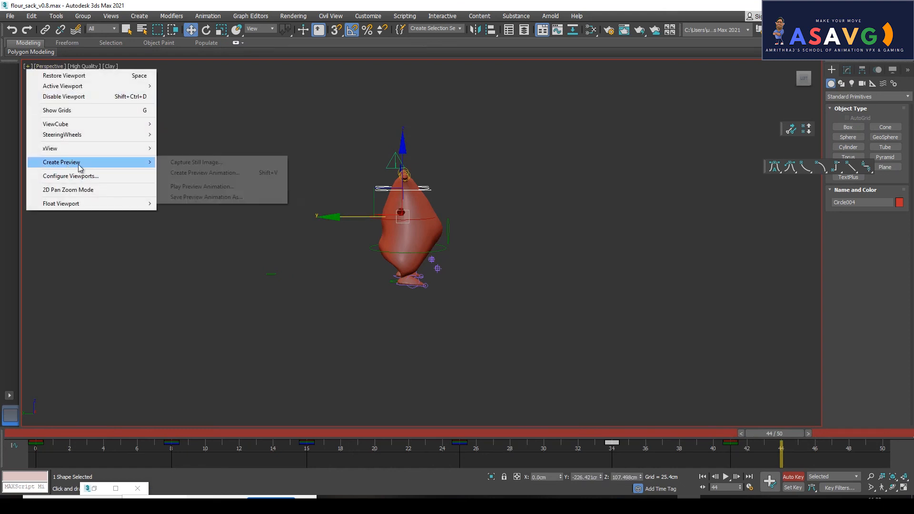
pyautogui.click(181, 173)
pyautogui.click(497, 392)
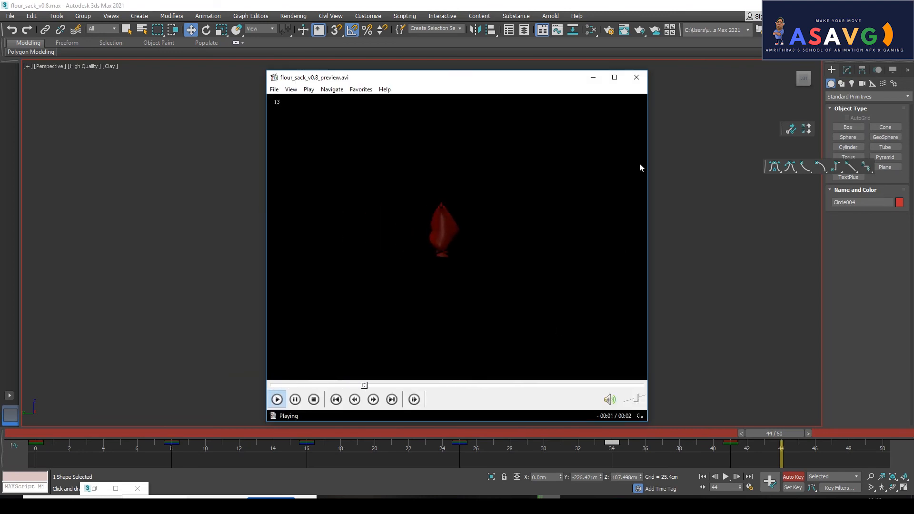
pyautogui.click(615, 77)
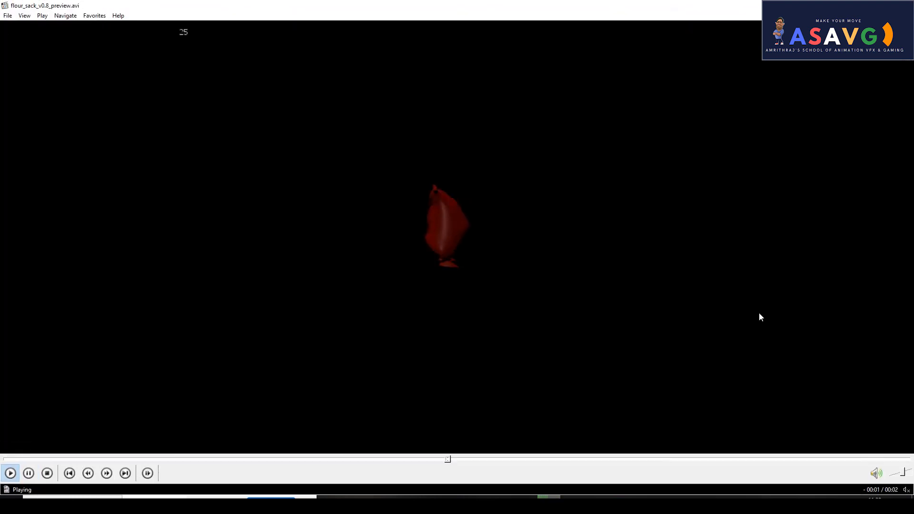
pyautogui.click(10, 473)
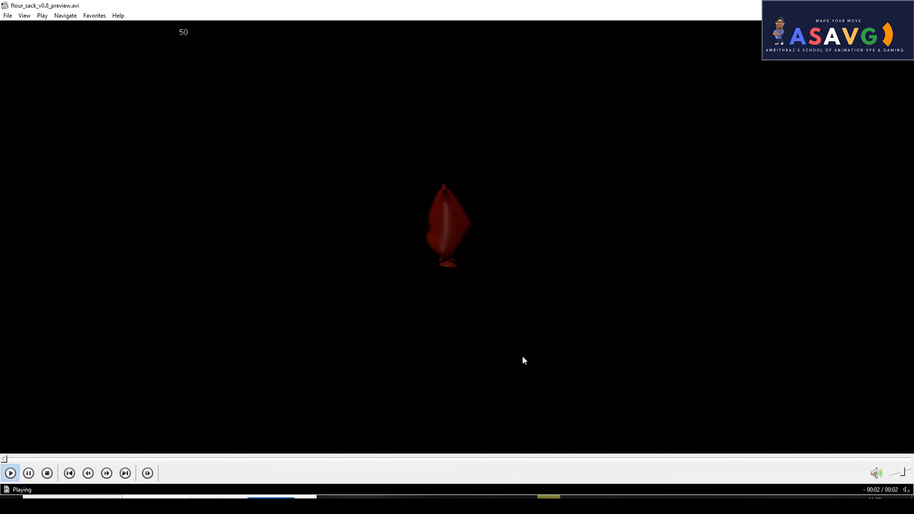
pyautogui.hotkey('alt', 'F4')
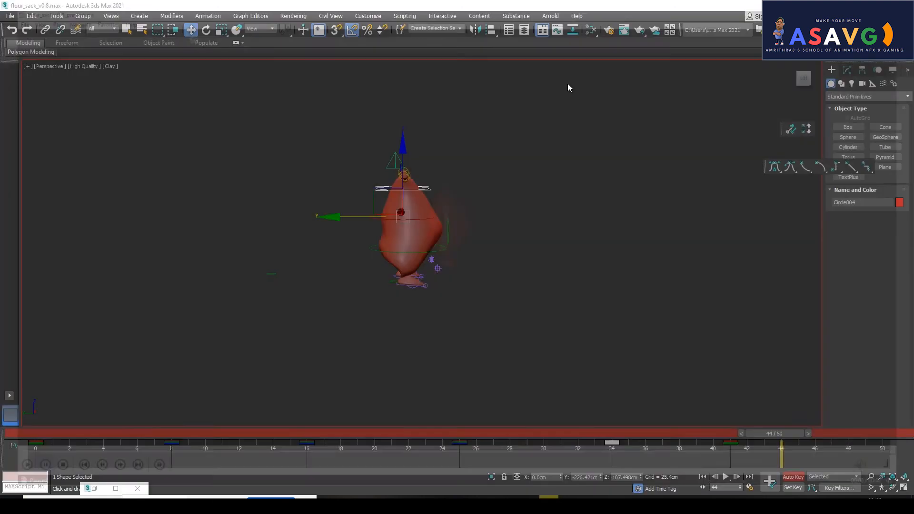
# Step: Delay the upper body control's last two keys to frames 36 and 47
pyautogui.click(451, 204)
pyautogui.click(423, 189)
pyautogui.moveTo(729, 447); pyautogui.dragTo(781, 446)
pyautogui.moveTo(613, 448); pyautogui.dragTo(639, 448)
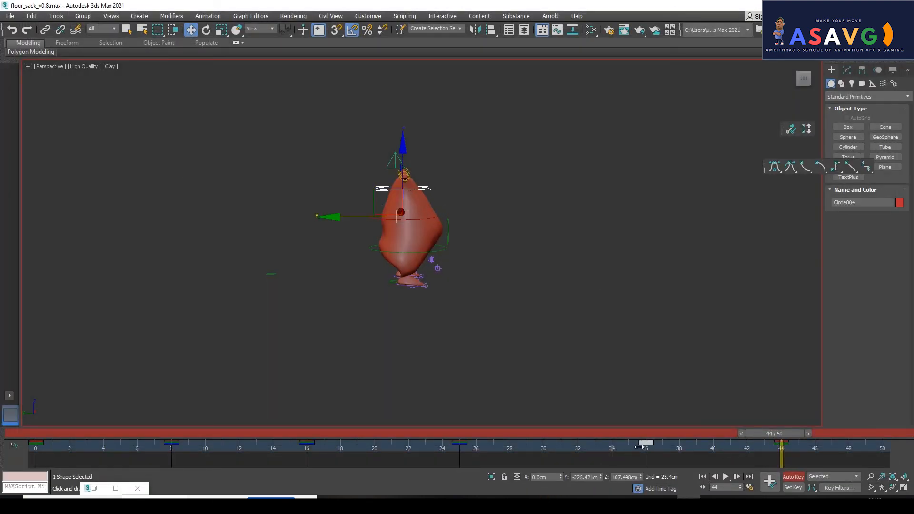
pyautogui.moveTo(789, 450); pyautogui.dragTo(832, 448)
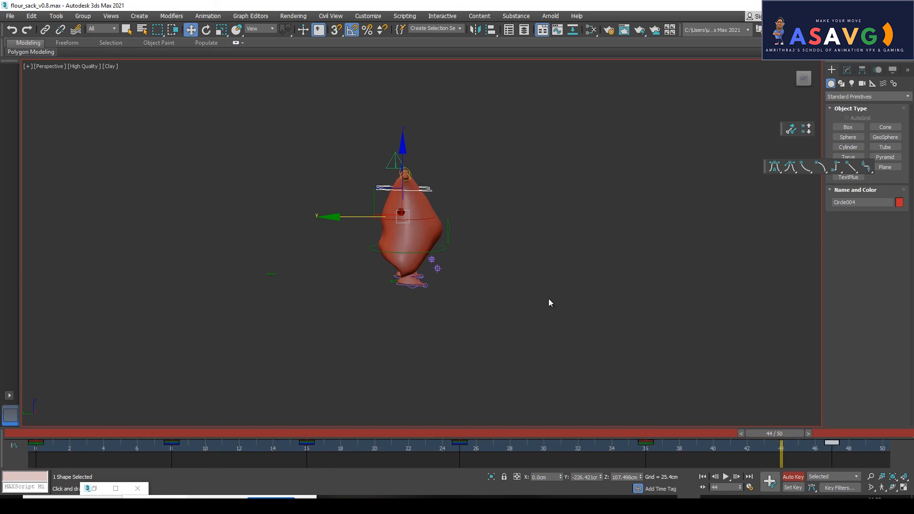
# Step: Create a new preview animation, replay it maximized several times to judge the retimed settle, and return to 3ds Max
pyautogui.click(29, 67)
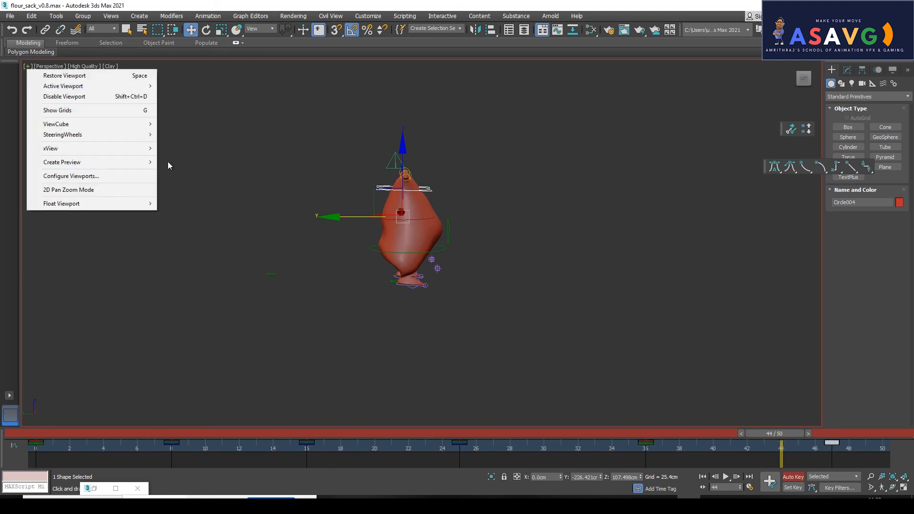
pyautogui.moveTo(149, 162)
pyautogui.click(195, 172)
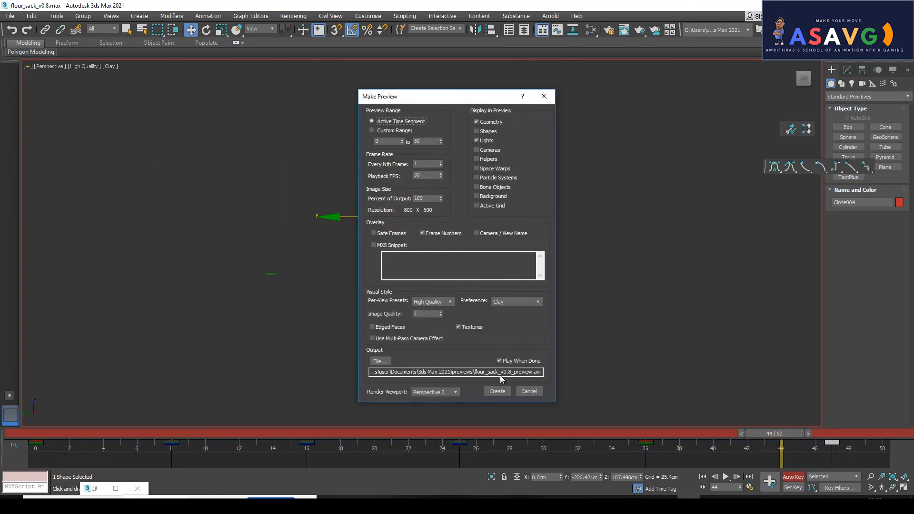
pyautogui.click(497, 392)
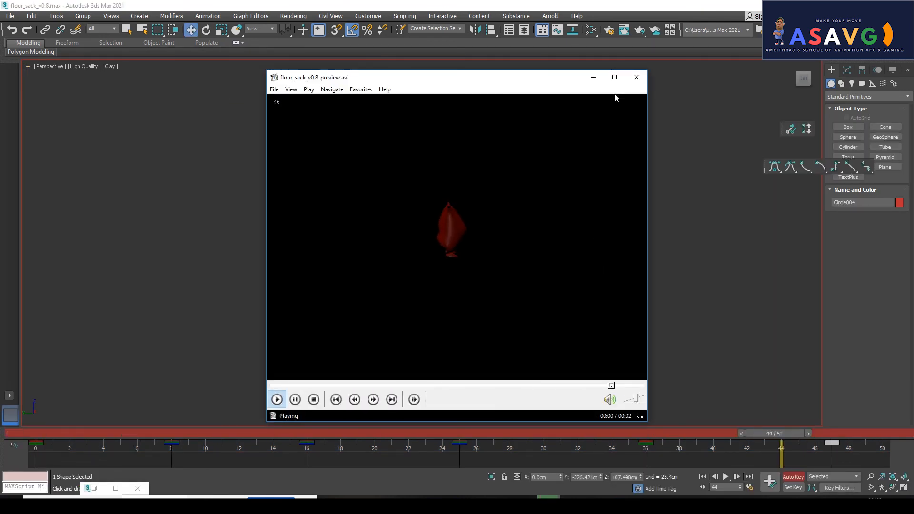
pyautogui.click(614, 77)
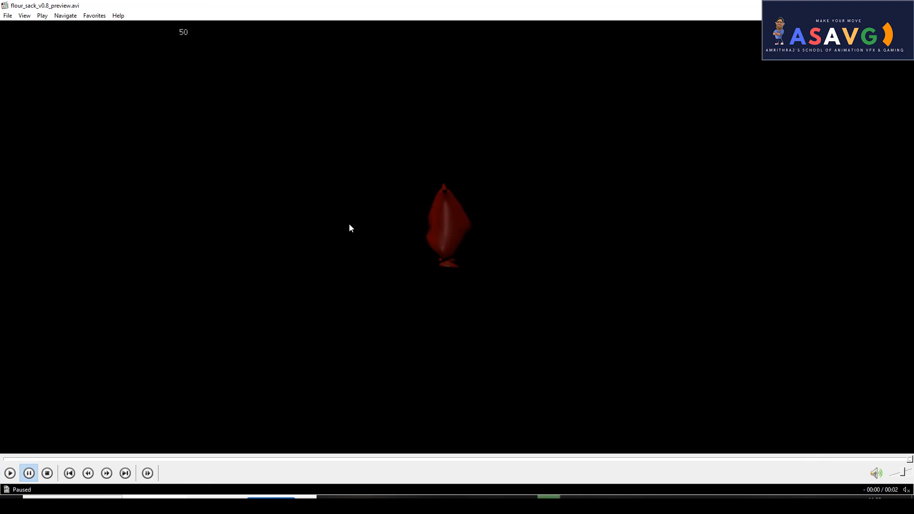
pyautogui.click(10, 472)
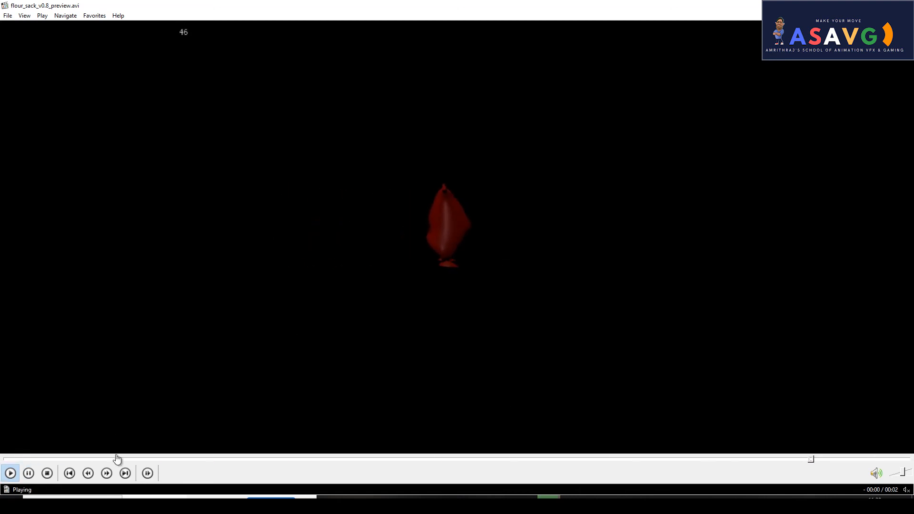
pyautogui.click(10, 473)
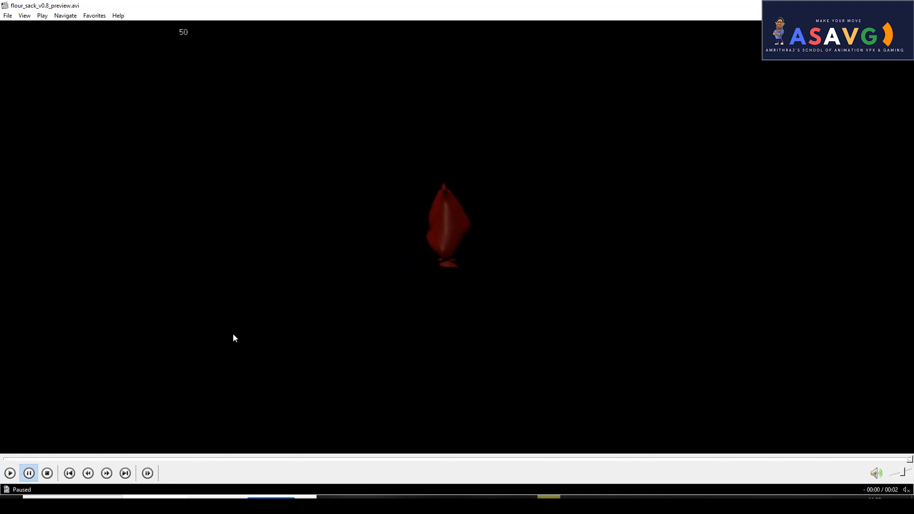
pyautogui.click(10, 472)
pyautogui.press('space')
pyautogui.press('space')
pyautogui.hotkey('alt', 'Tab')
# Step: Select the circular control around the sack's lower body and play the animation in the viewport
pyautogui.click(413, 252)
pyautogui.press('/')
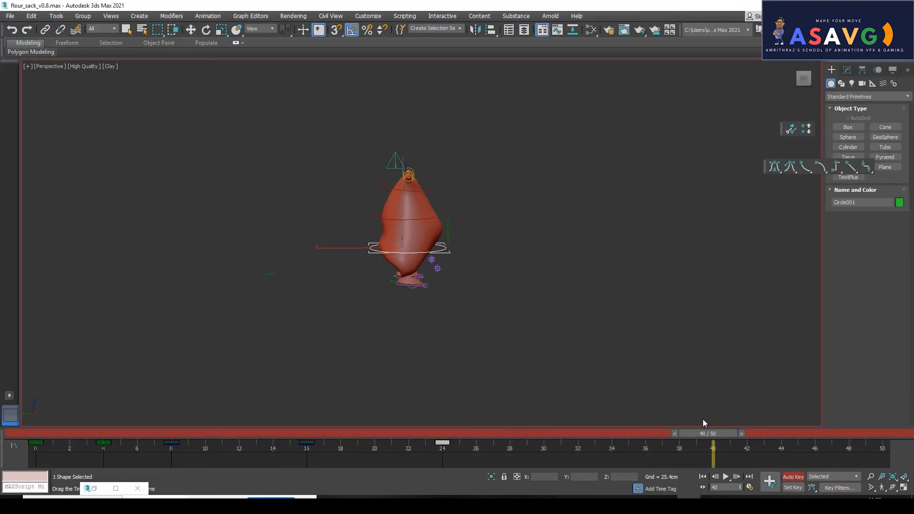